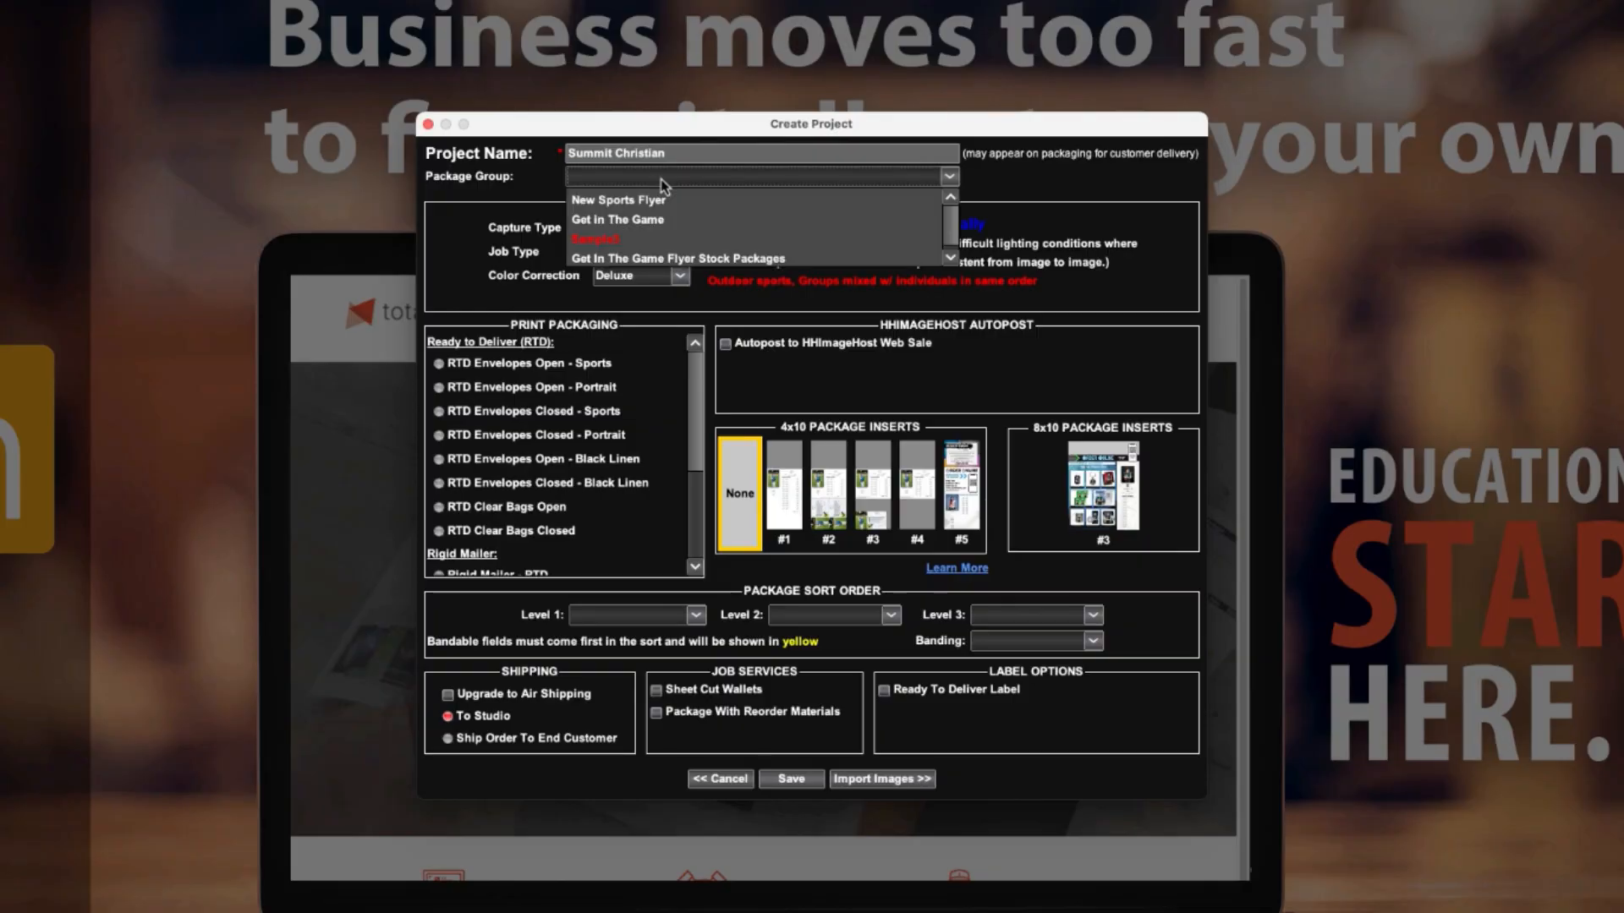
Assign the Get in The Game package group and the Sports job type to the project, and proceed to image import.
{"action": "left_click", "coordinate": [664, 222]}
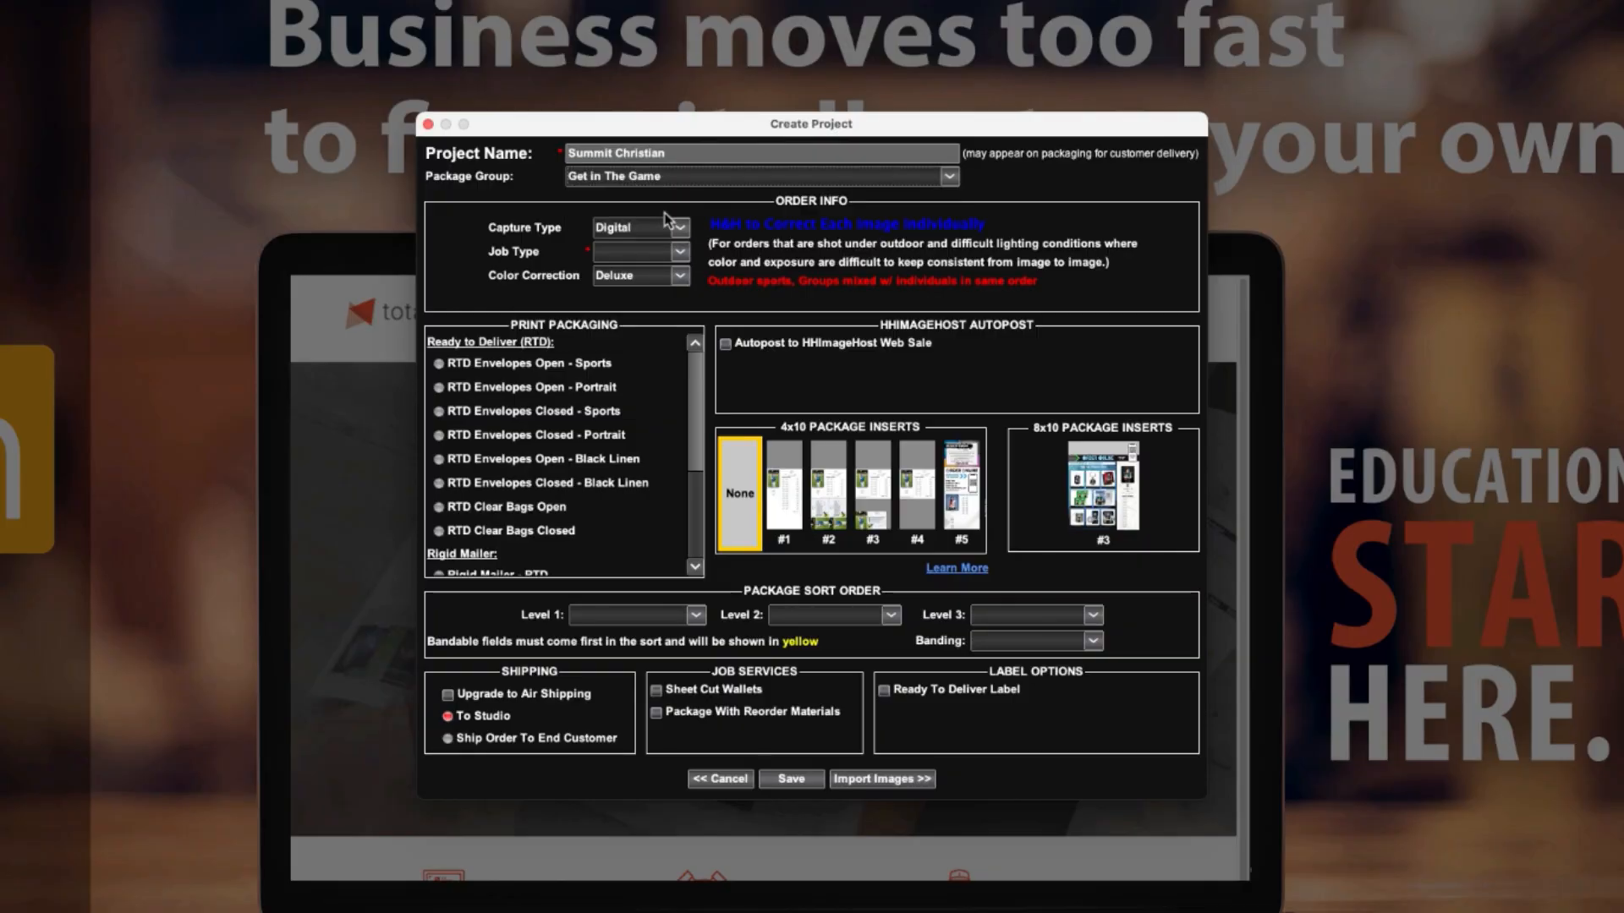
{"action": "left_click", "coordinate": [650, 253]}
{"action": "left_click", "coordinate": [651, 294]}
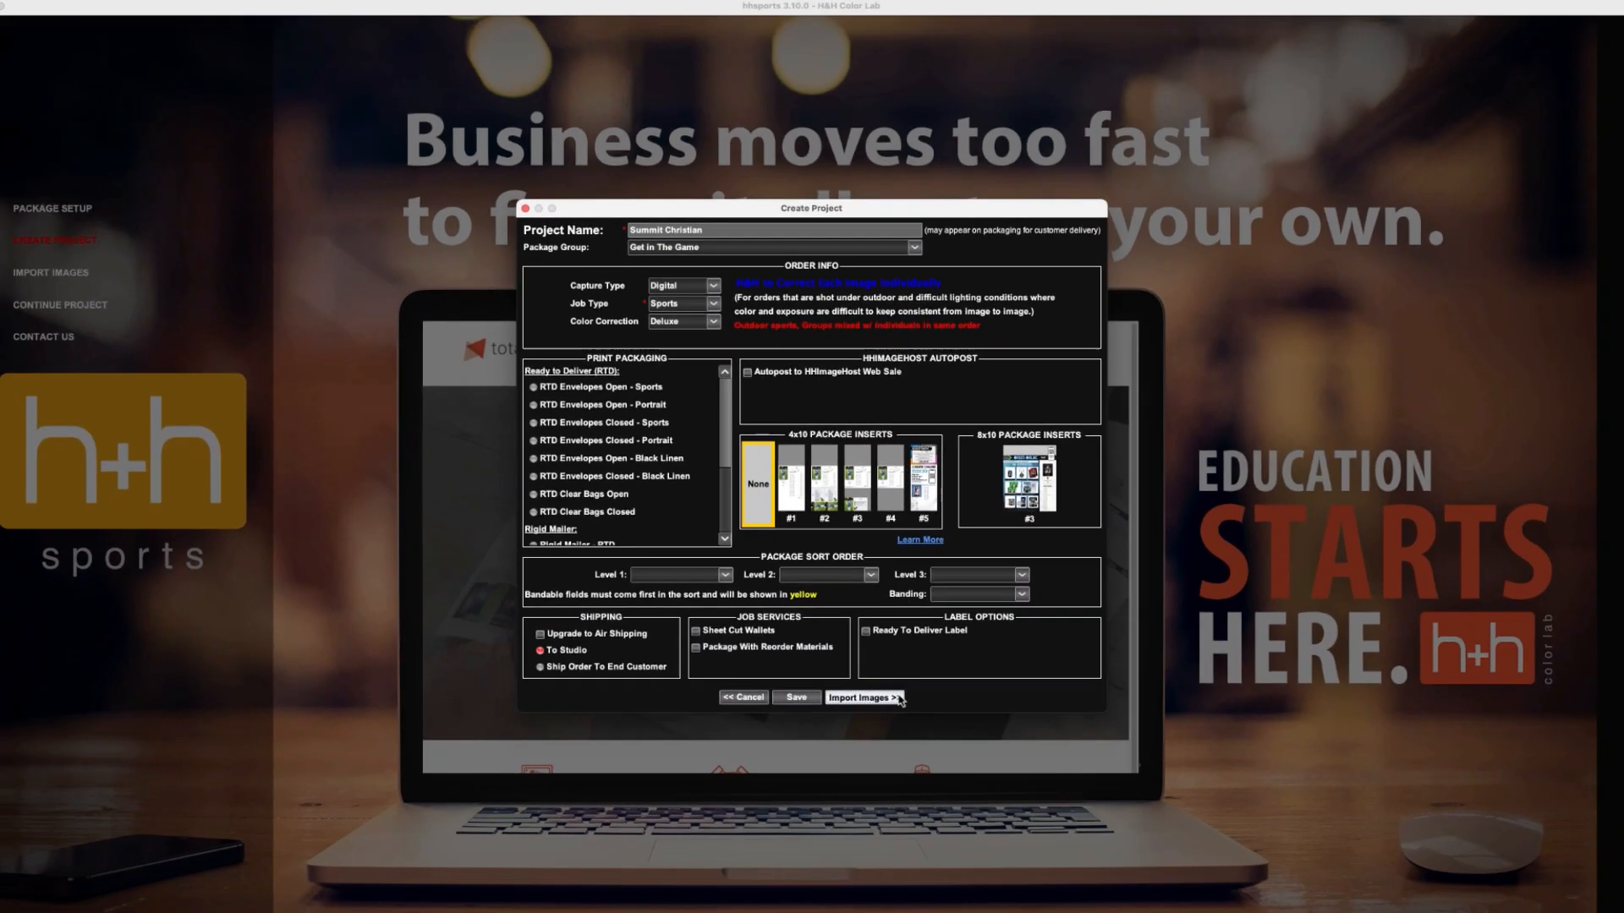
{"action": "left_click", "coordinate": [899, 699]}
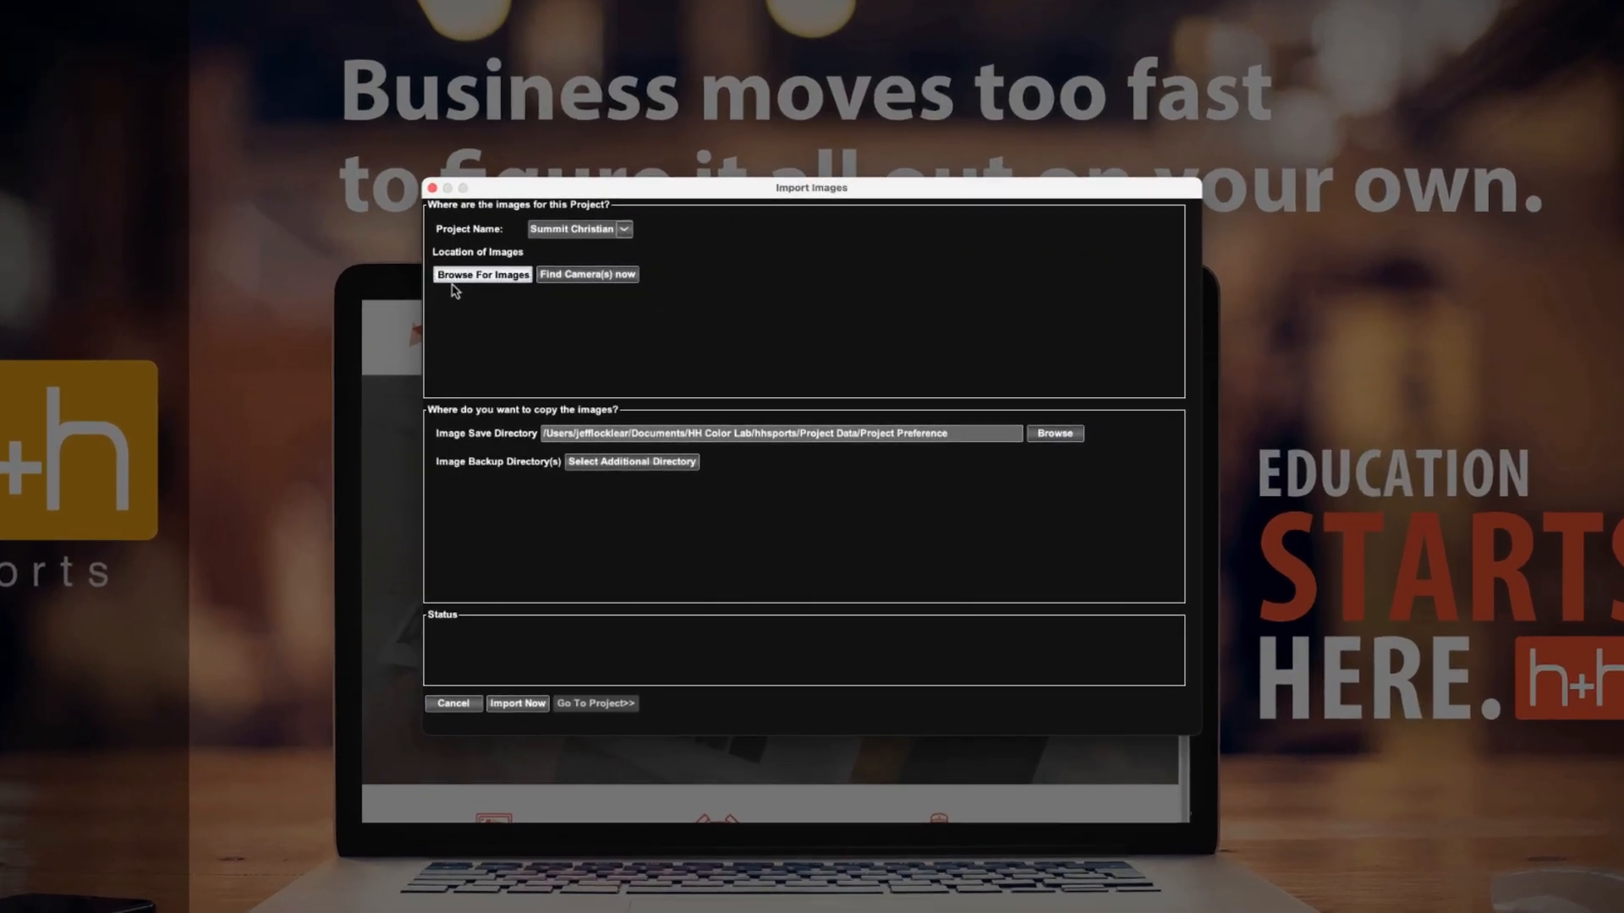
Import images from the 1-Cheer, 2-Soccer, 3-Softball and 4-Volleyball folders of SCA Fall Sports 2026, and go to the project.
{"action": "left_click", "coordinate": [453, 282]}
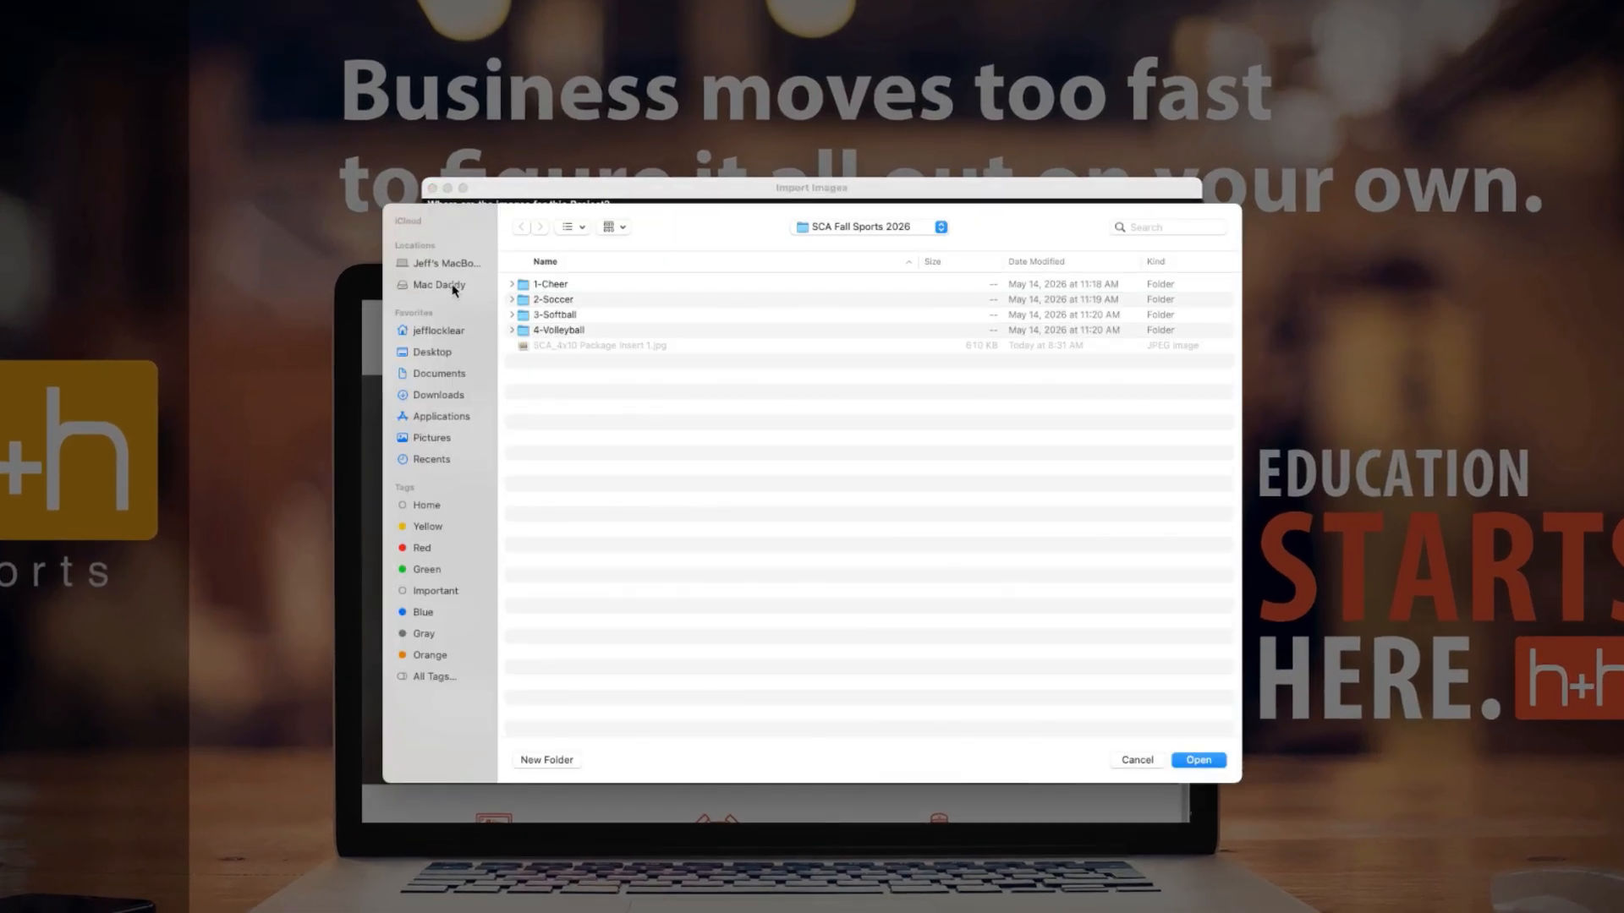
{"action": "left_click", "coordinate": [605, 286]}
{"action": "left_click", "coordinate": [1197, 762]}
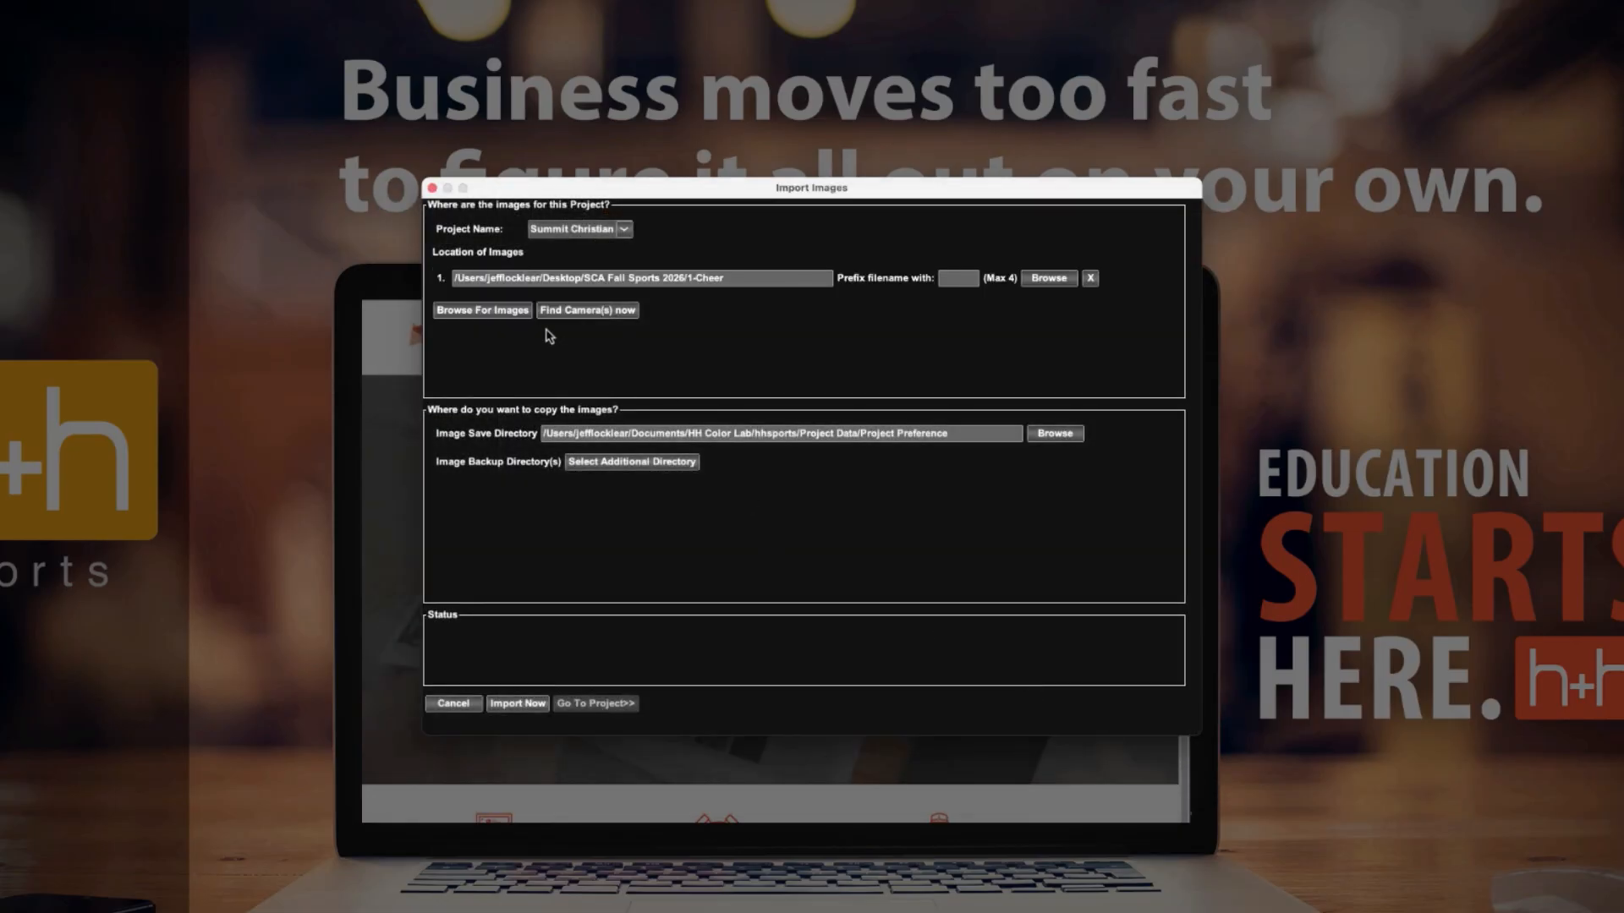
{"action": "left_click", "coordinate": [525, 313]}
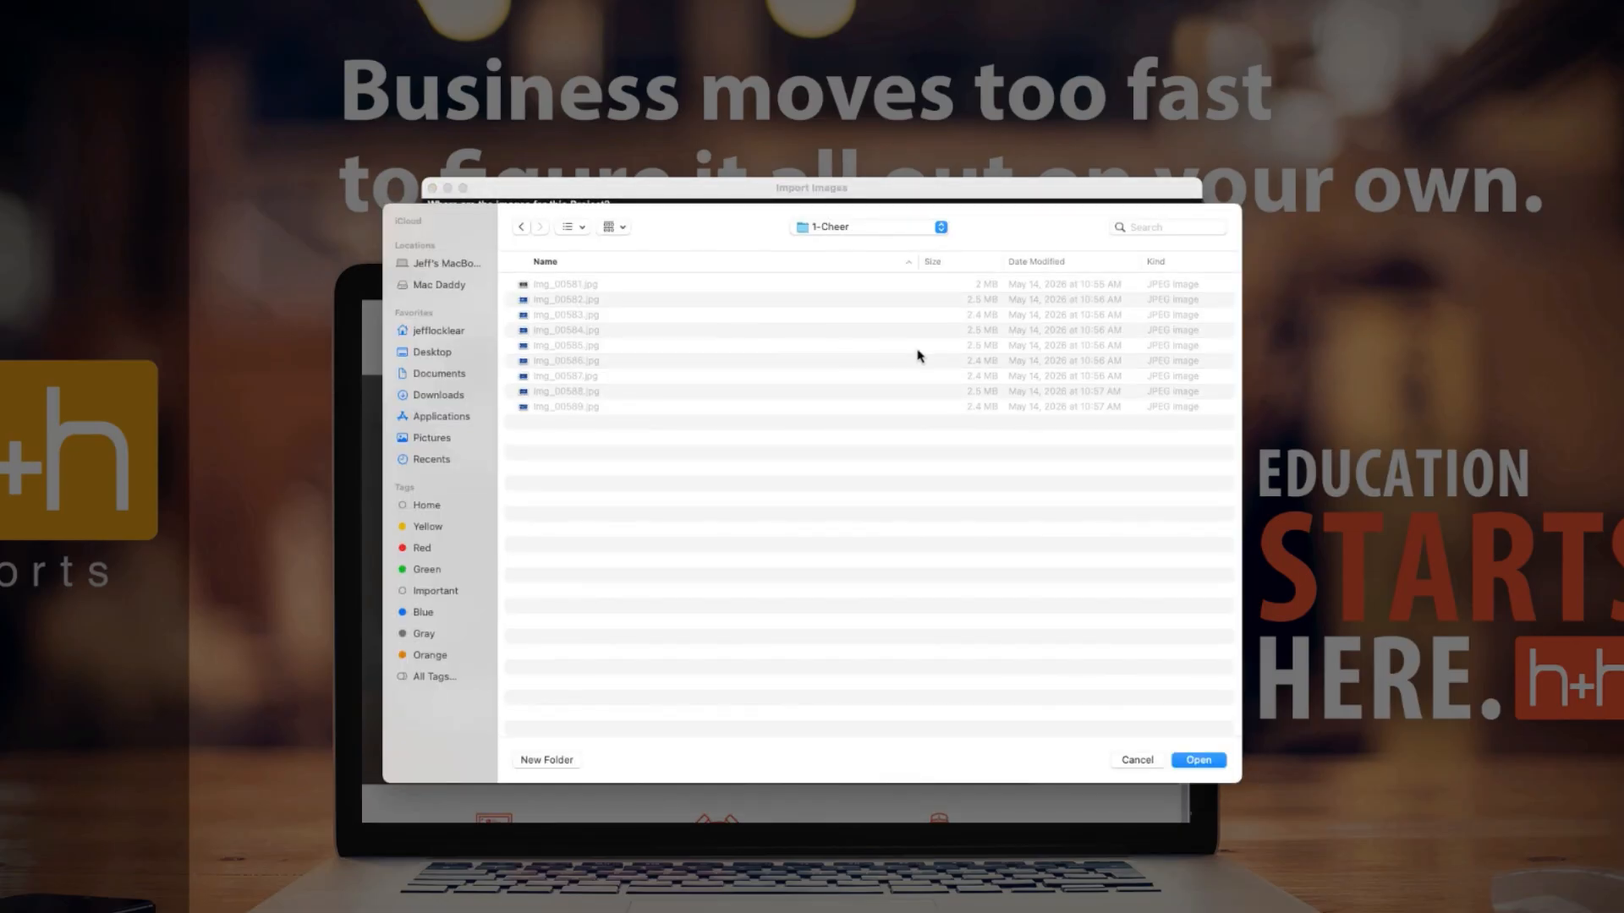
{"action": "left_click", "coordinate": [835, 230]}
{"action": "left_click", "coordinate": [843, 247]}
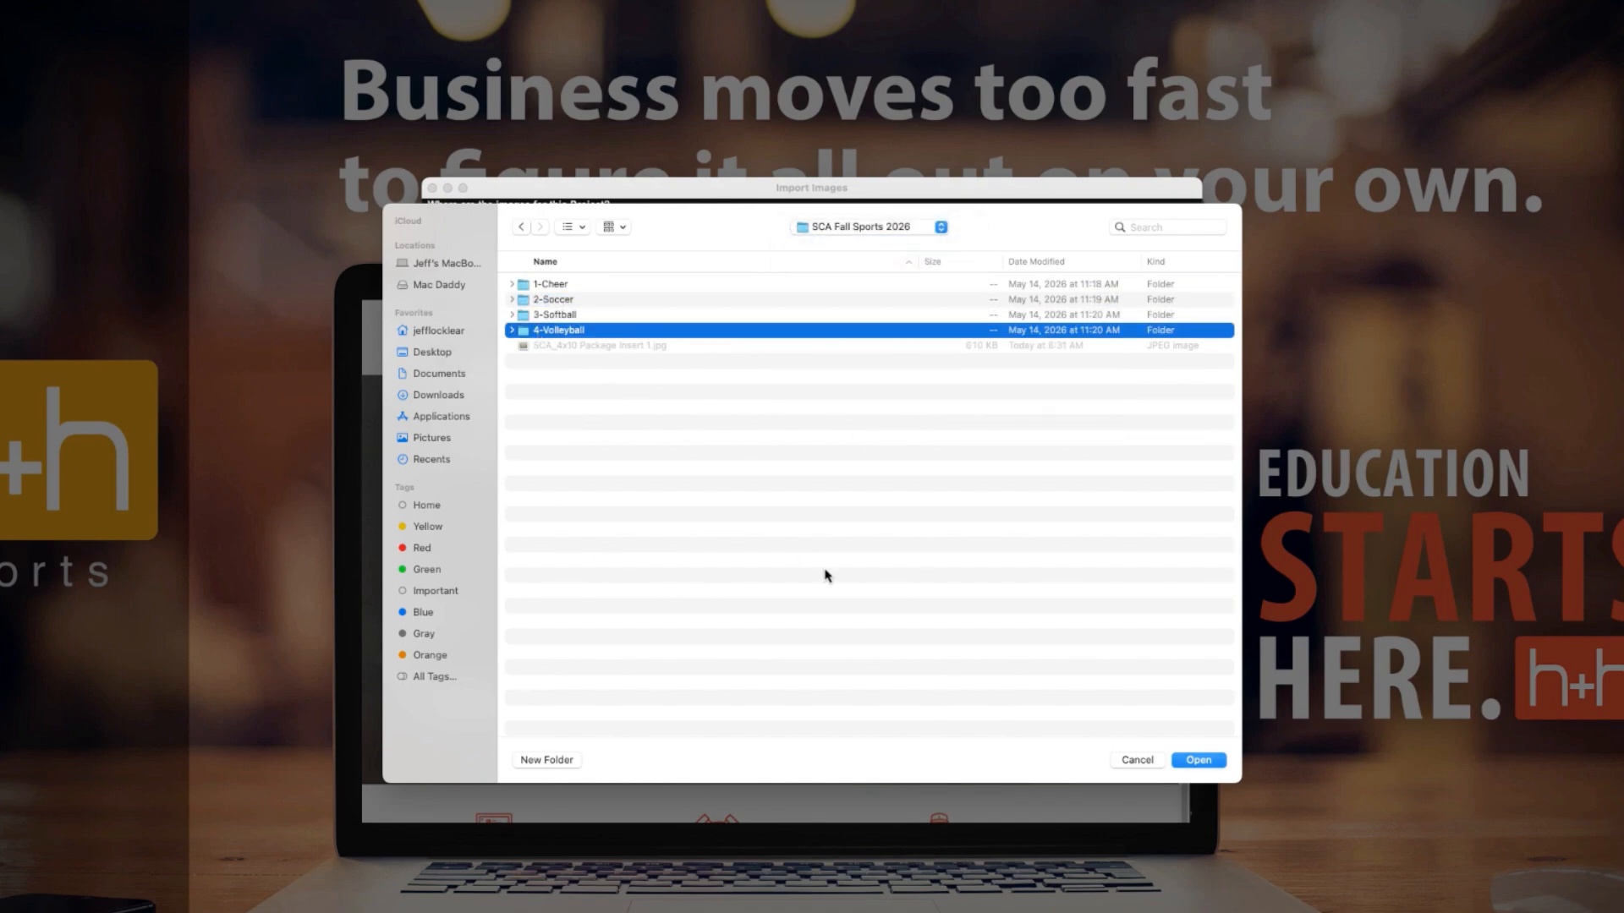
{"action": "left_click", "coordinate": [1201, 760]}
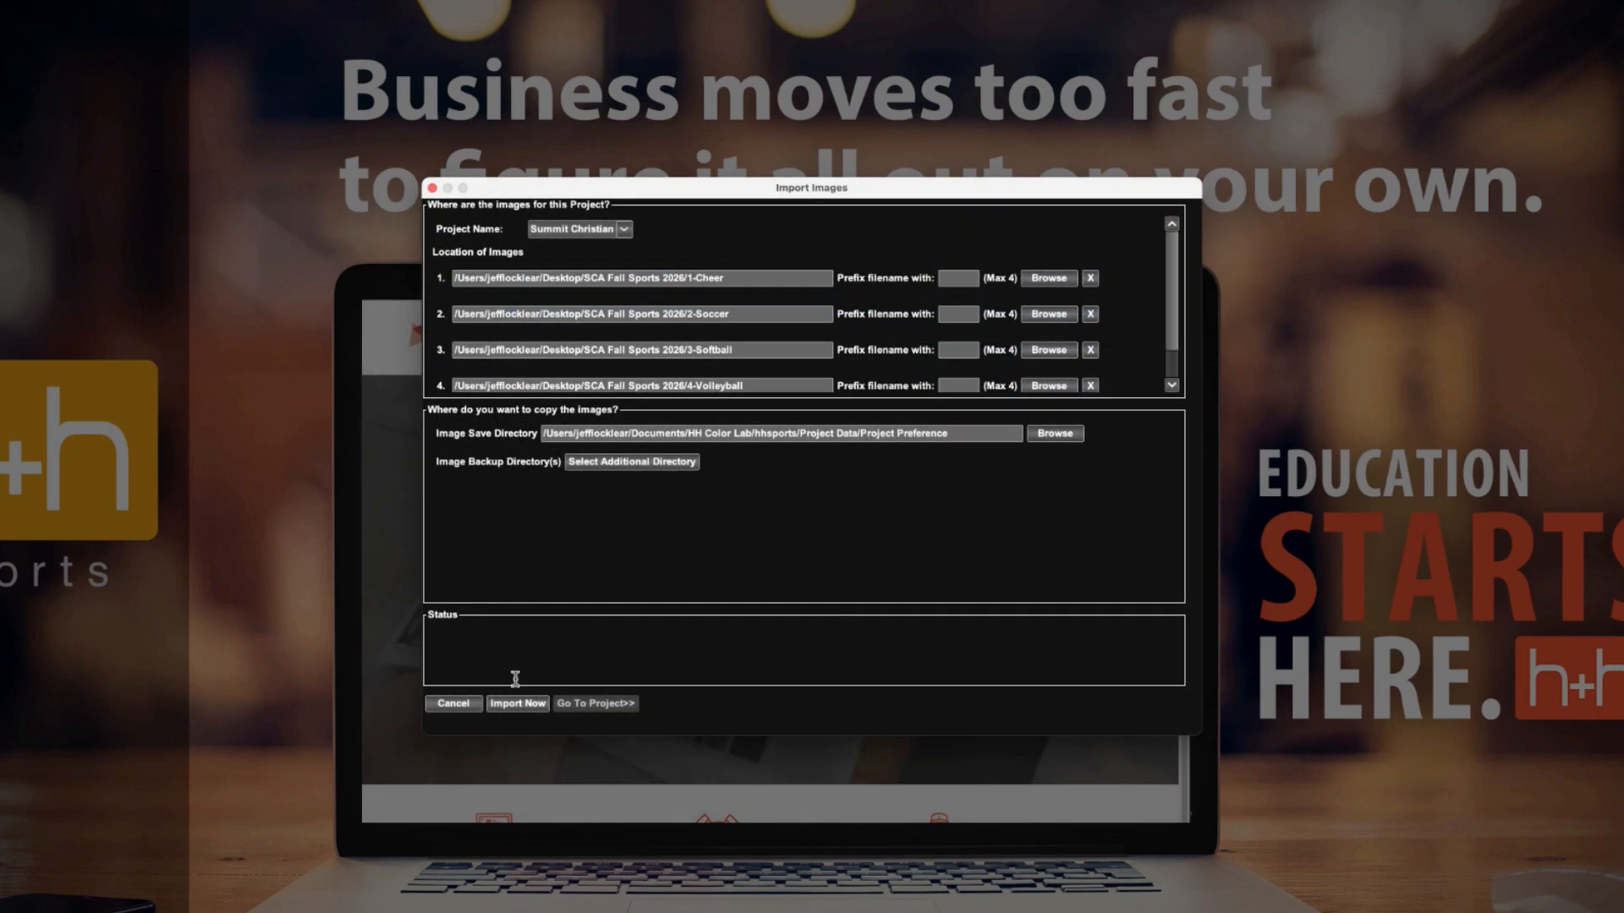
{"action": "left_click", "coordinate": [517, 705]}
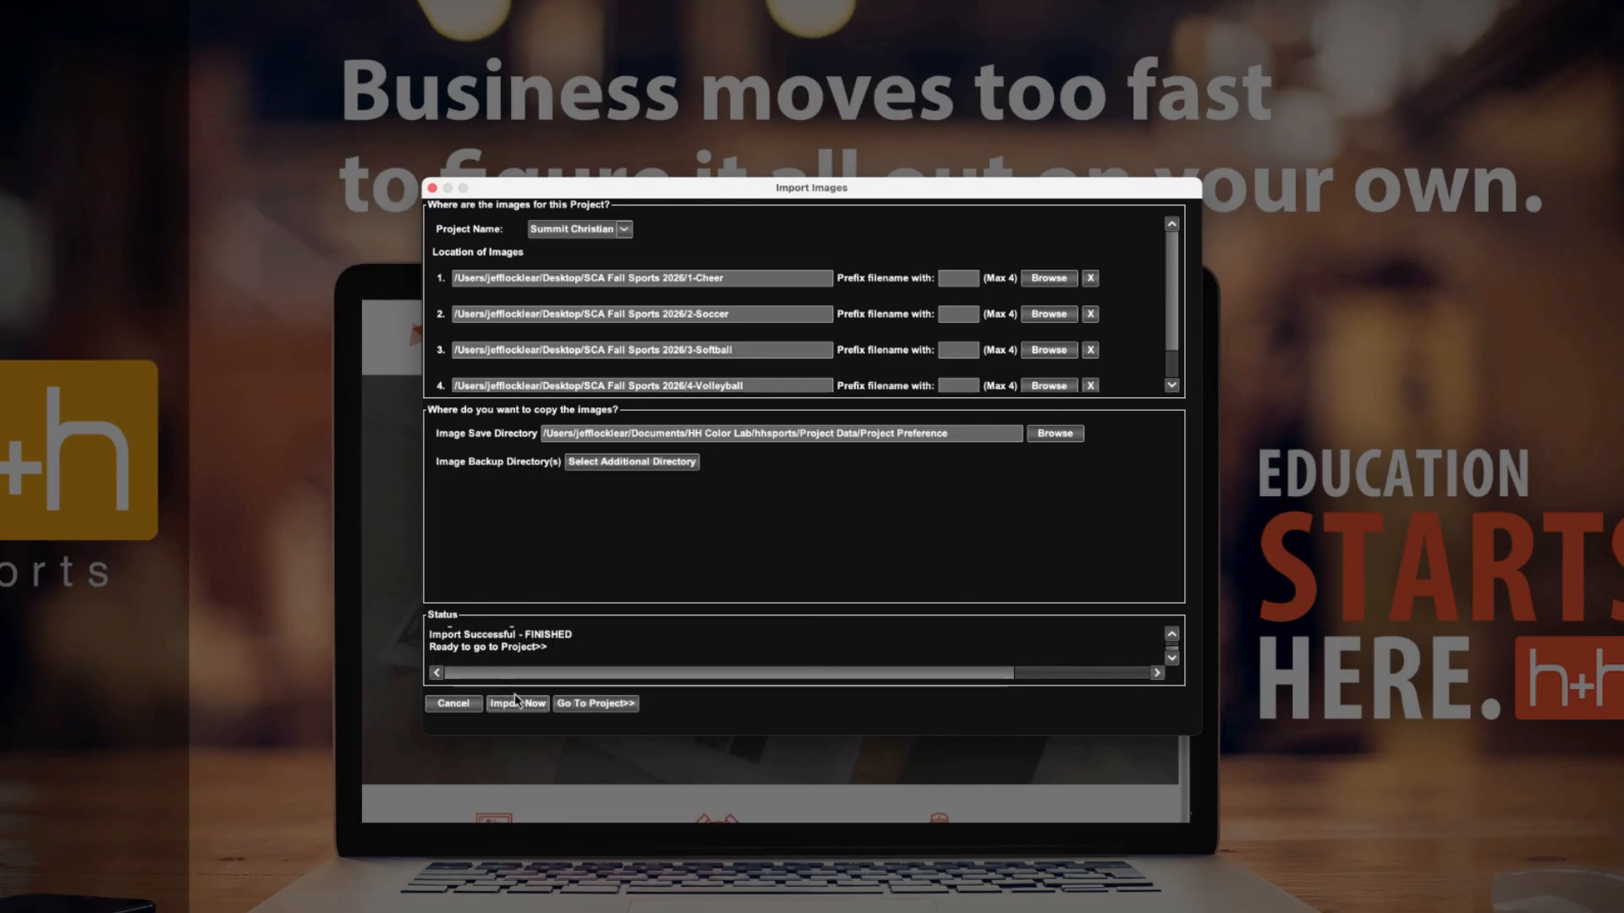
{"action": "left_click", "coordinate": [596, 704]}
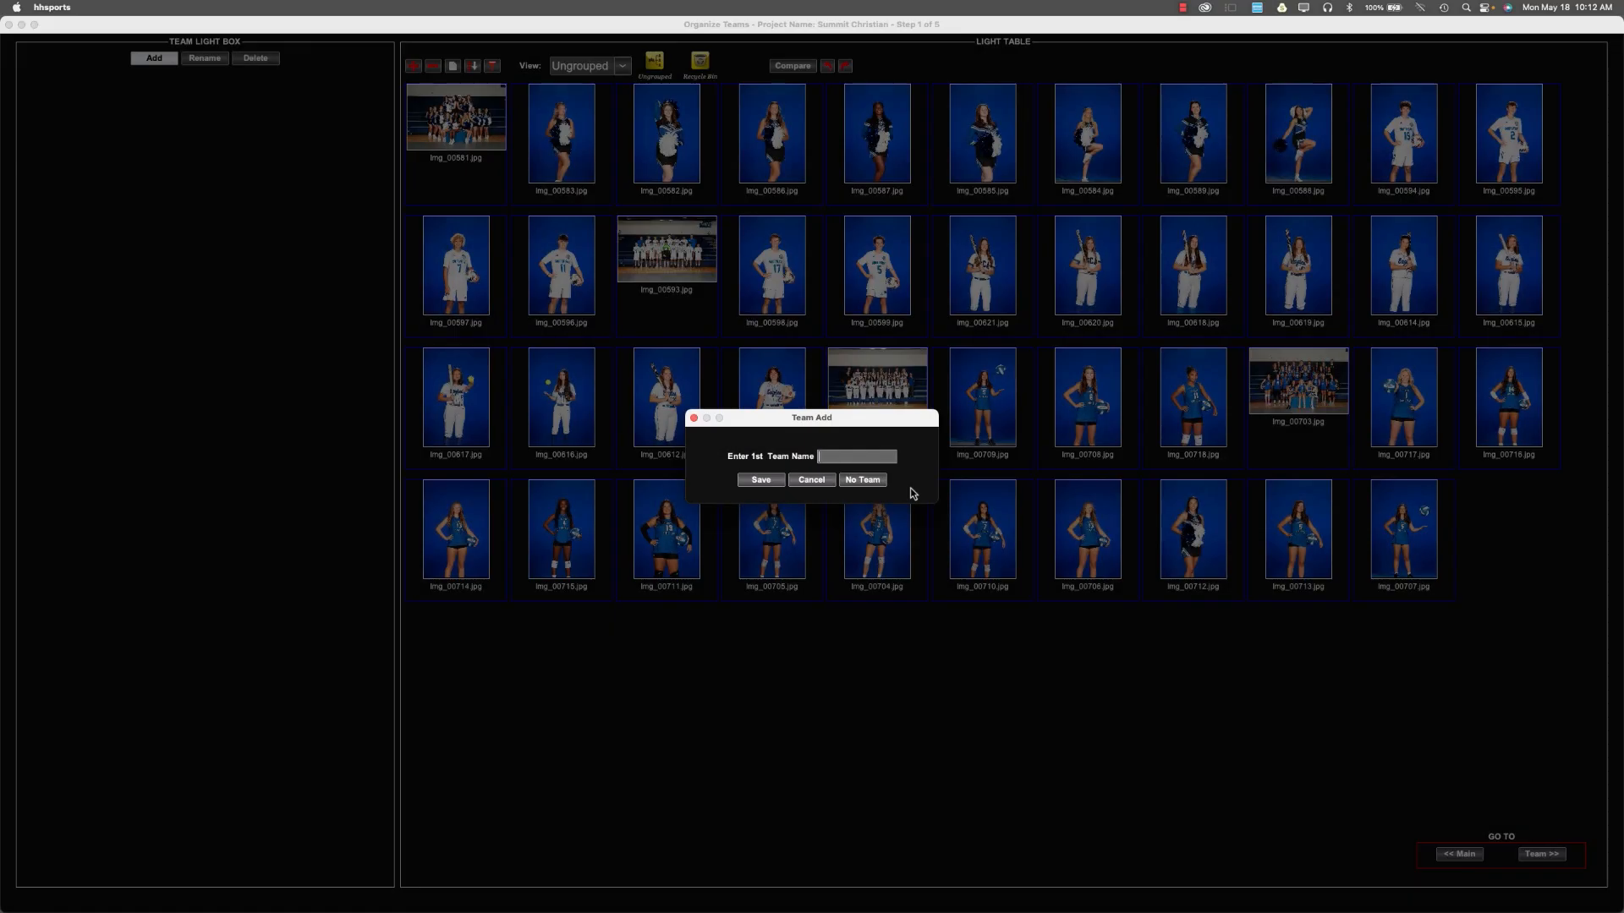
Create the Cheer team and assign it the team photo img_00581.jpg and the eight individual cheerleader images.
{"action": "type", "text": "Cheer"}
{"action": "left_click", "coordinate": [757, 480]}
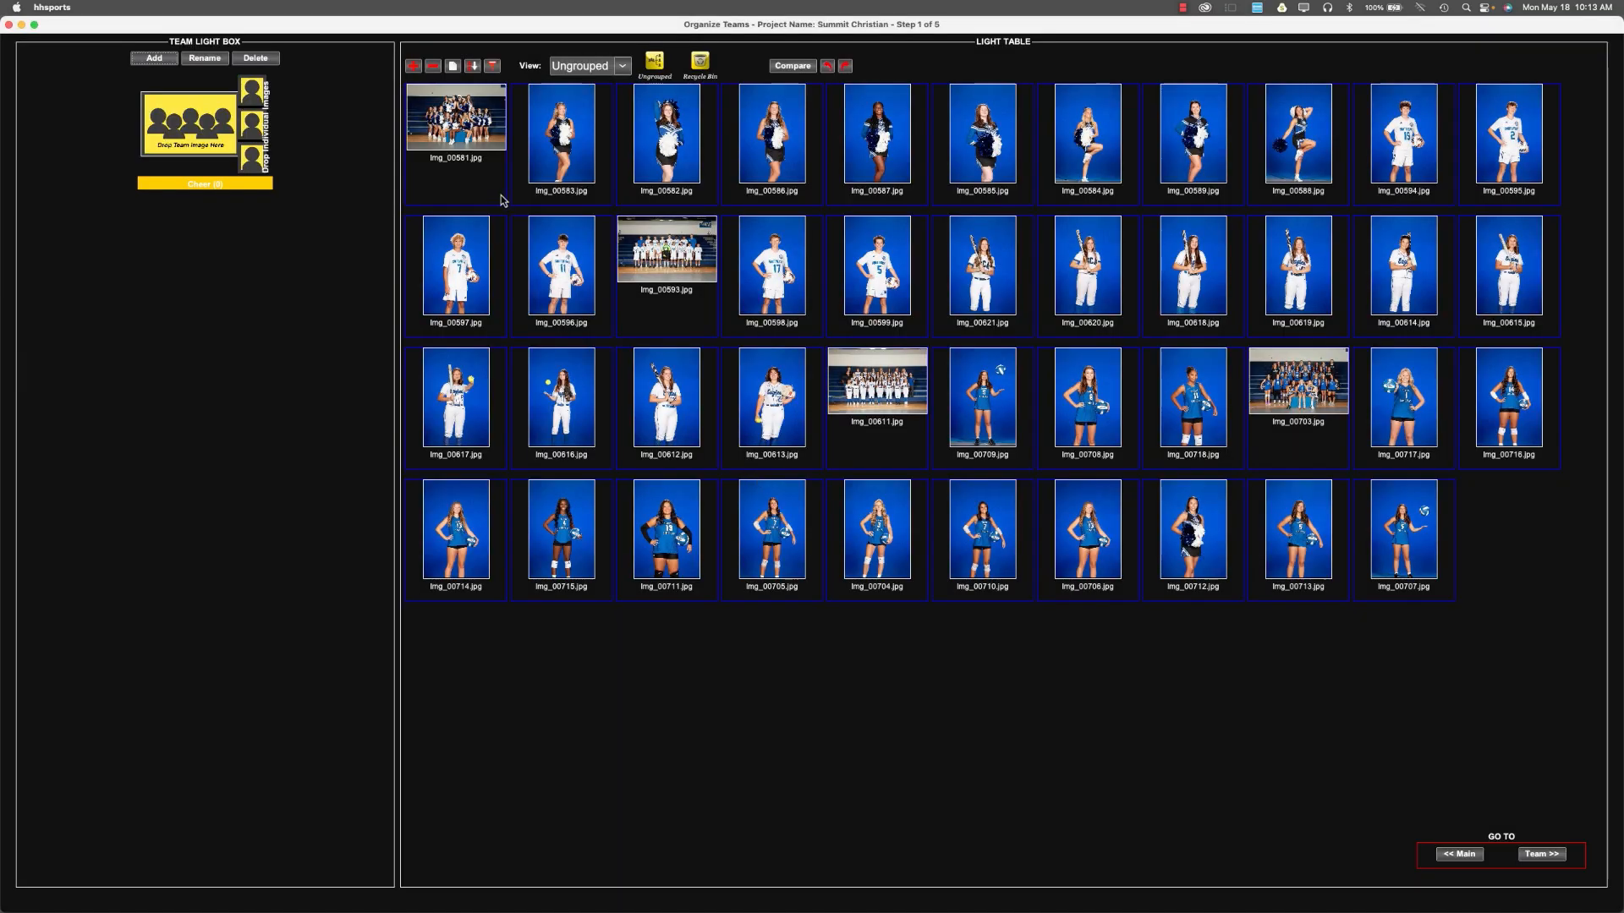
{"action": "left_click_drag", "start_coordinate": [479, 137], "coordinate": [232, 129]}
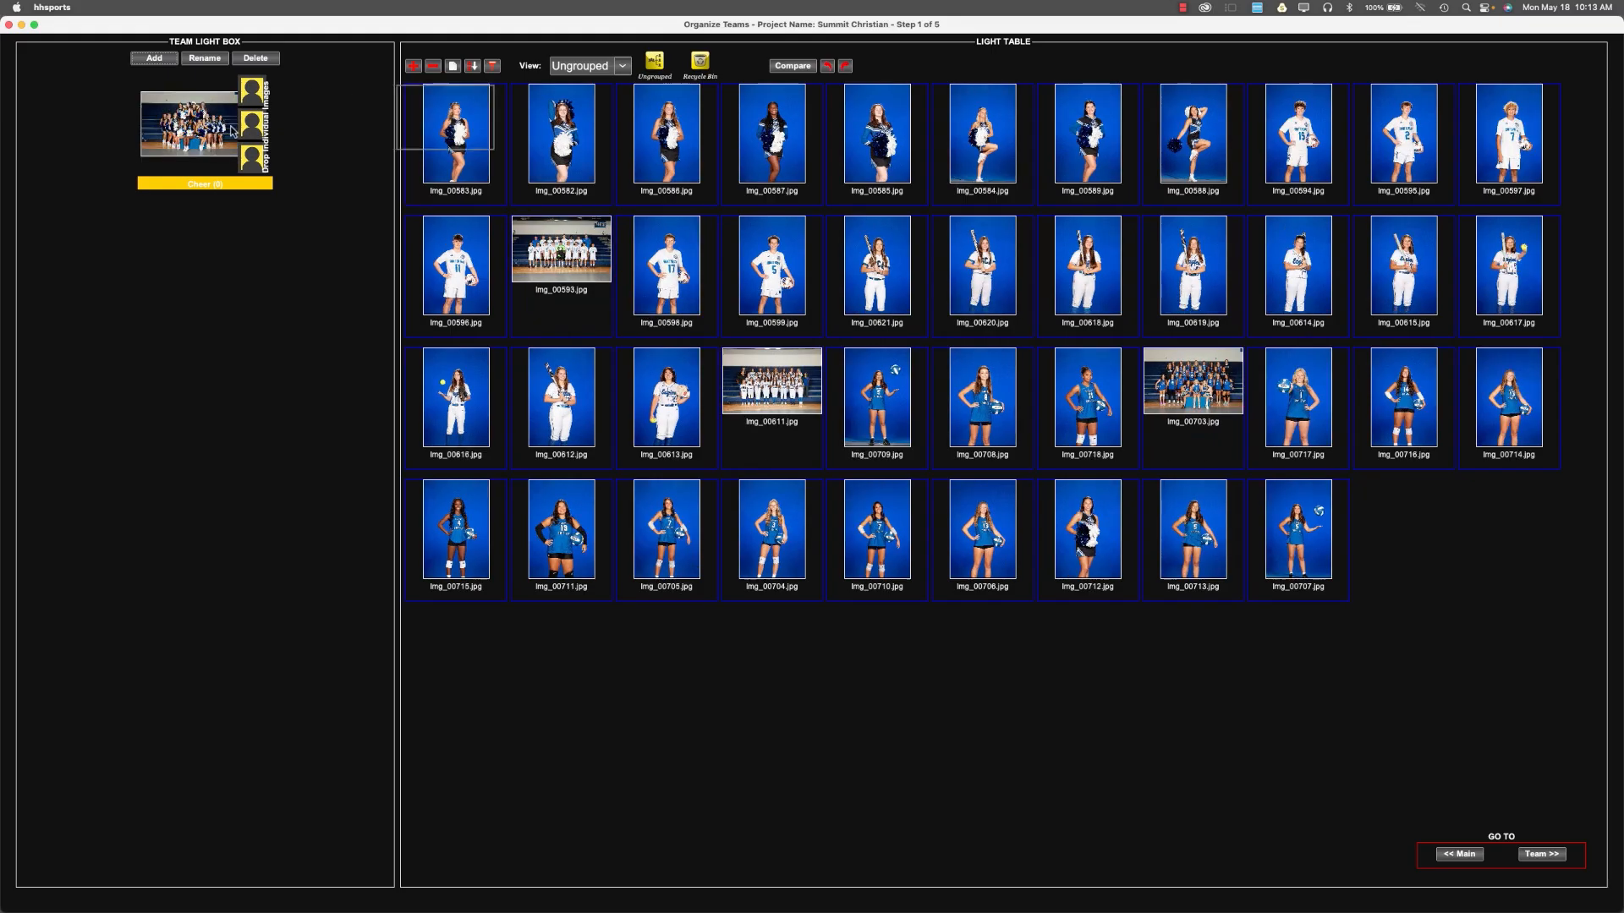
{"action": "left_click", "coordinate": [421, 153]}
{"action": "left_click", "coordinate": [1215, 167], "text": "shift"}
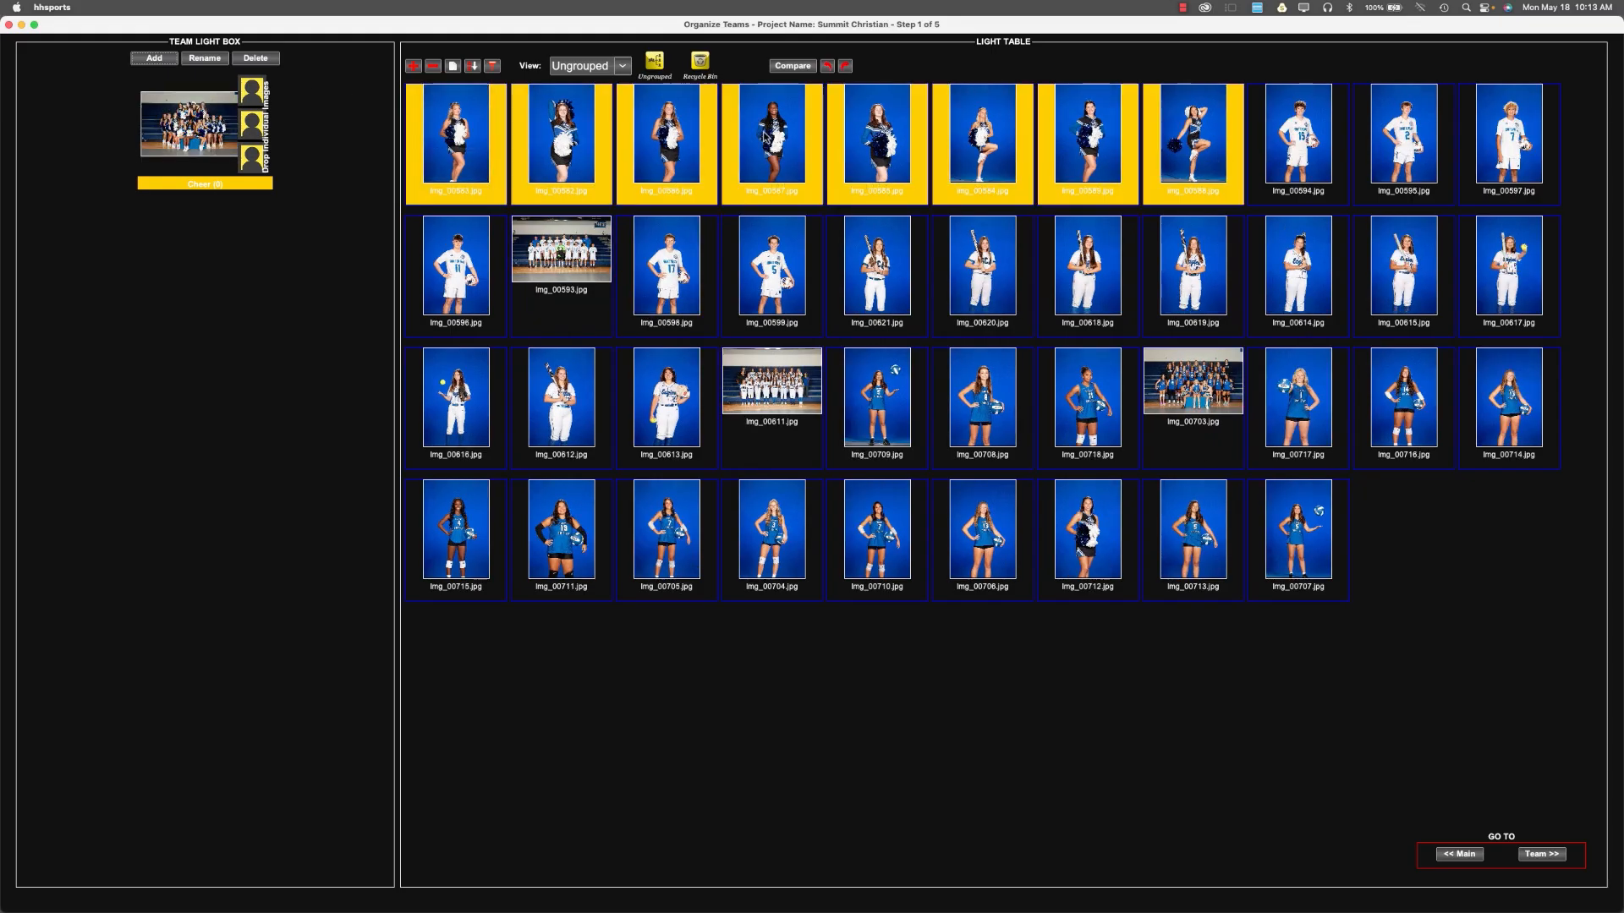
{"action": "left_click_drag", "start_coordinate": [469, 150], "coordinate": [253, 135]}
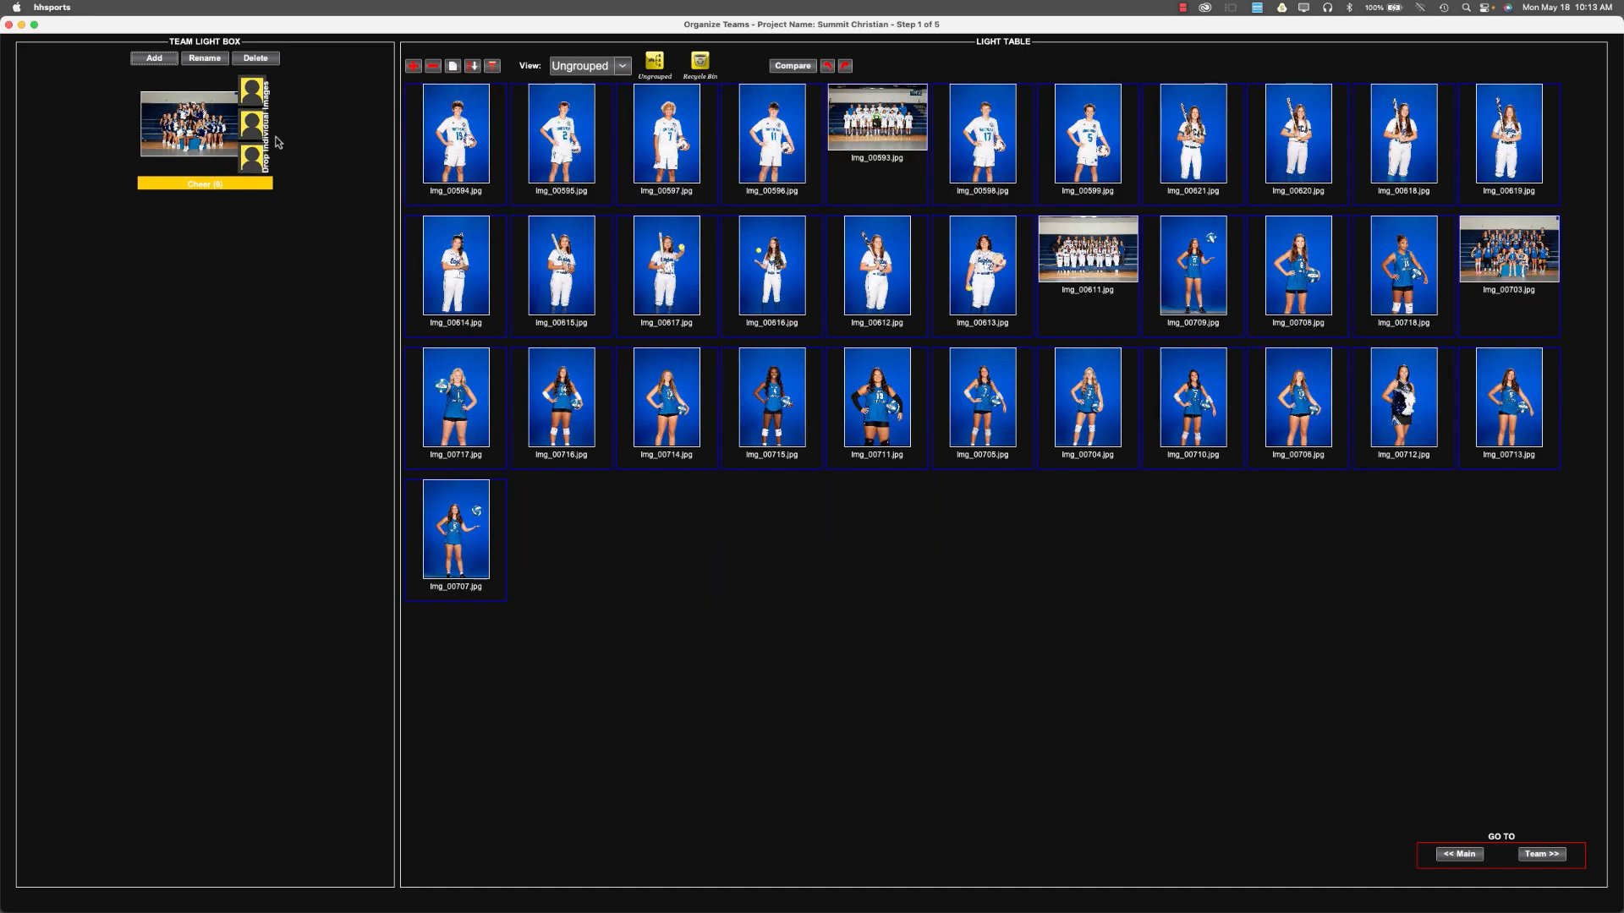
Add the Soccer, Softball and Volleyball teams, assigning each its team photo and individual player images.
{"action": "left_click", "coordinate": [164, 61]}
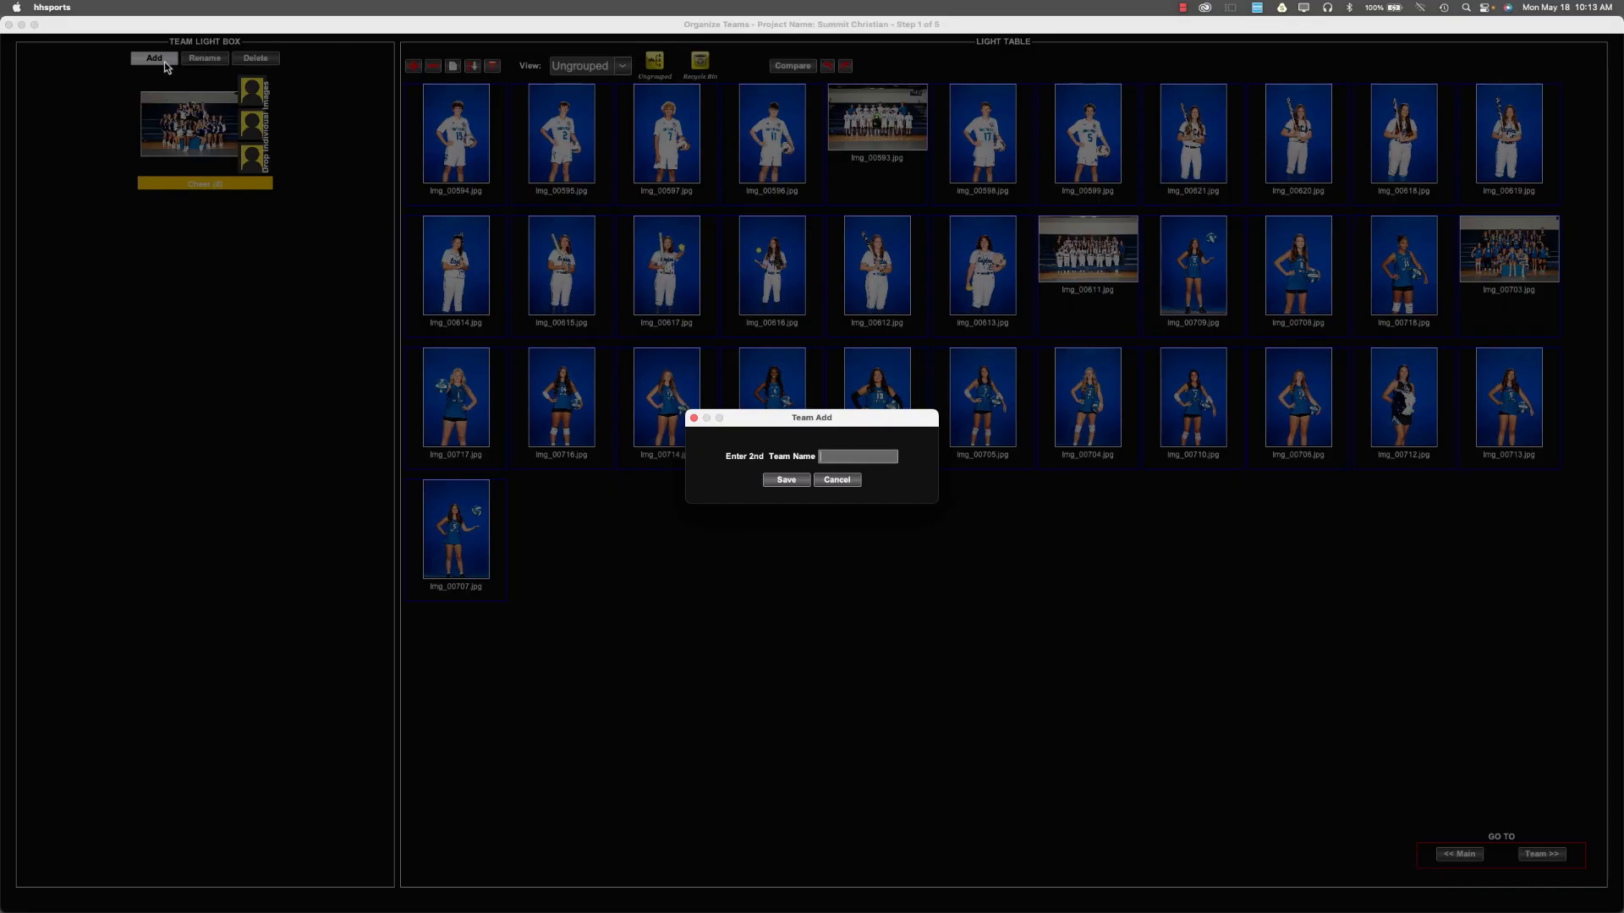
{"action": "key", "text": "Return"}
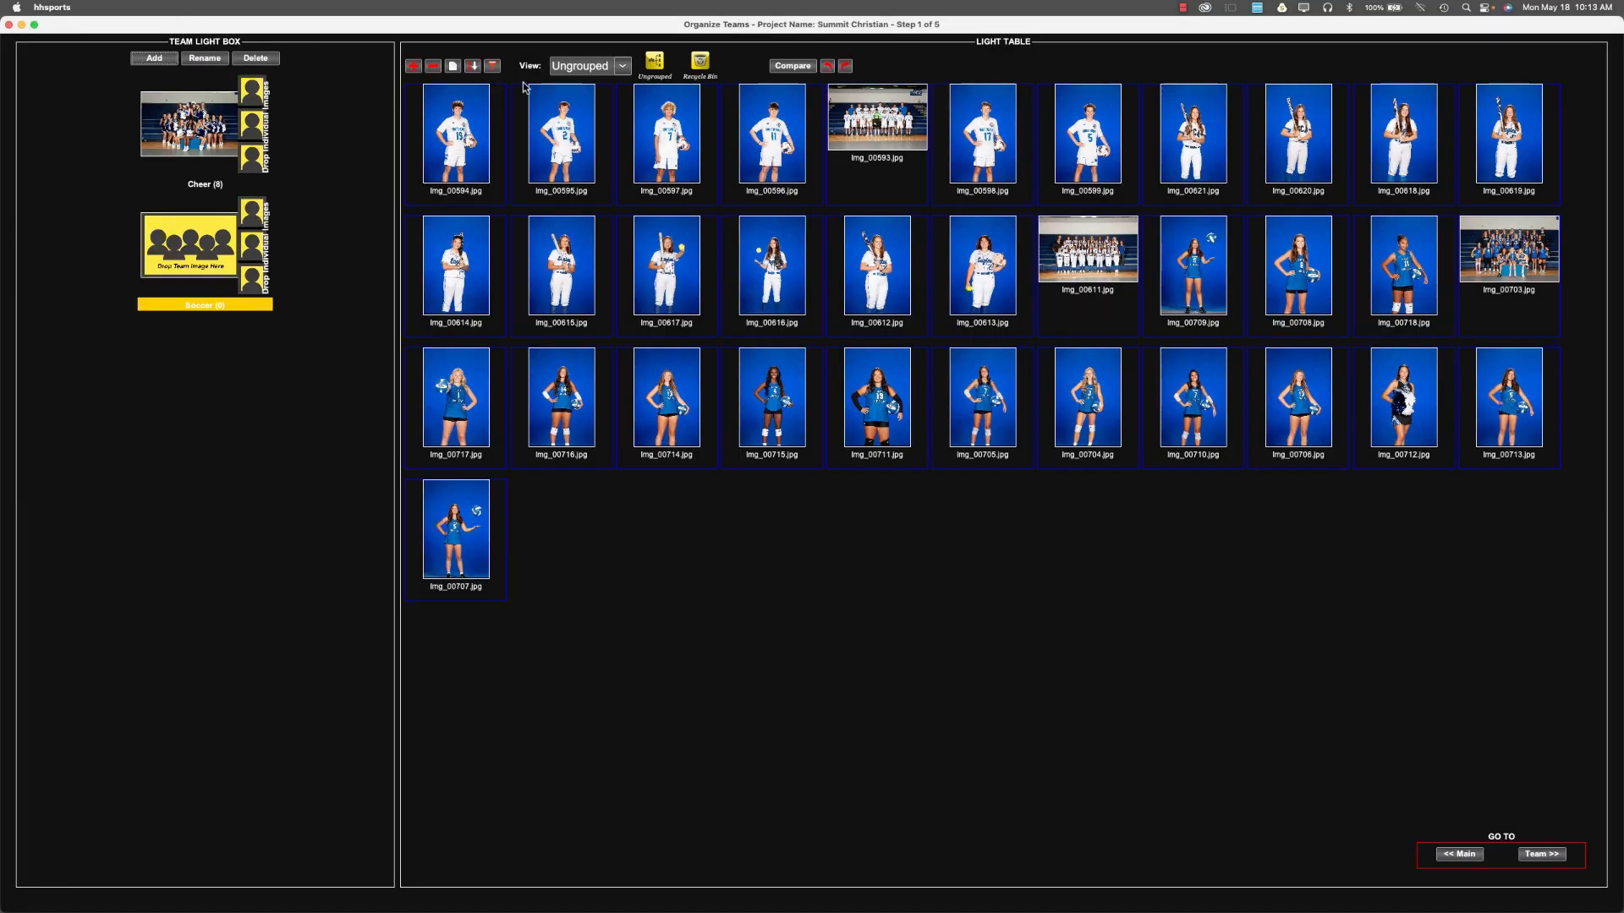
{"action": "left_click_drag", "start_coordinate": [845, 129], "coordinate": [770, 159]}
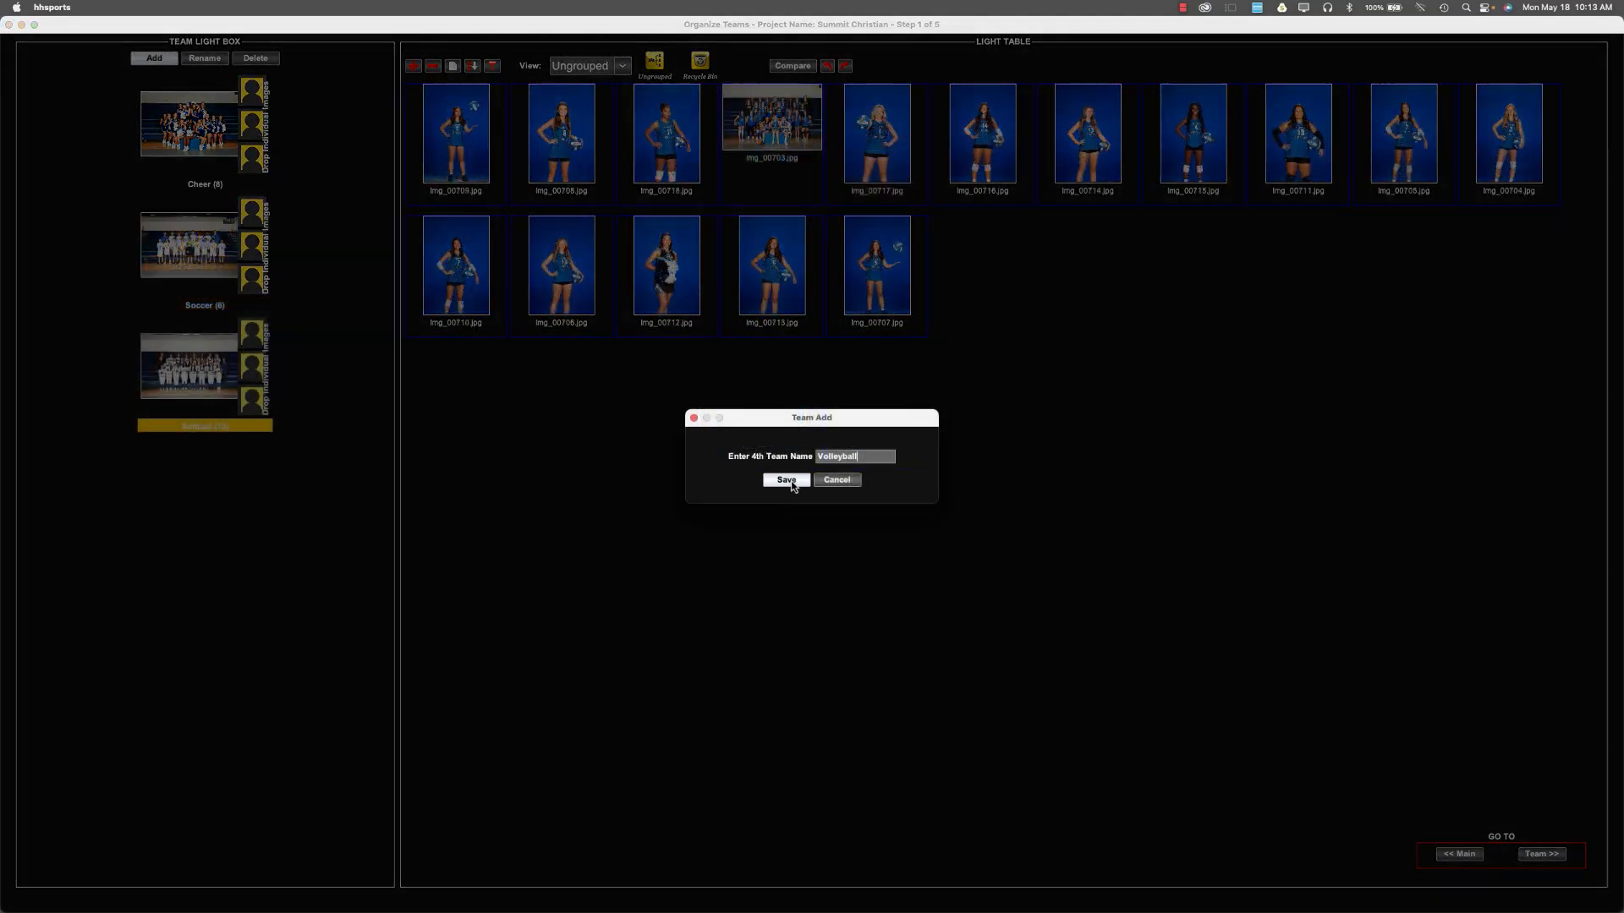
{"action": "left_click", "coordinate": [790, 487]}
{"action": "left_click_drag", "start_coordinate": [771, 126], "coordinate": [201, 463]}
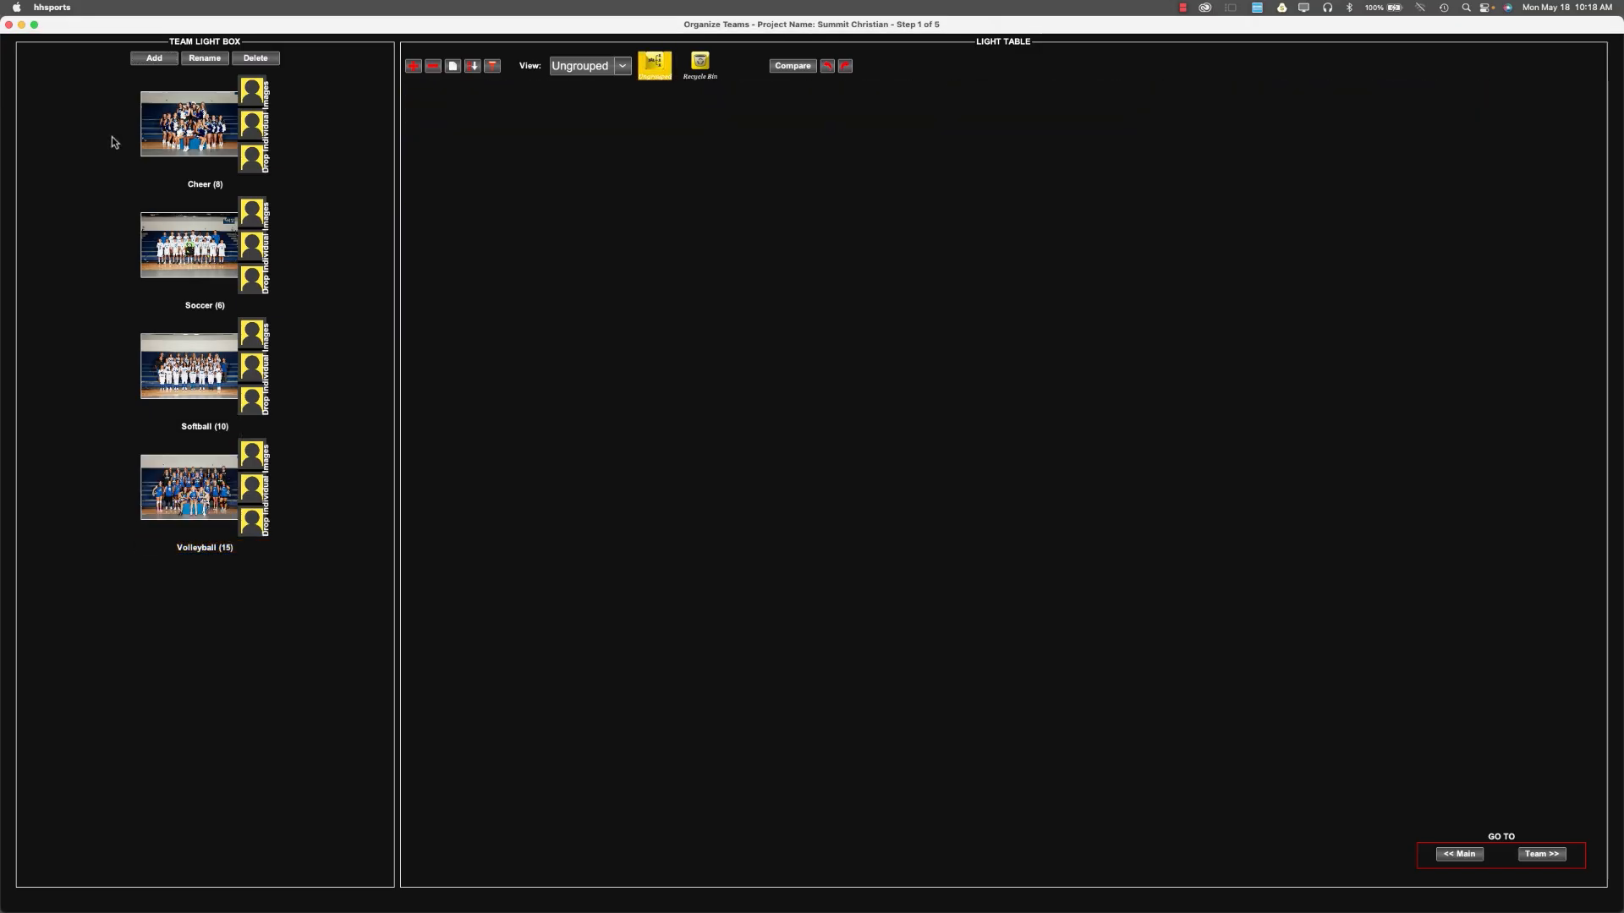
Check the images grouped under Cheer, Soccer and Softball, and proceed to the team data.
{"action": "left_click", "coordinate": [166, 133]}
{"action": "left_click", "coordinate": [202, 254]}
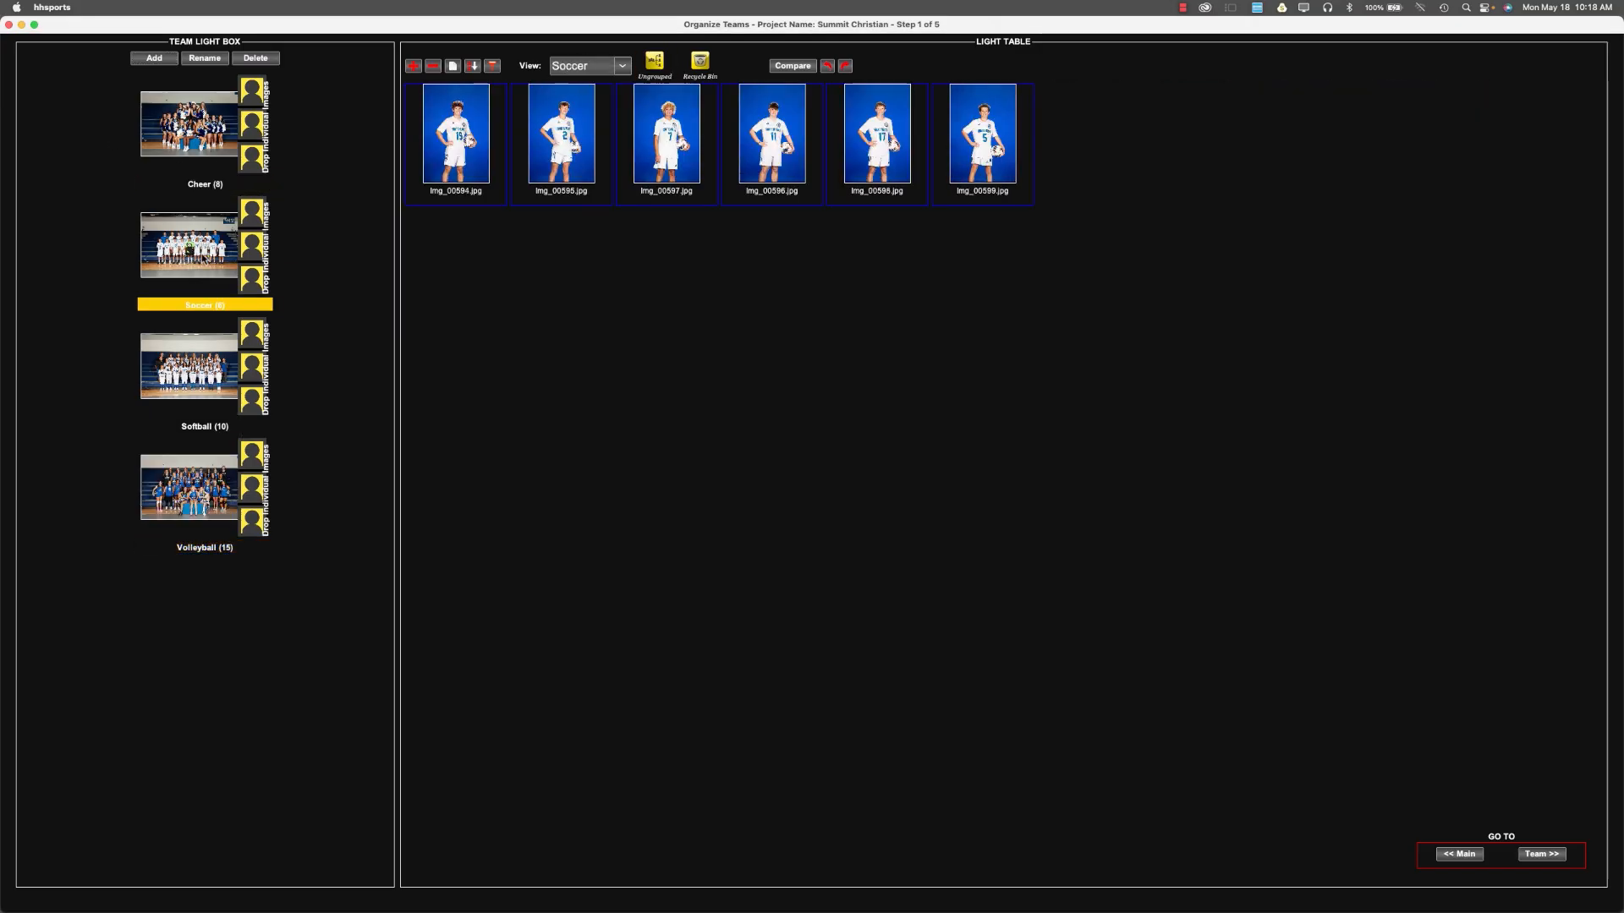
{"action": "left_click", "coordinate": [208, 362]}
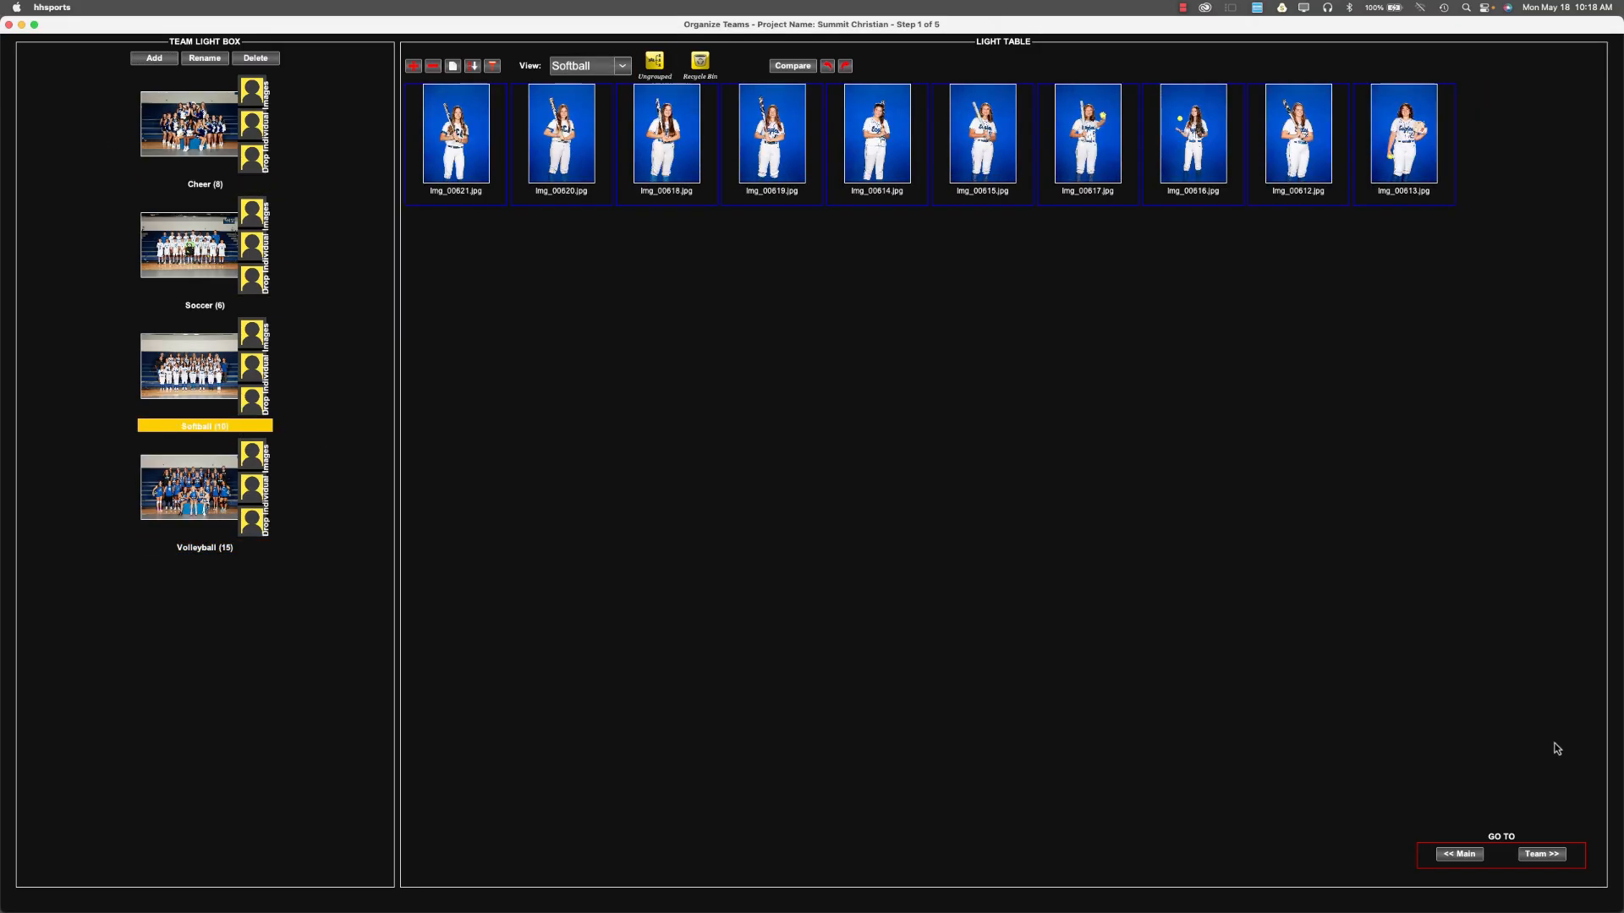
{"action": "left_click", "coordinate": [1552, 854]}
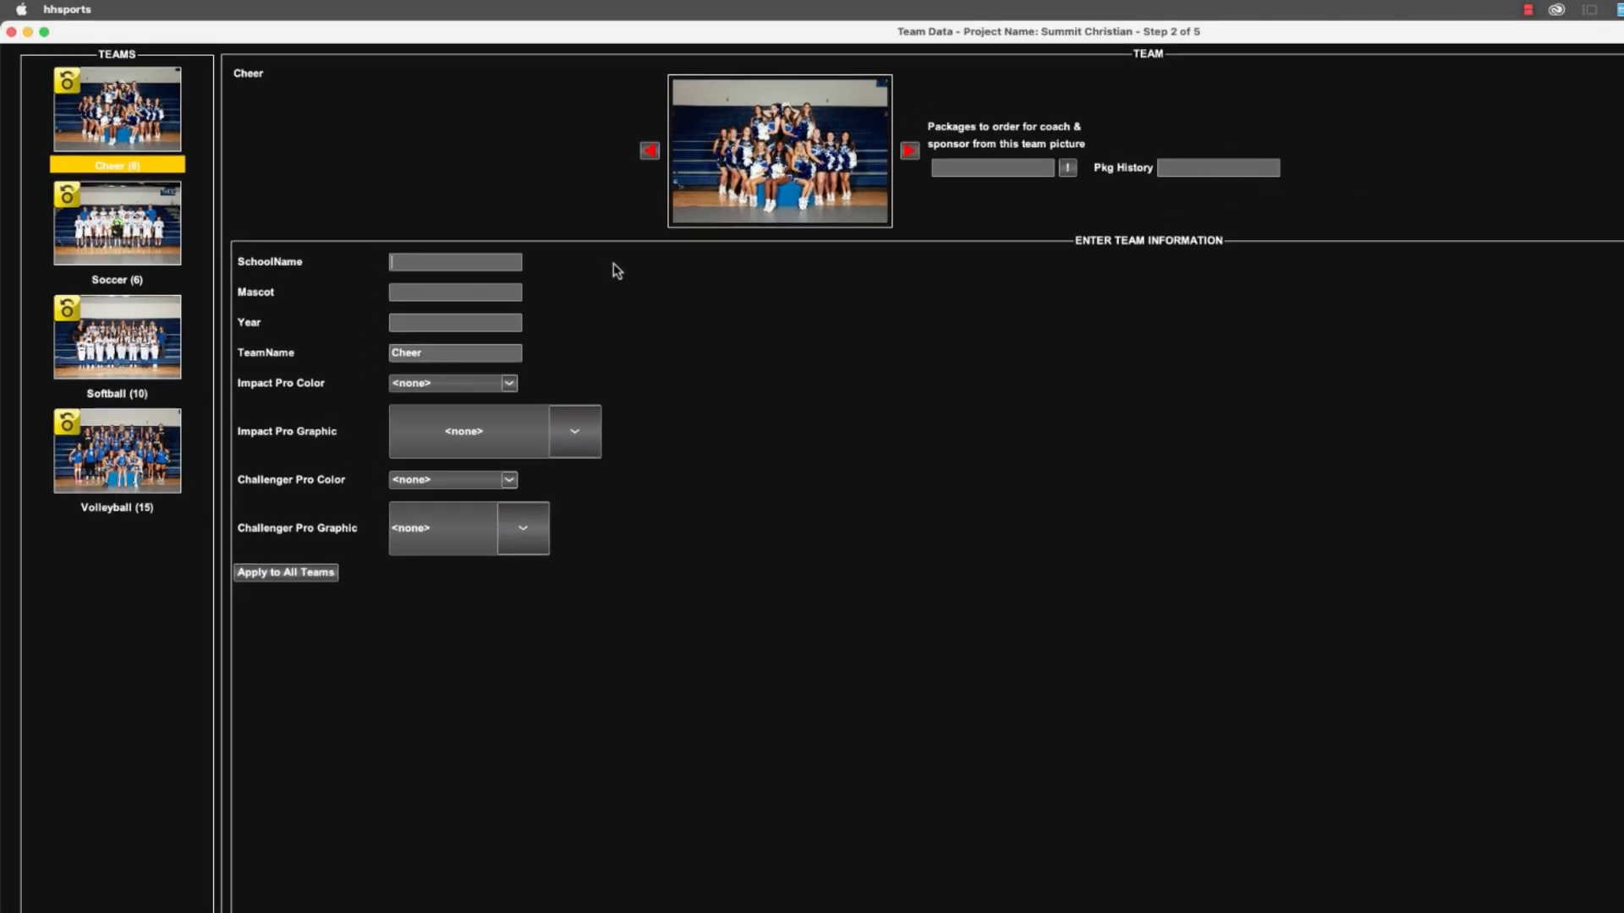
Enter Summit Christian as the Cheer team's school name, Eagle as the mascot and 2016 as the year.
{"action": "type", "text": "Summit Christian"}
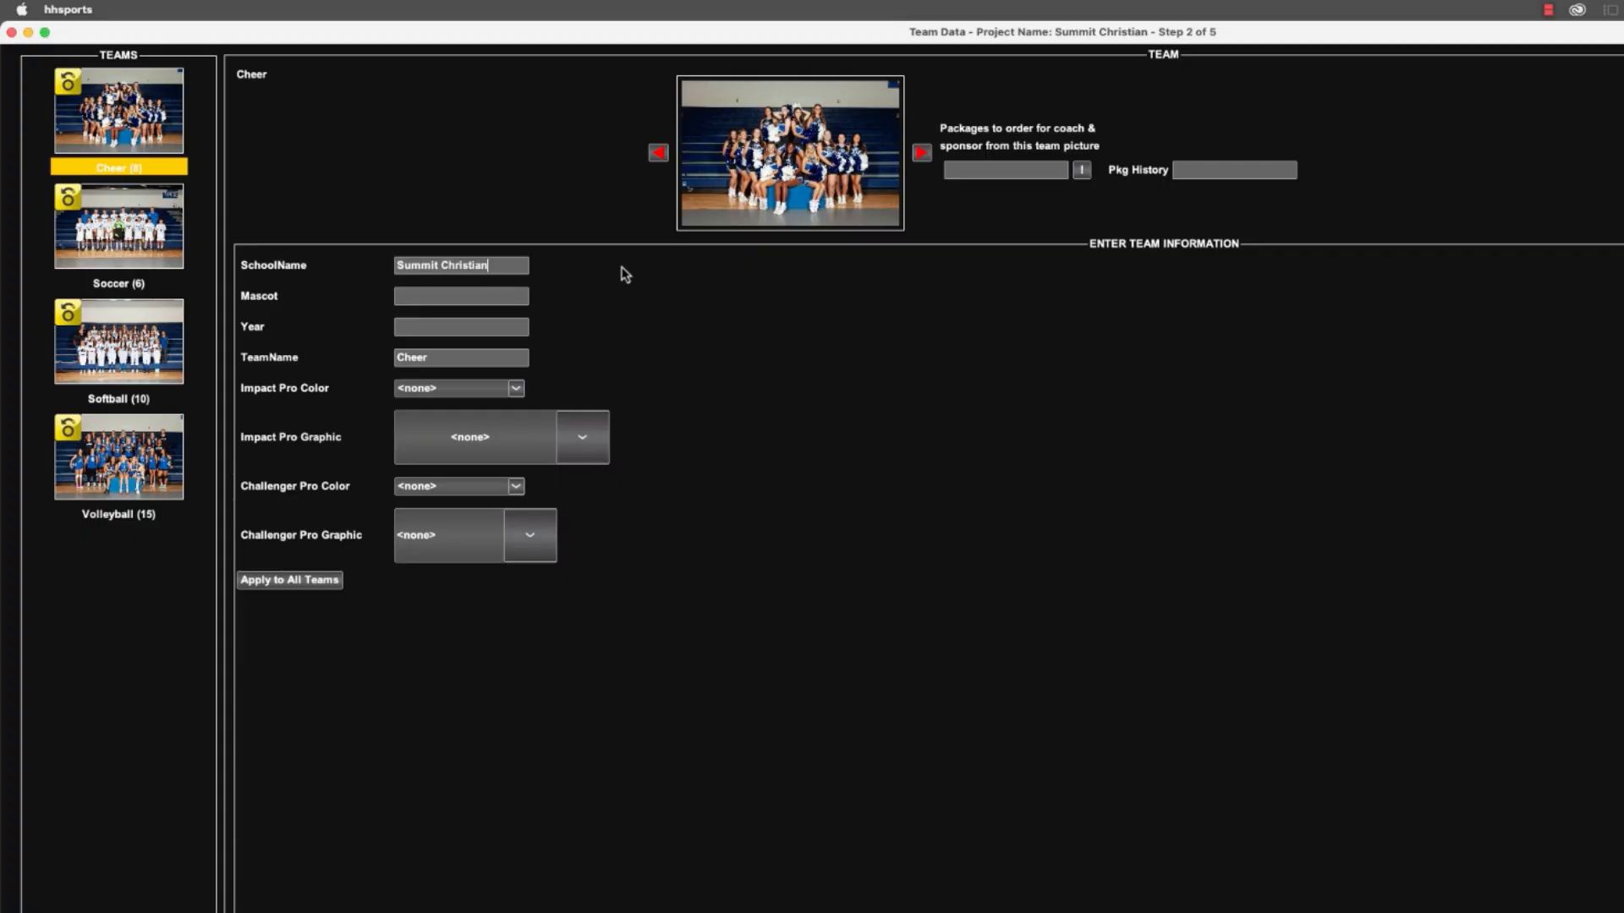
{"action": "key", "text": "Tab"}
{"action": "type", "text": "Eagle"}
{"action": "key", "text": "Tab"}
{"action": "type", "text": "2016"}
Set Cheer's Impact Pro to Royal Blue with the Cheer graphic and Challenger Pro to Royal Blue with Star, and apply the information to all teams.
{"action": "left_click", "coordinate": [489, 389]}
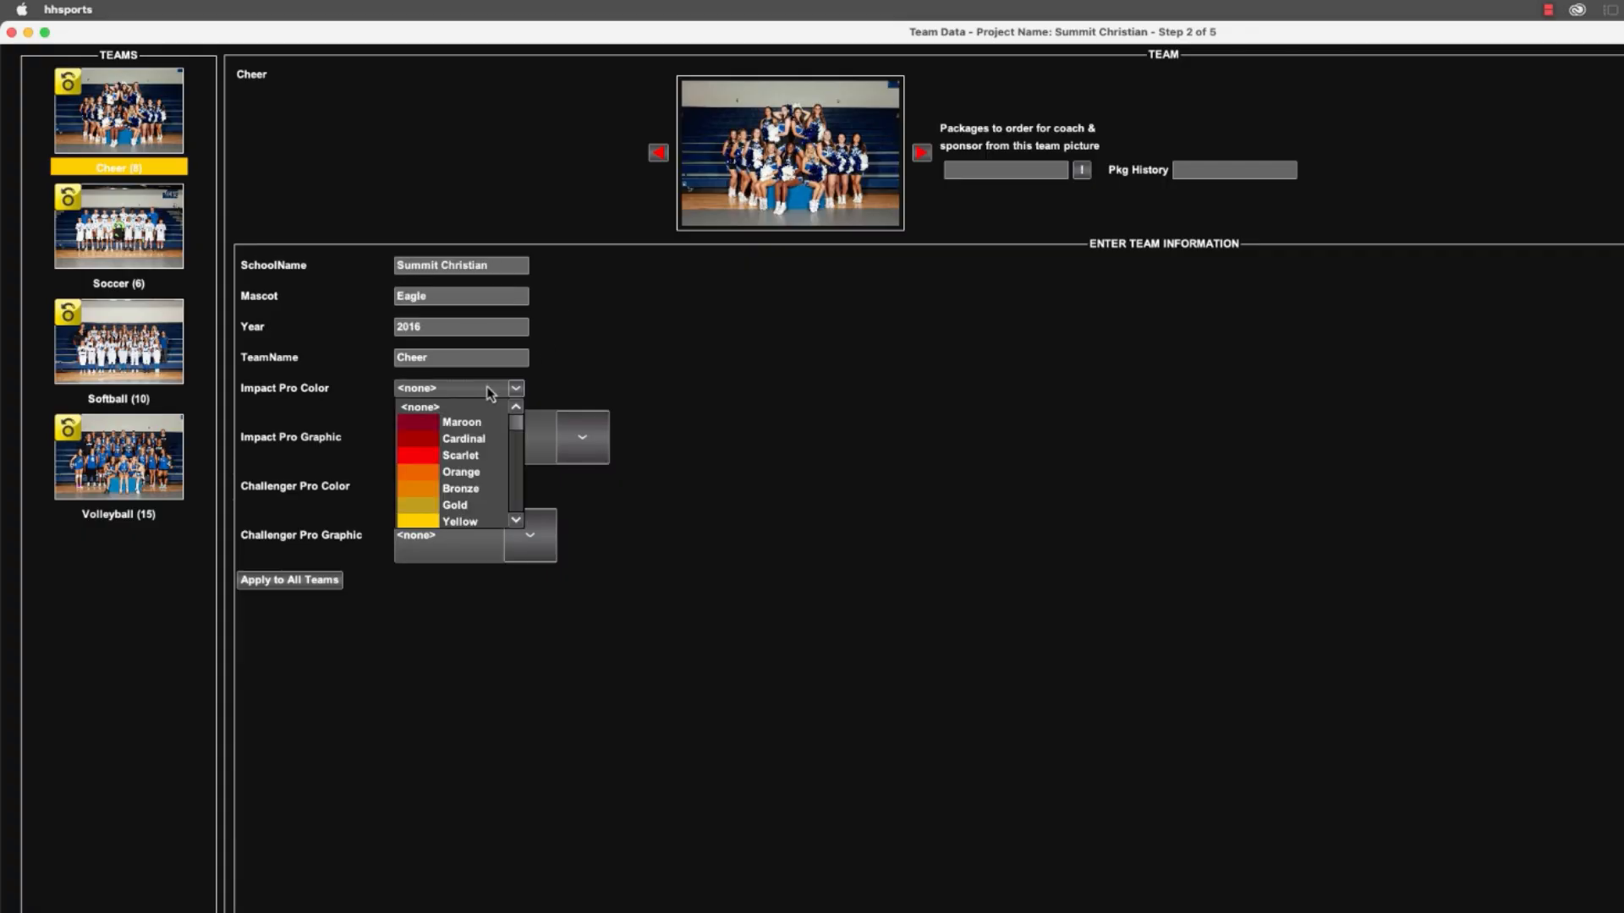
{"action": "scroll", "coordinate": [488, 392], "scroll_direction": "down", "scroll_amount": 5}
{"action": "left_click", "coordinate": [488, 391]}
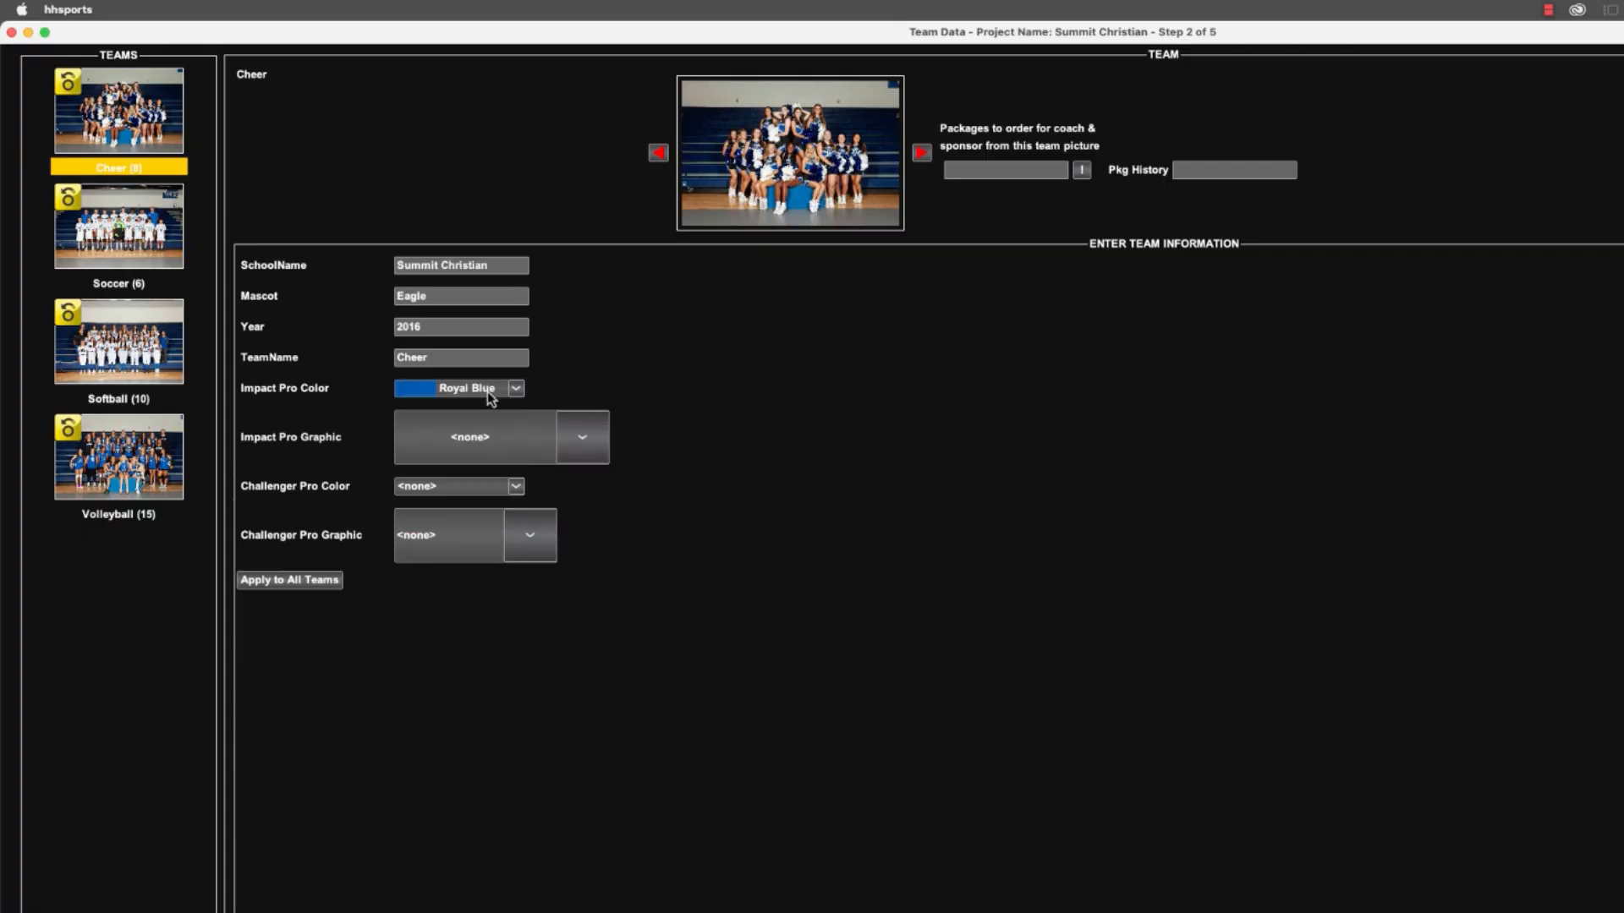
{"action": "left_click", "coordinate": [491, 438]}
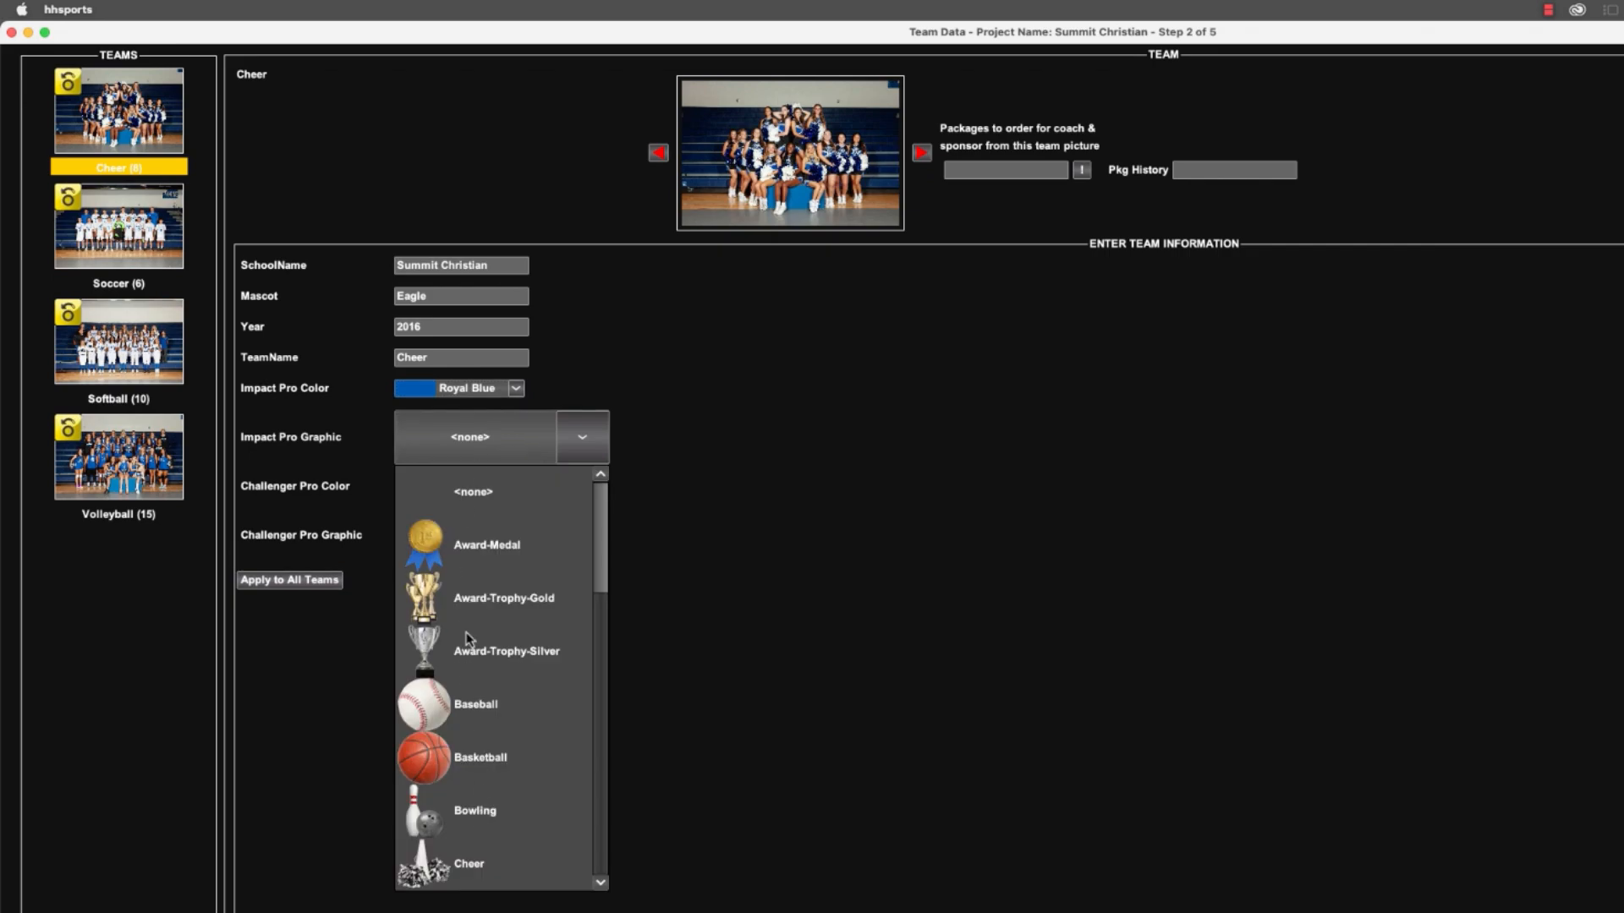
{"action": "left_click", "coordinate": [470, 864]}
{"action": "left_click", "coordinate": [465, 487]}
{"action": "left_click", "coordinate": [463, 488]}
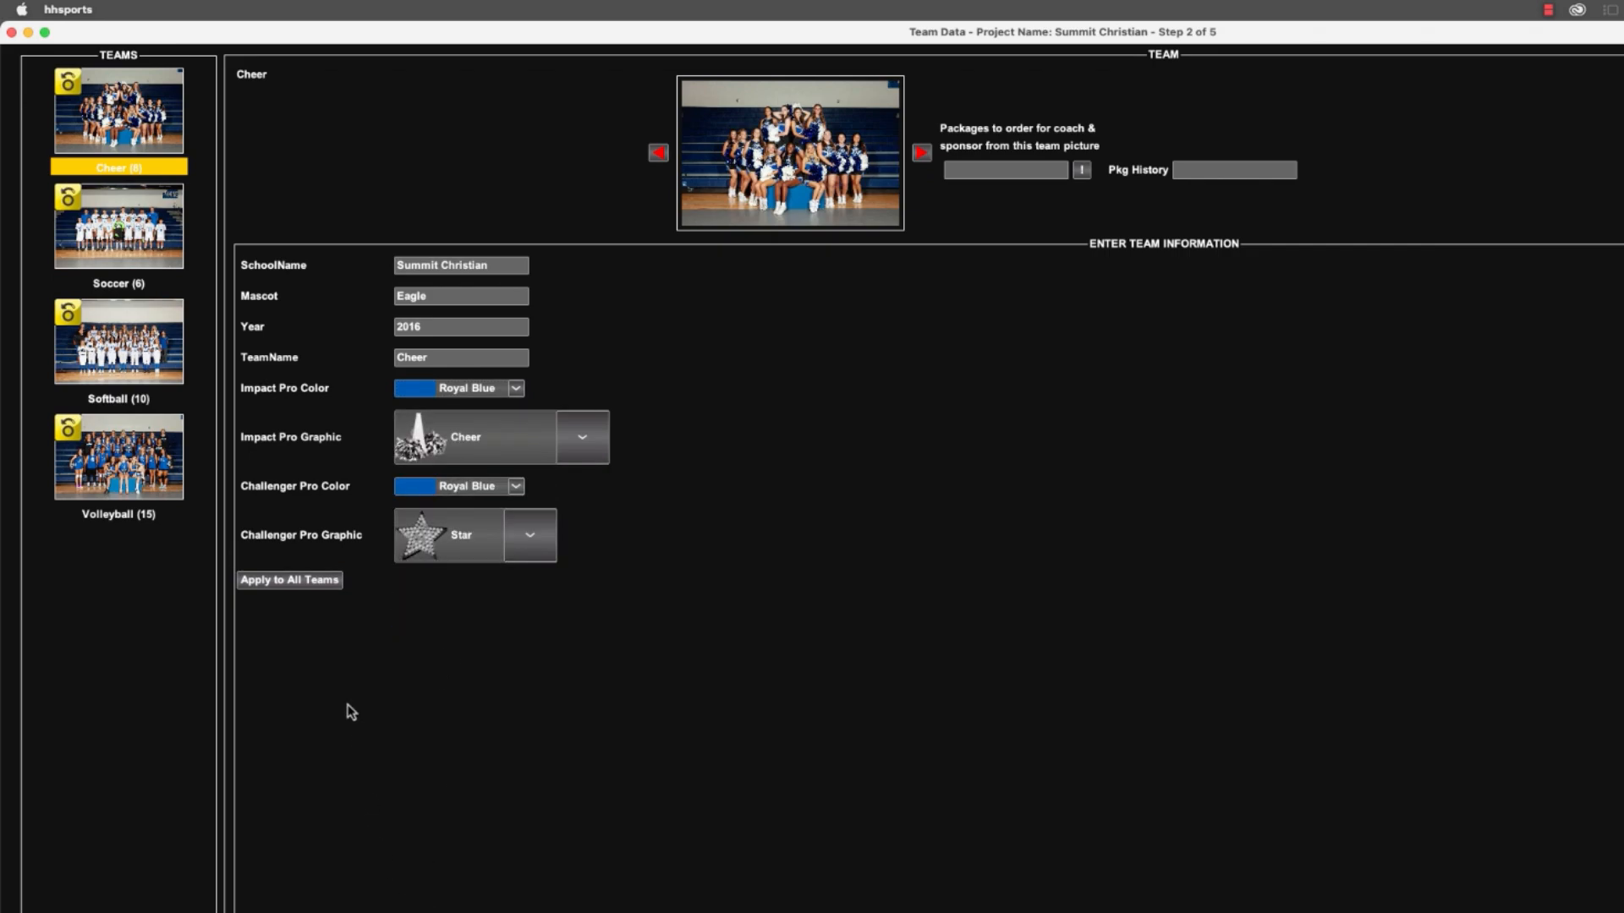
{"action": "left_click", "coordinate": [305, 583]}
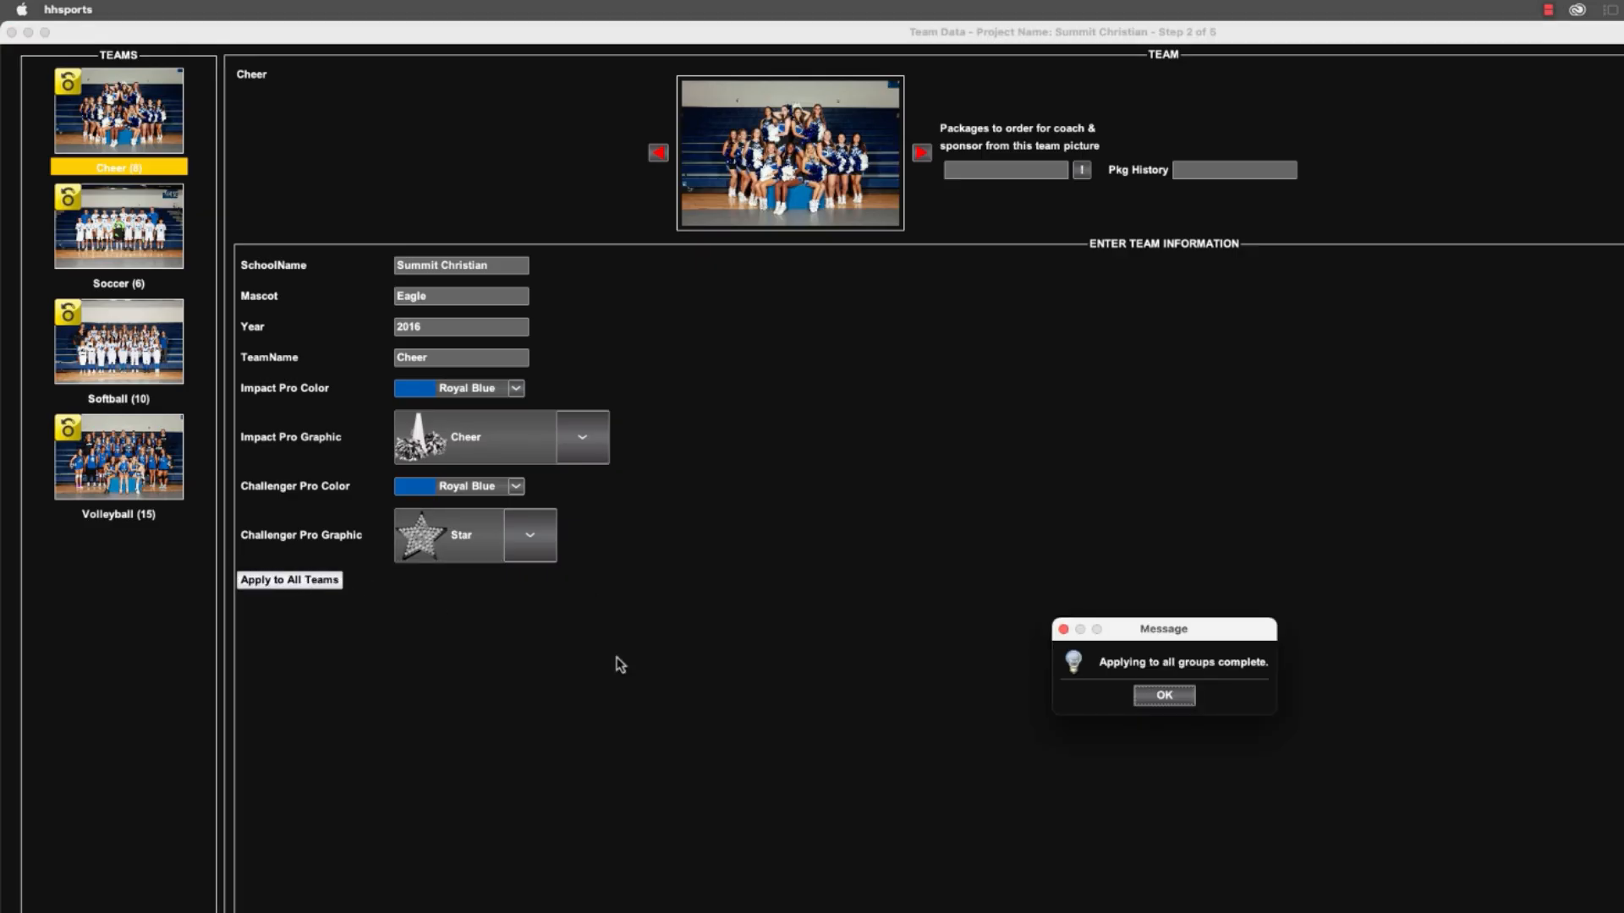
{"action": "left_click", "coordinate": [1161, 699]}
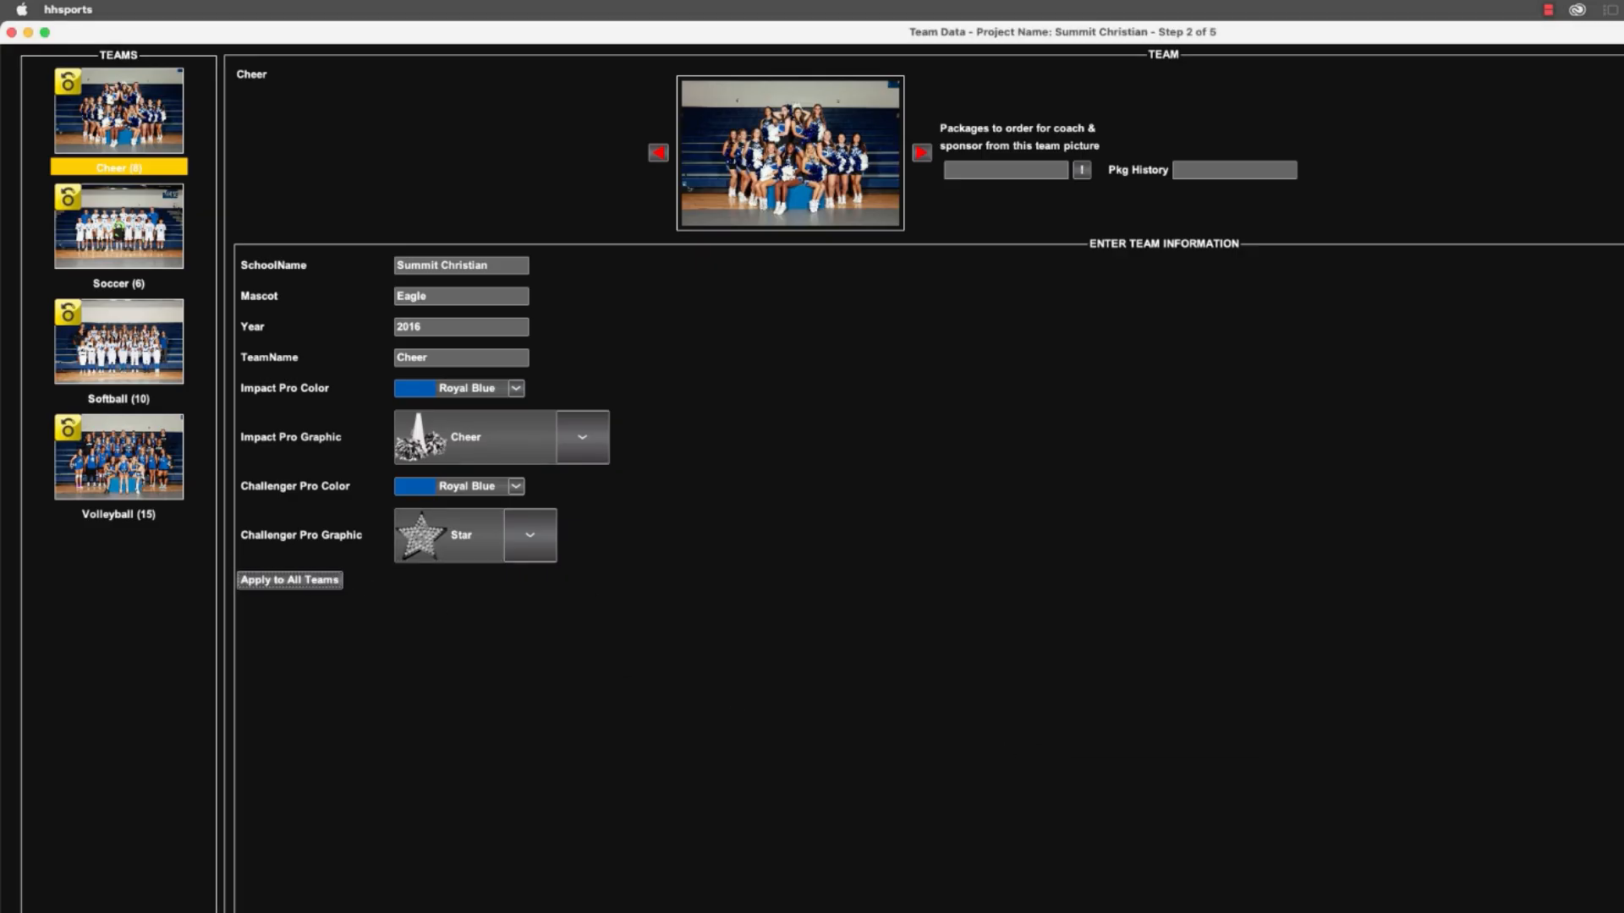
Set the Soccer team's Impact Pro graphic to Soccer and choose a matching Challenger Pro graphic.
{"action": "left_click", "coordinate": [119, 228]}
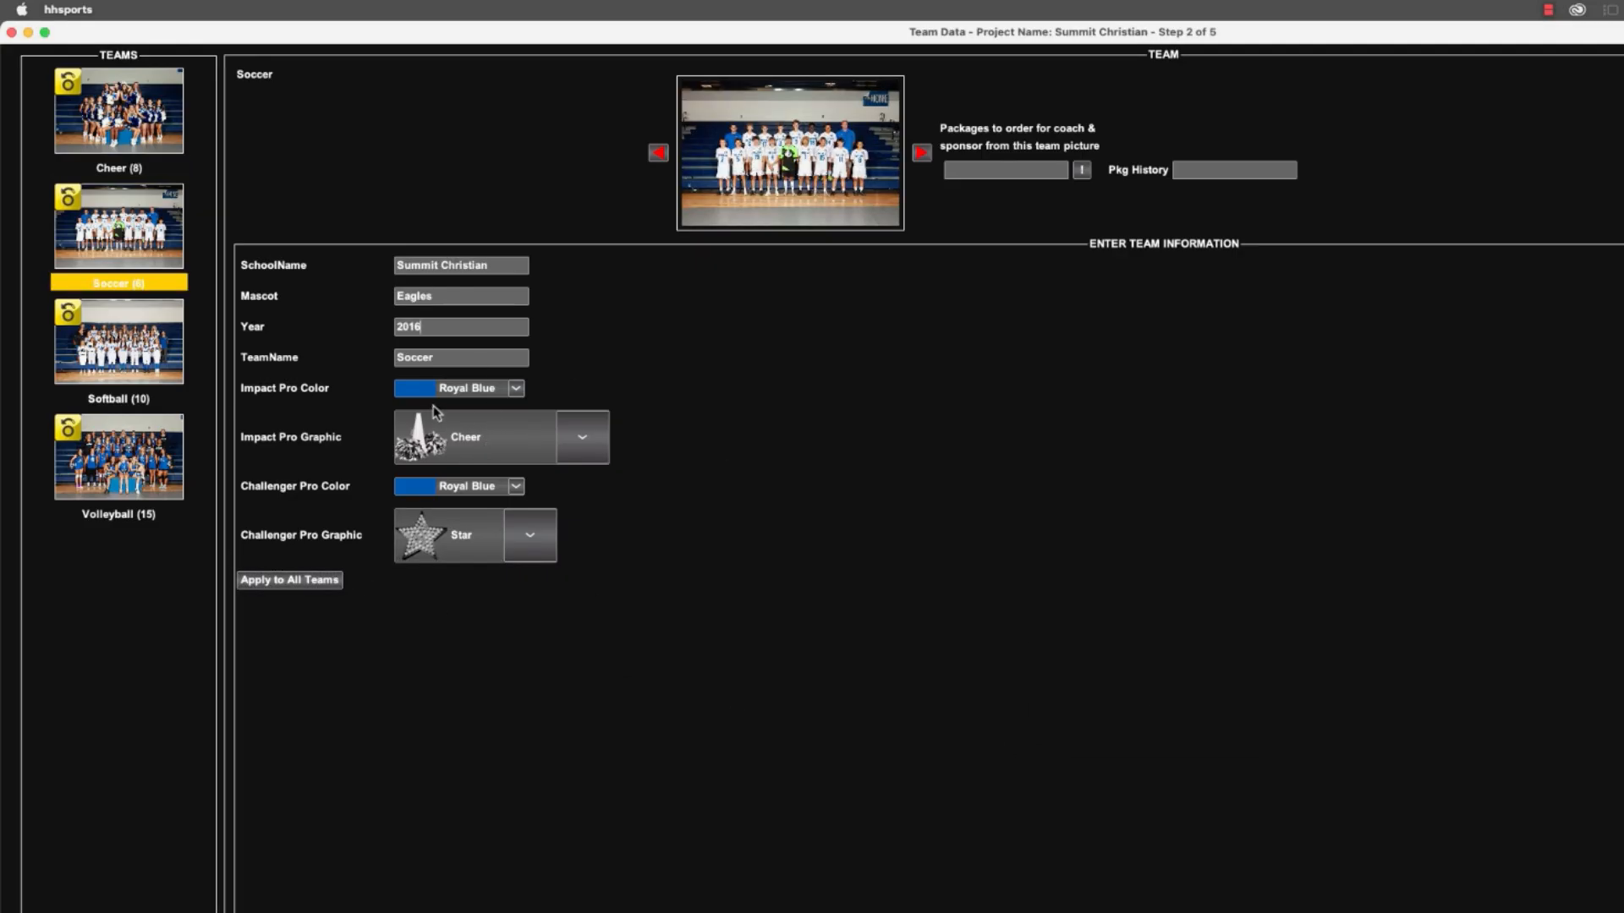
{"action": "left_click", "coordinate": [458, 439]}
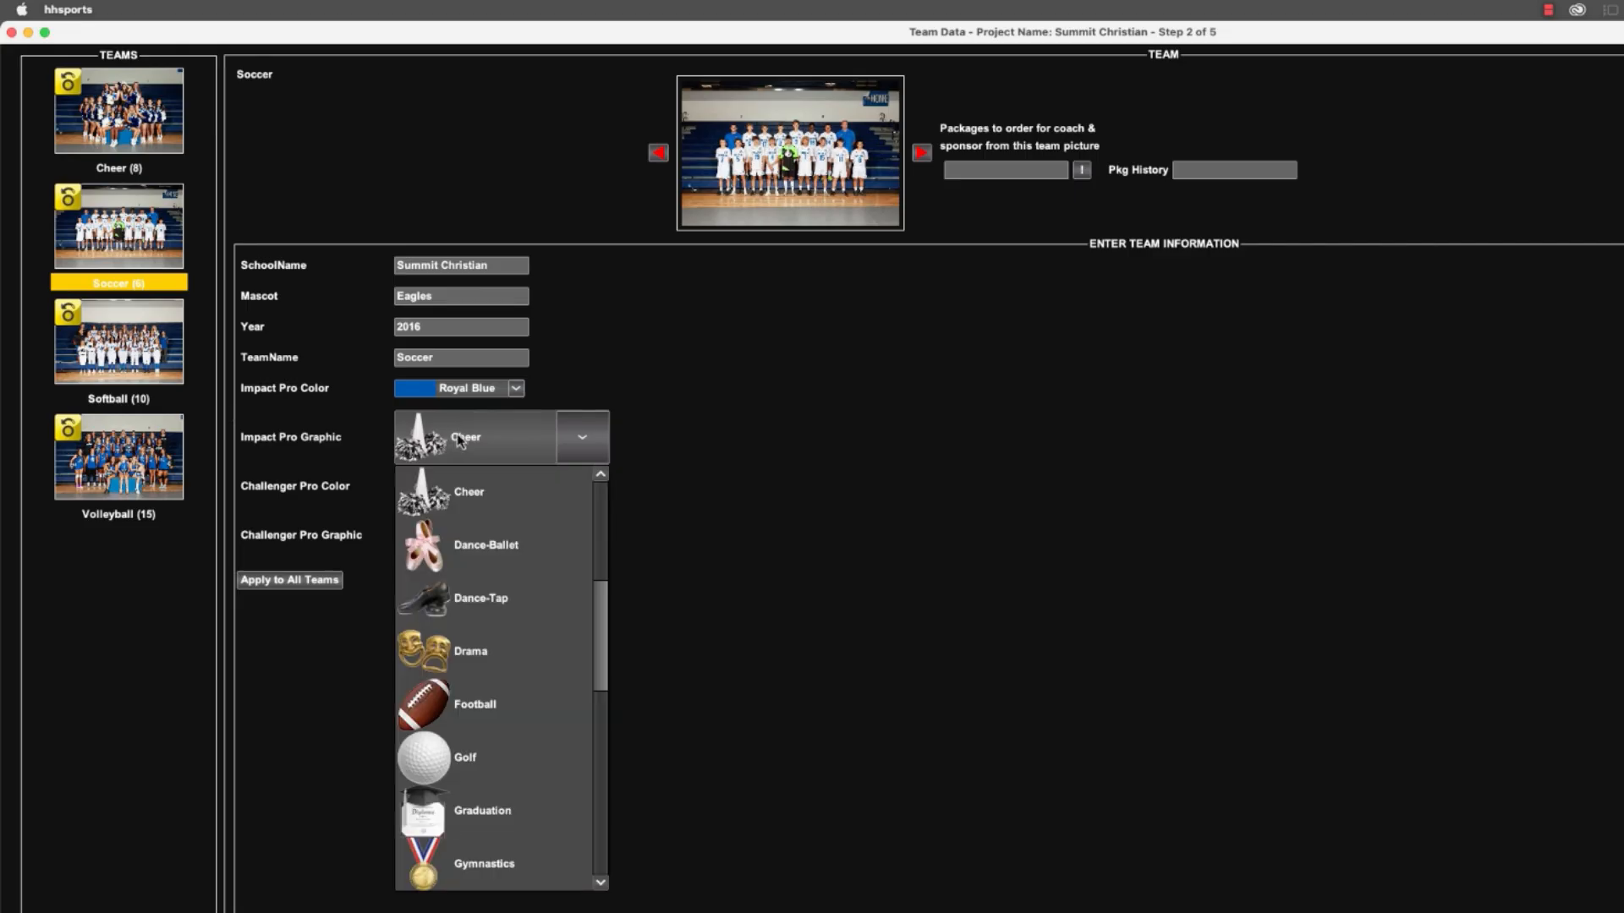
{"action": "key", "text": "s"}
{"action": "key", "text": "Return"}
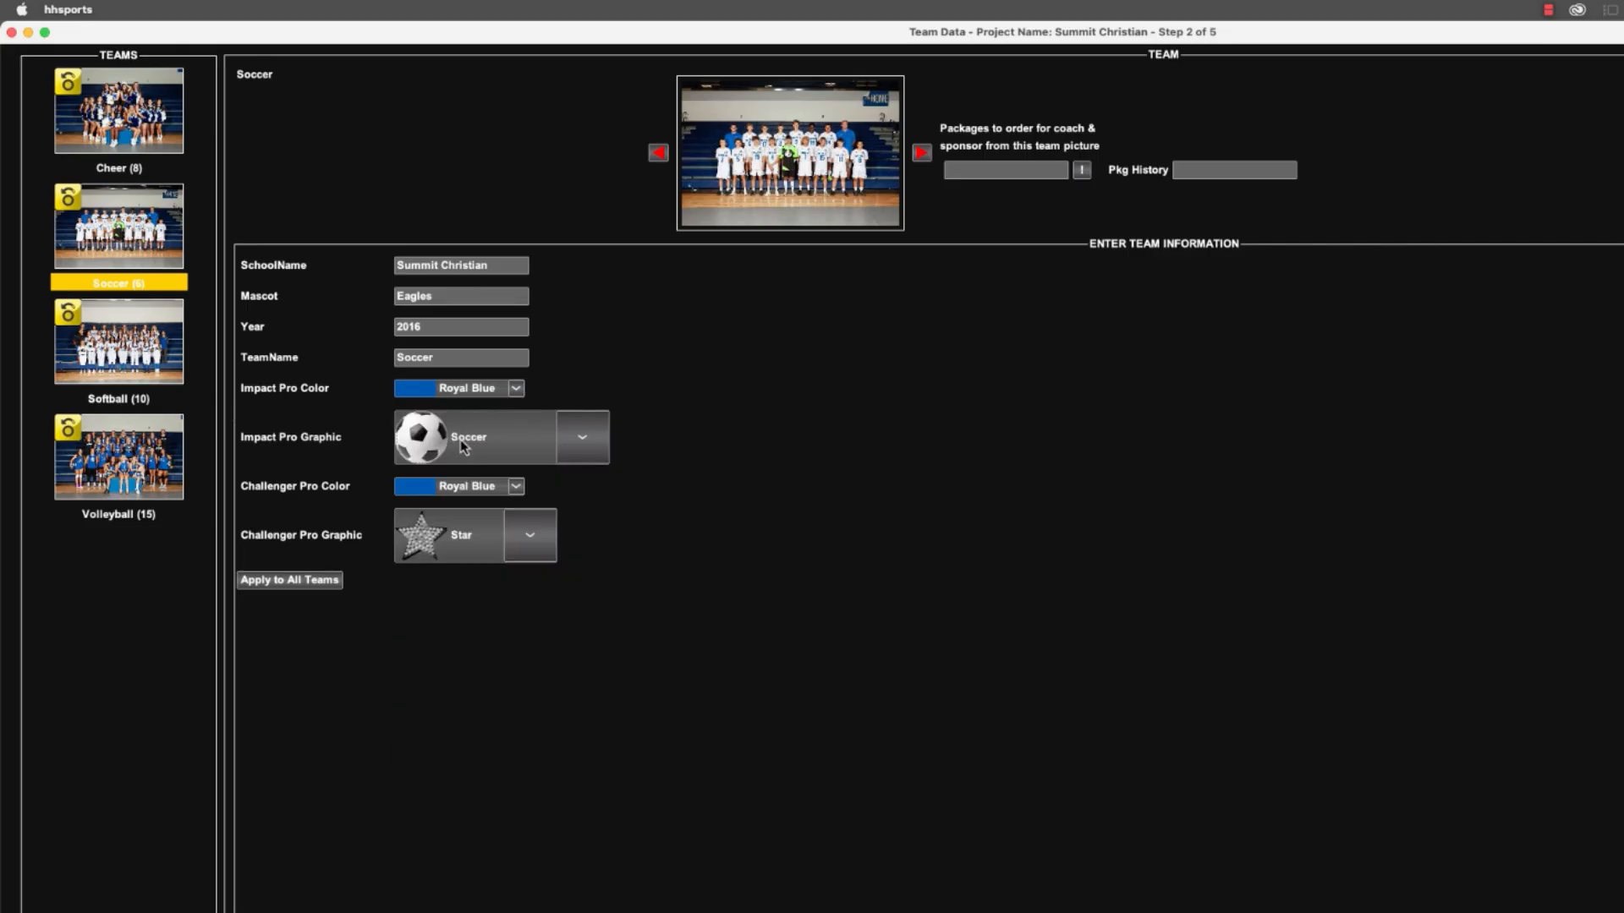
{"action": "left_click", "coordinate": [474, 538]}
{"action": "key", "text": "s"}
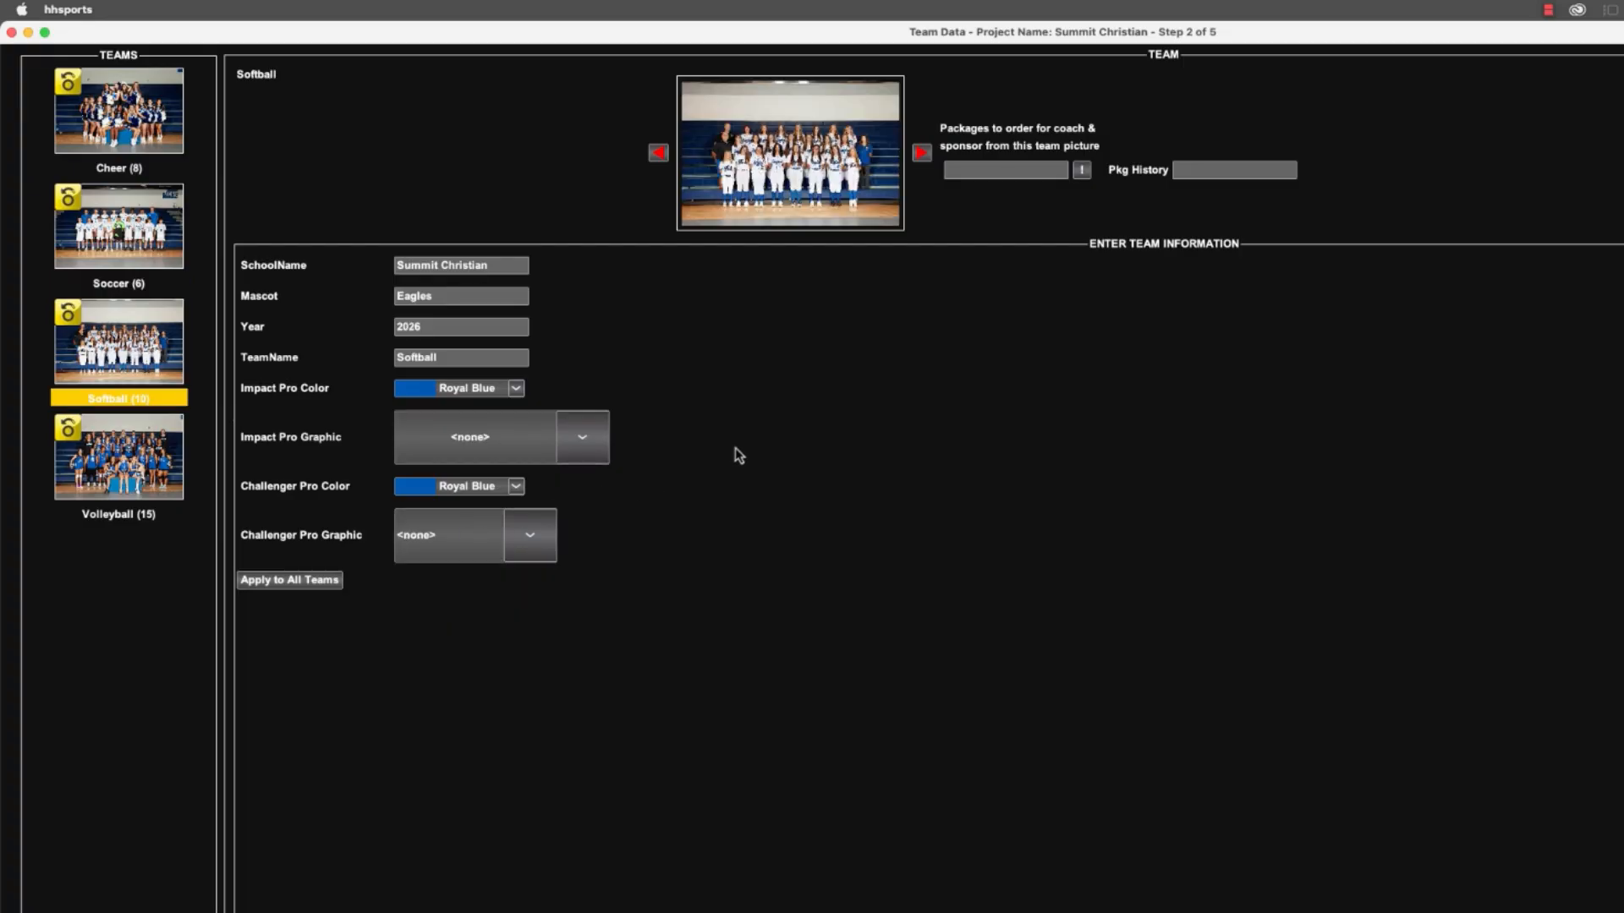
Set the Softball team's Impact Pro graphic to Softball and choose a matching Challenger Pro graphic.
{"action": "left_click", "coordinate": [505, 457]}
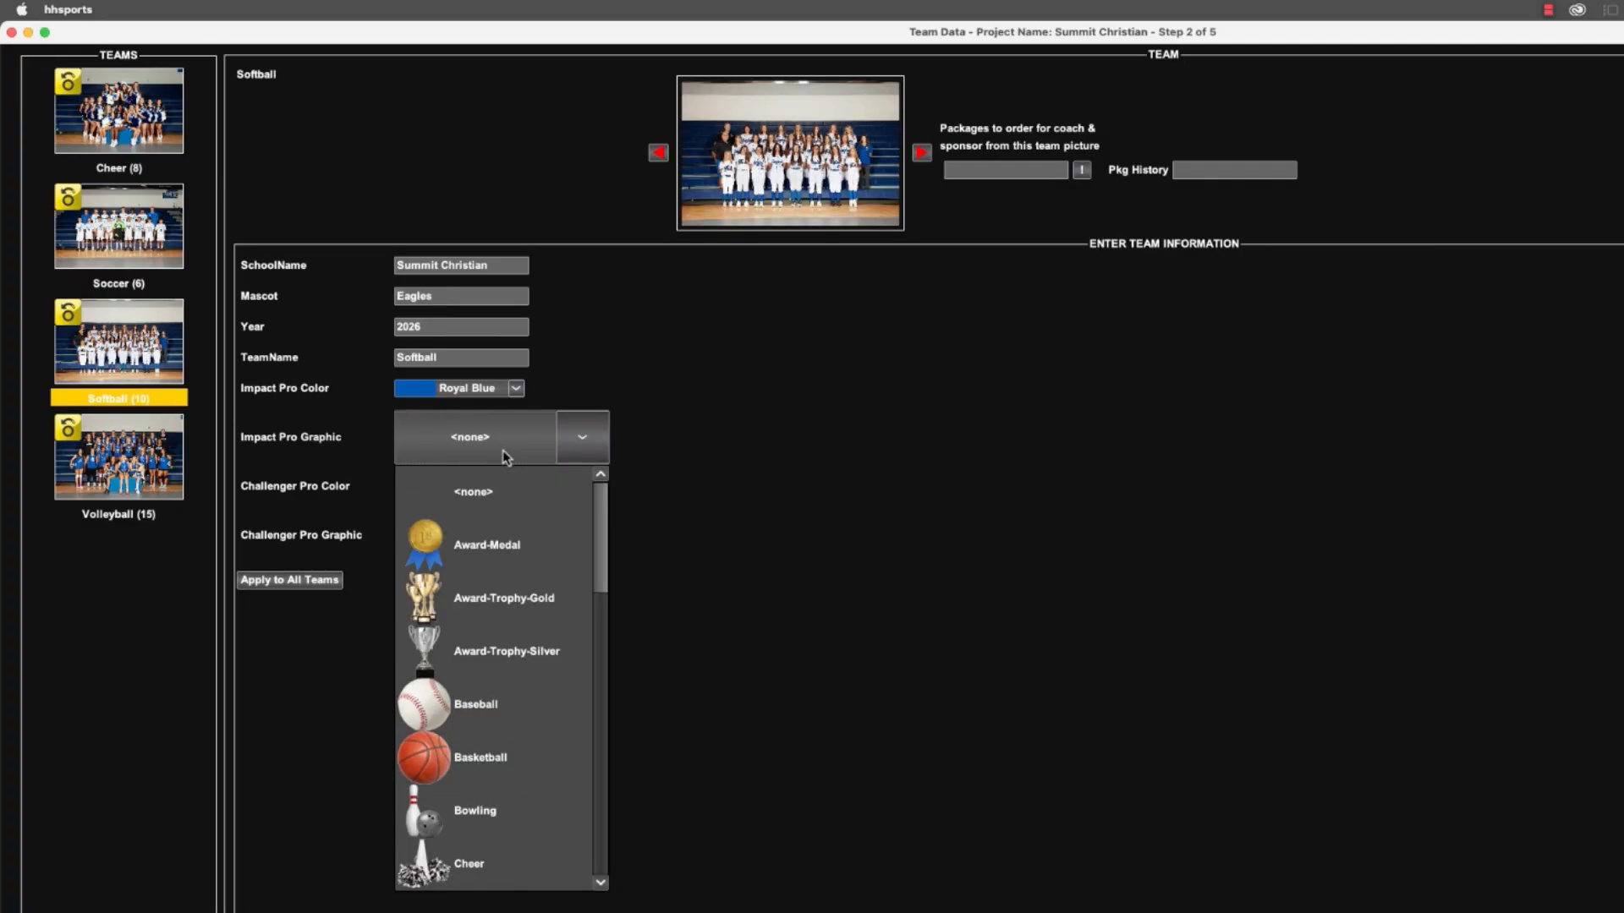
{"action": "key", "text": "s"}
{"action": "key", "text": "s"}
{"action": "key", "text": "s"}
{"action": "key", "text": "Return"}
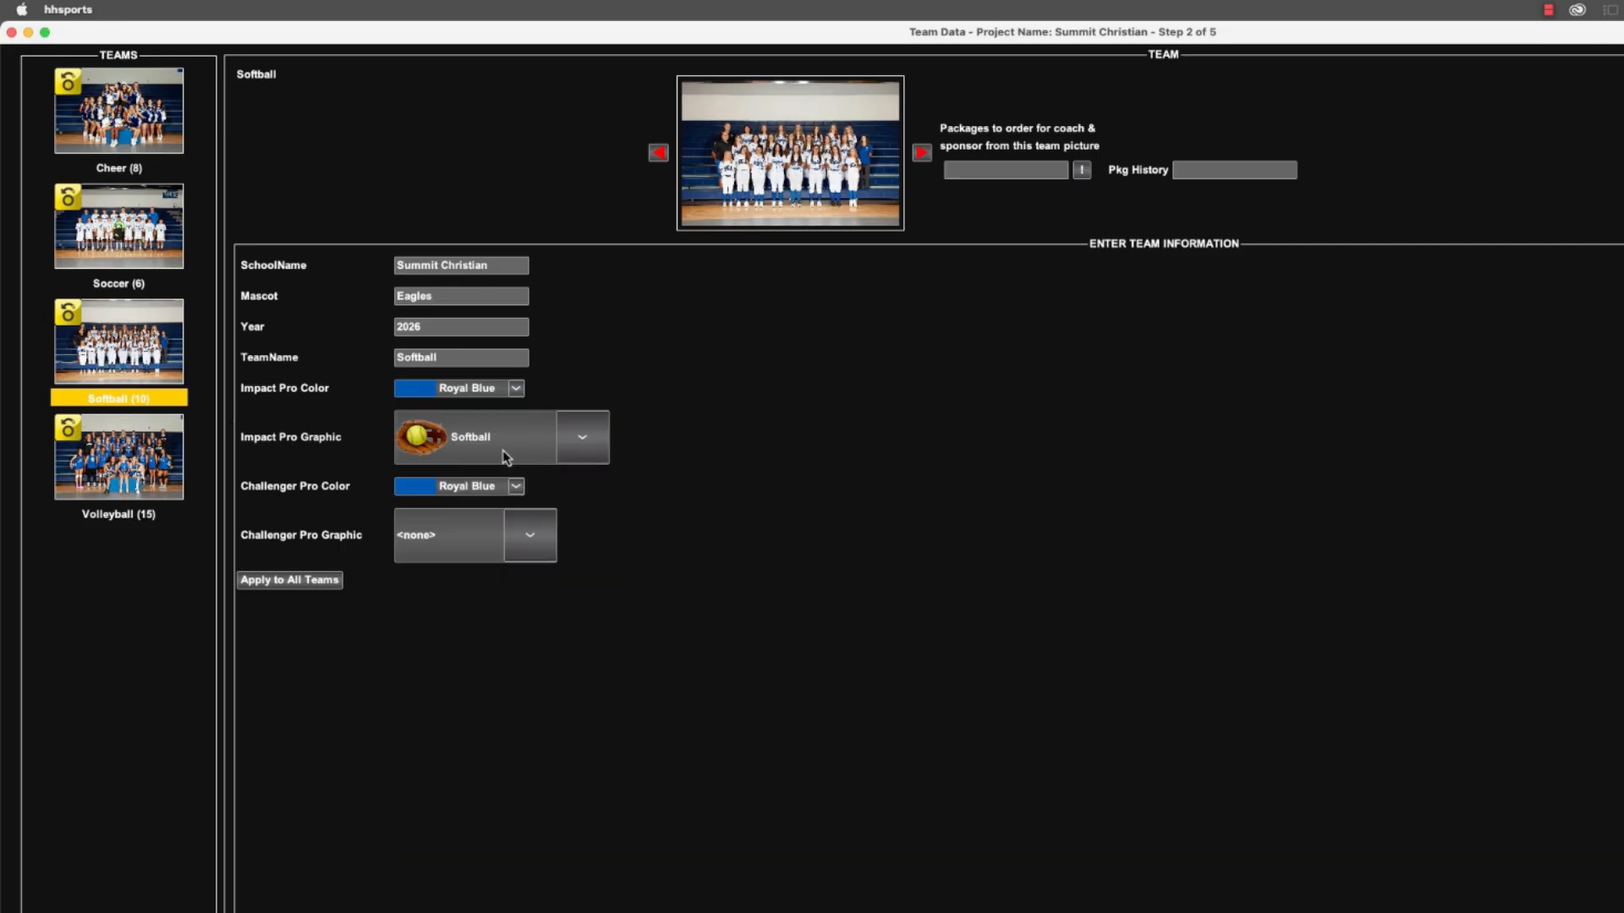
{"action": "left_click", "coordinate": [457, 560]}
{"action": "key", "text": "s"}
{"action": "key", "text": "s"}
{"action": "key", "text": "Return"}
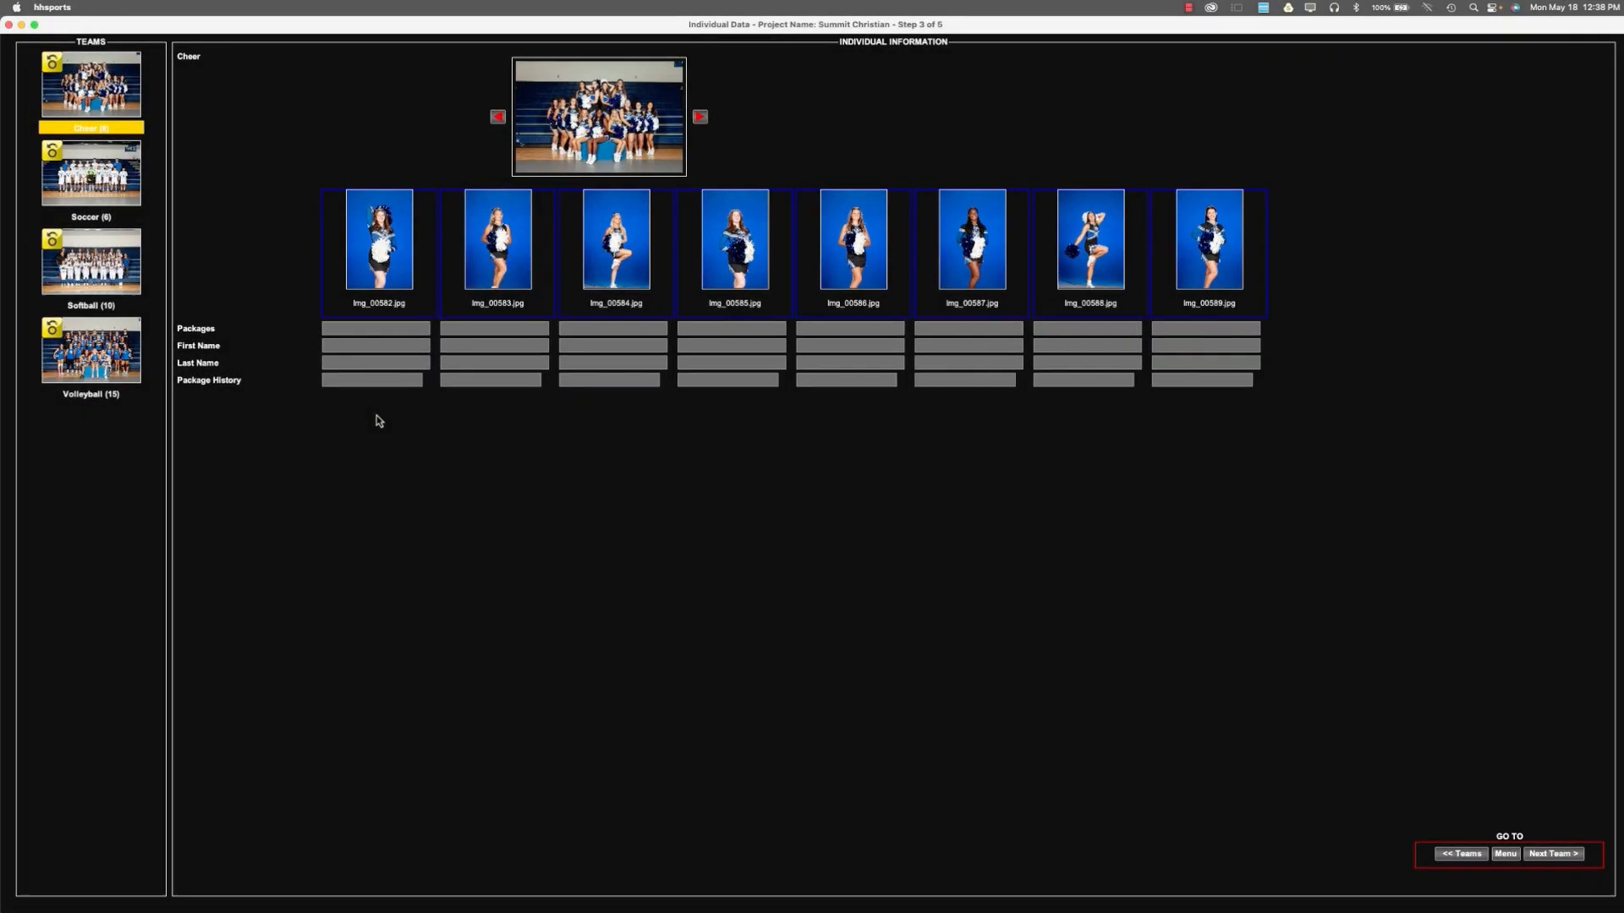
Enter the package codes and first and last names for the eight Cheer individuals, using AJ, B, CJJ, J, C, CJ, AD and JB.
{"action": "type", "text": "Aj"}
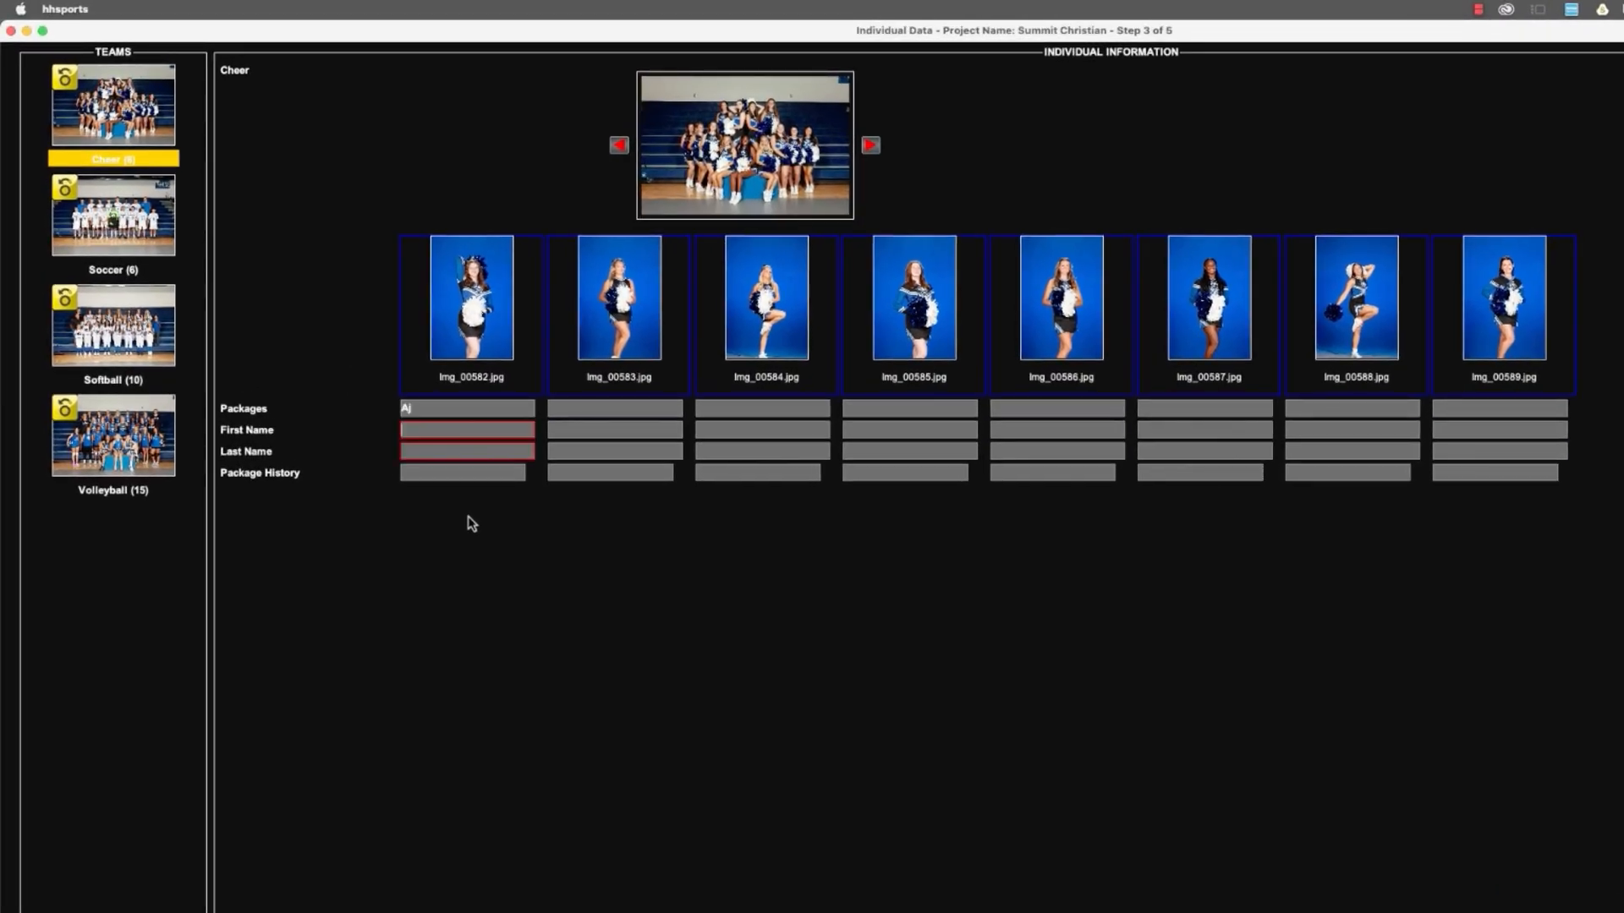
{"action": "key", "text": "Tab"}
{"action": "key", "text": "Tab"}
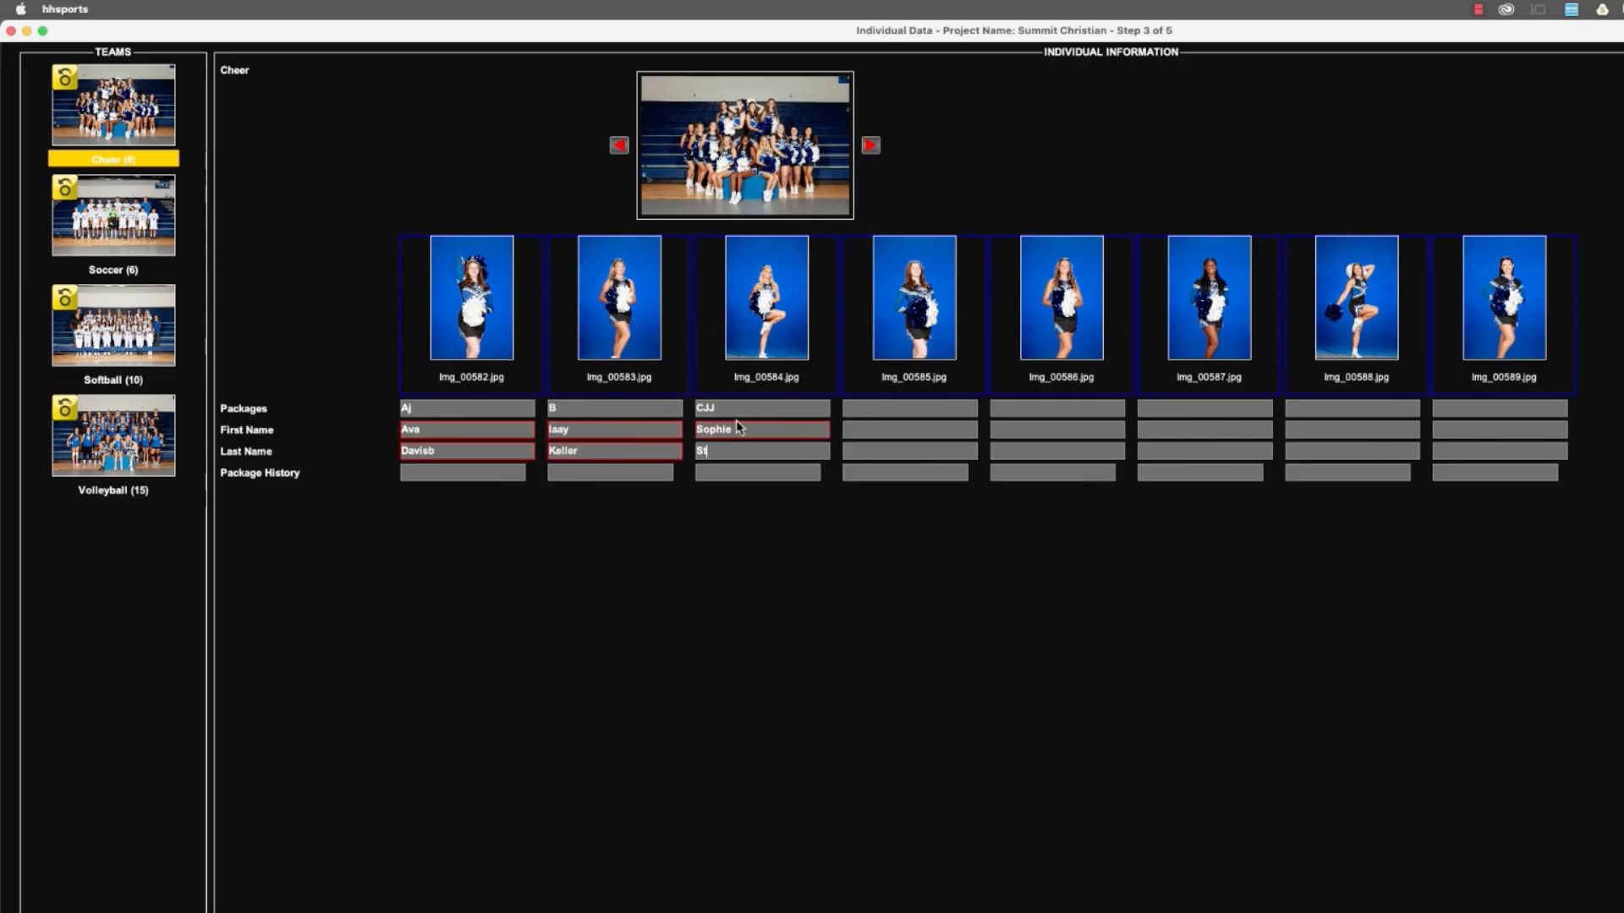
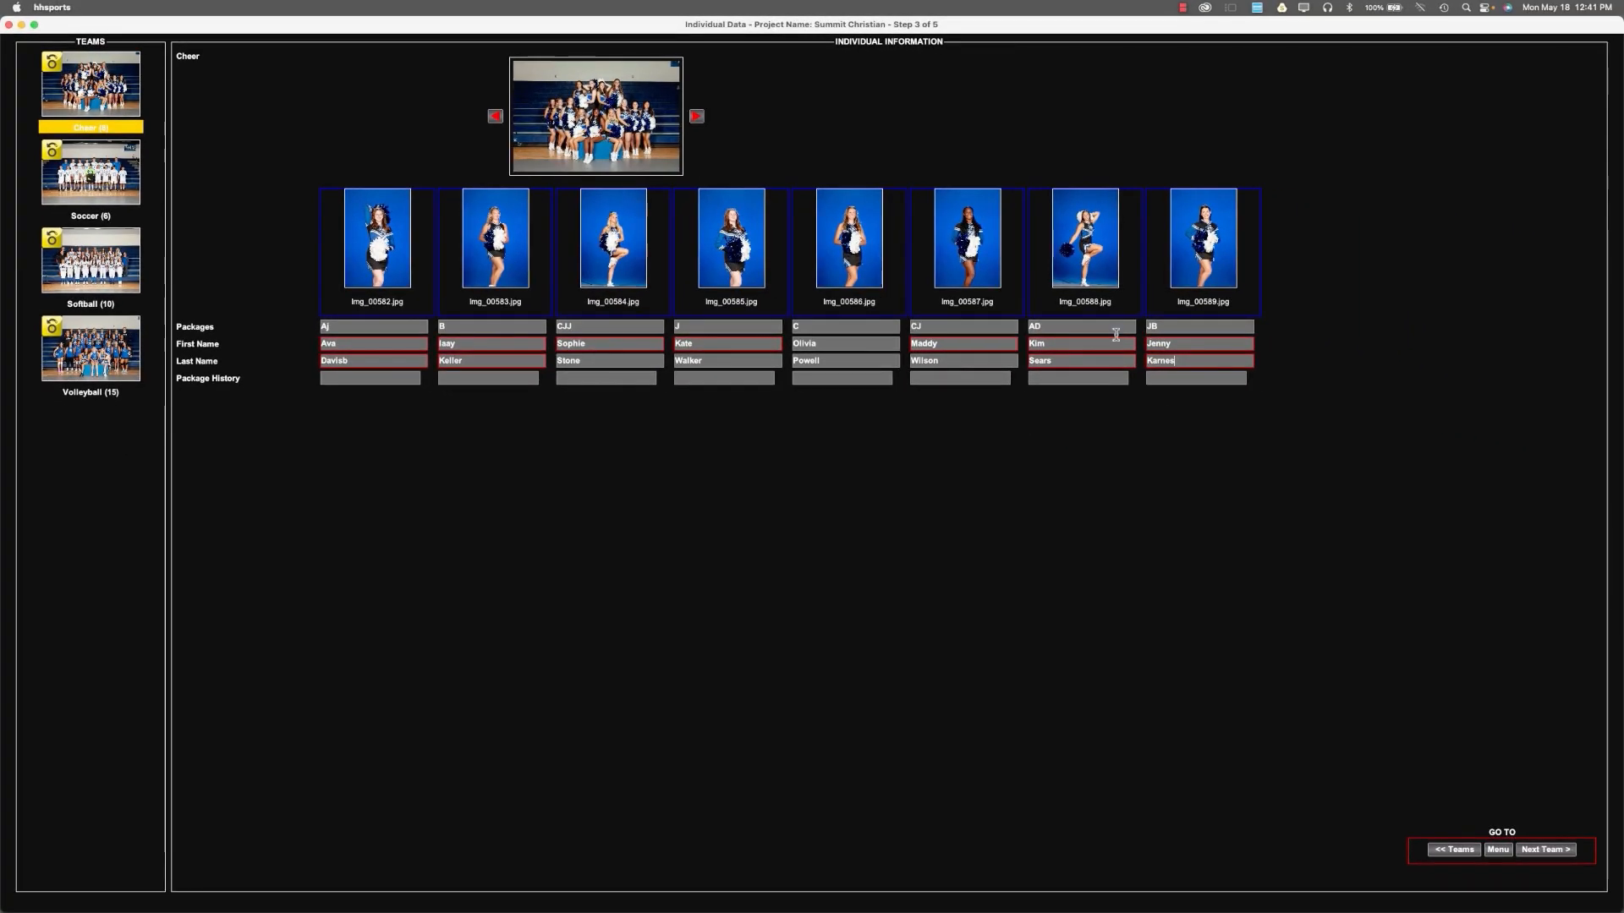
Fill in the Soccer players' package codes C, CJ, J, JJ, DJ and J with their first and last names.
{"action": "left_click", "coordinate": [1544, 850]}
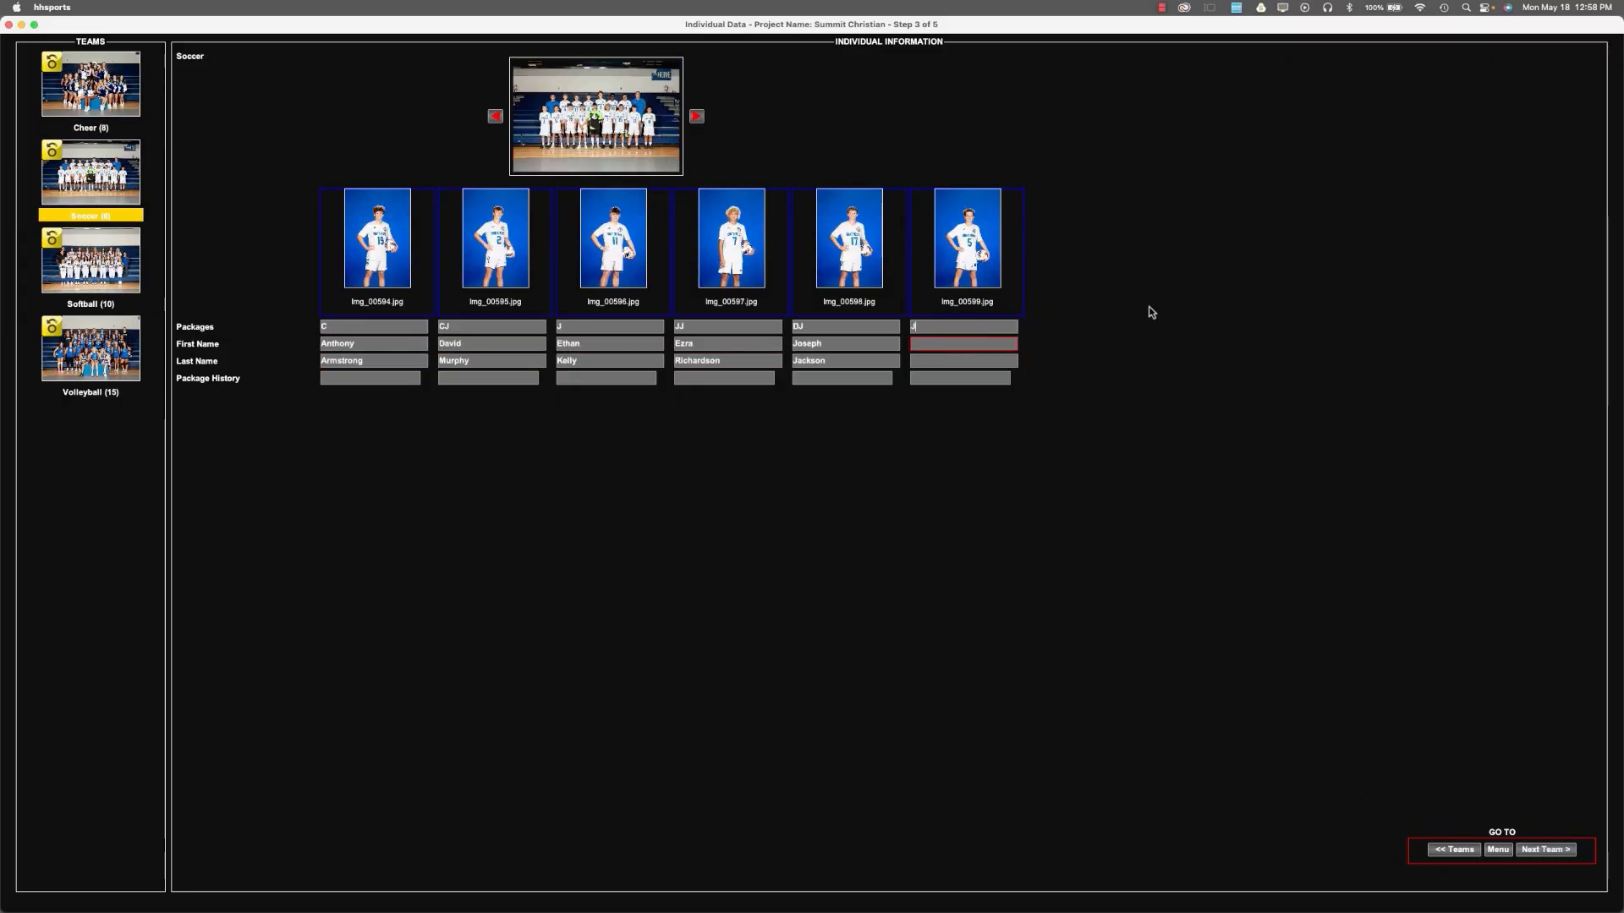
{"action": "key", "text": "Tab"}
{"action": "key", "text": "Tab"}
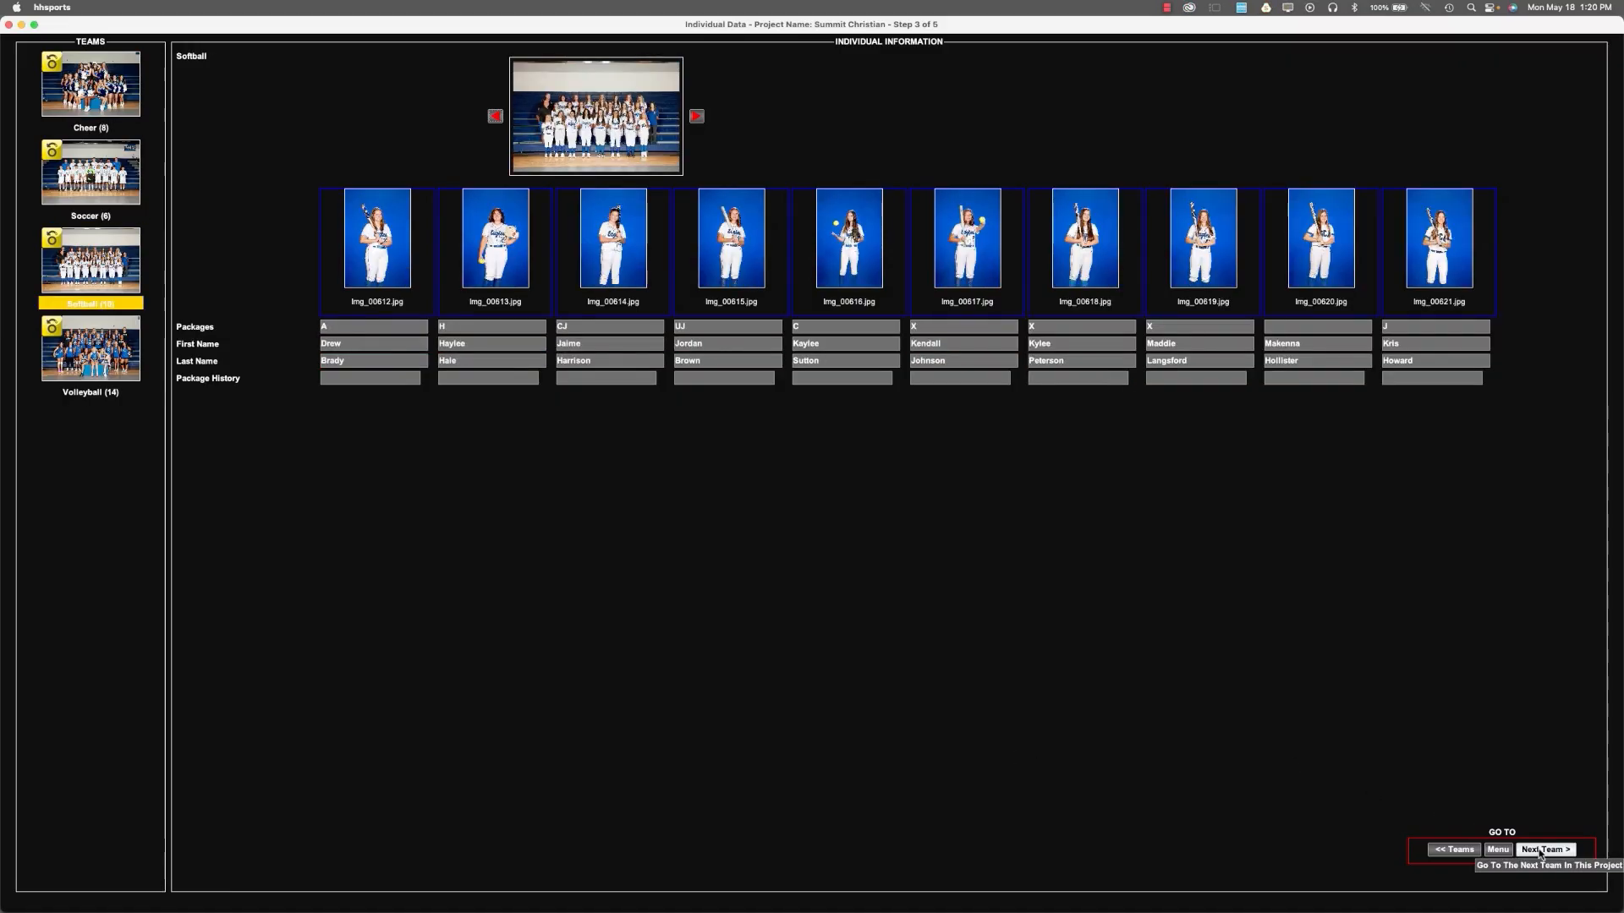
{"action": "left_click", "coordinate": [1546, 849]}
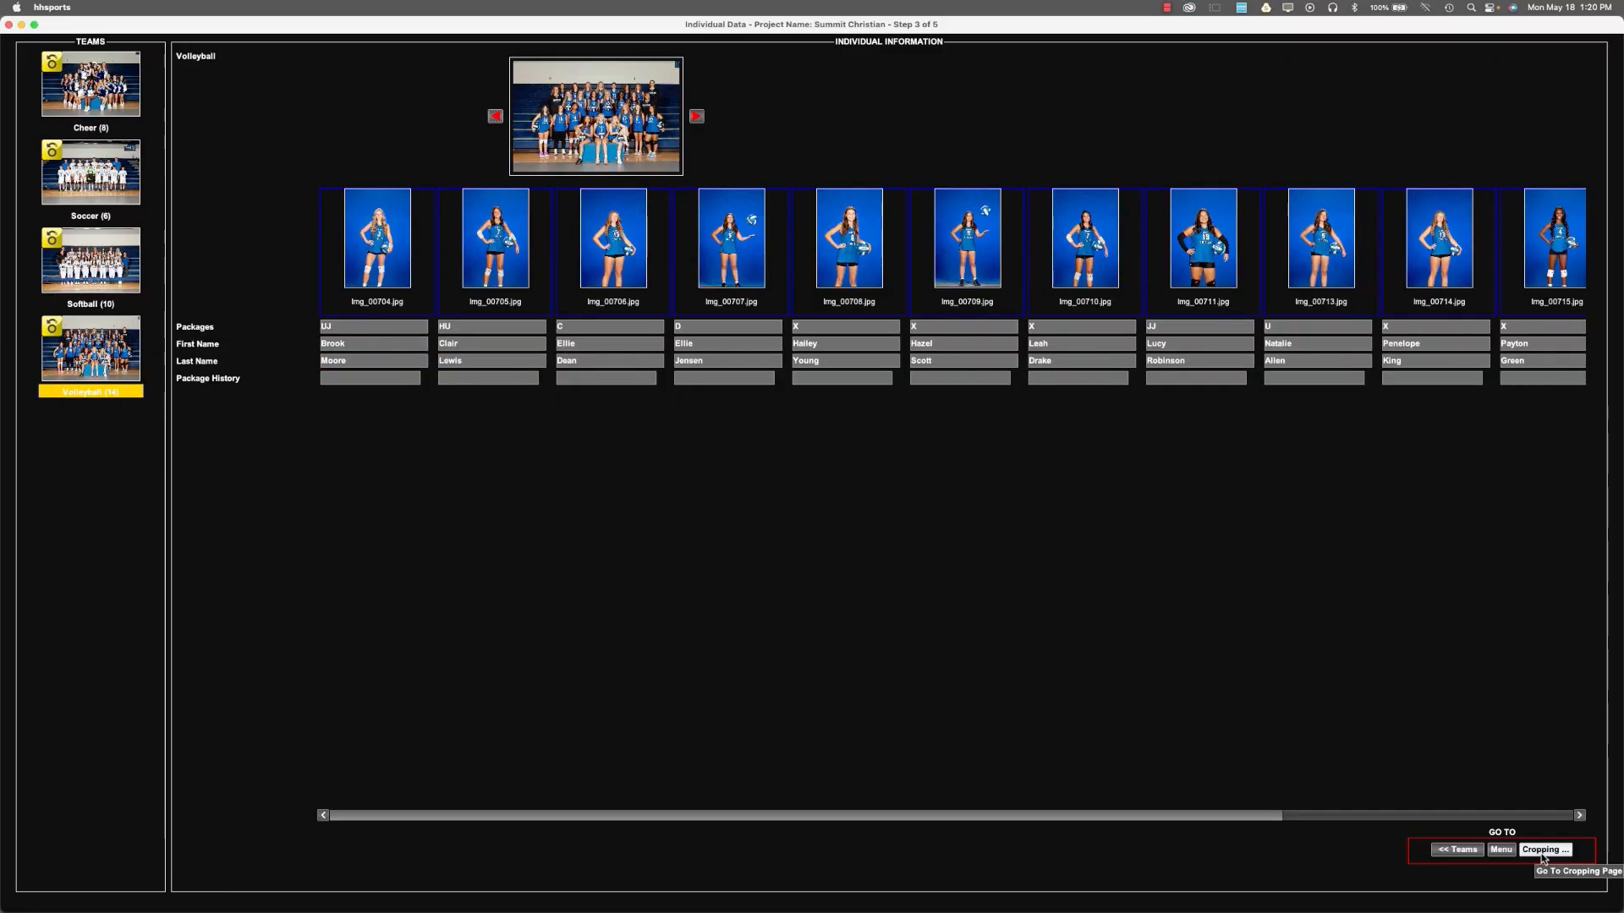
Enlarge and reposition the first cheerleader's photo on the cropping page and apply that 5x7 Vertical crop to all remaining images.
{"action": "left_click", "coordinate": [1542, 852]}
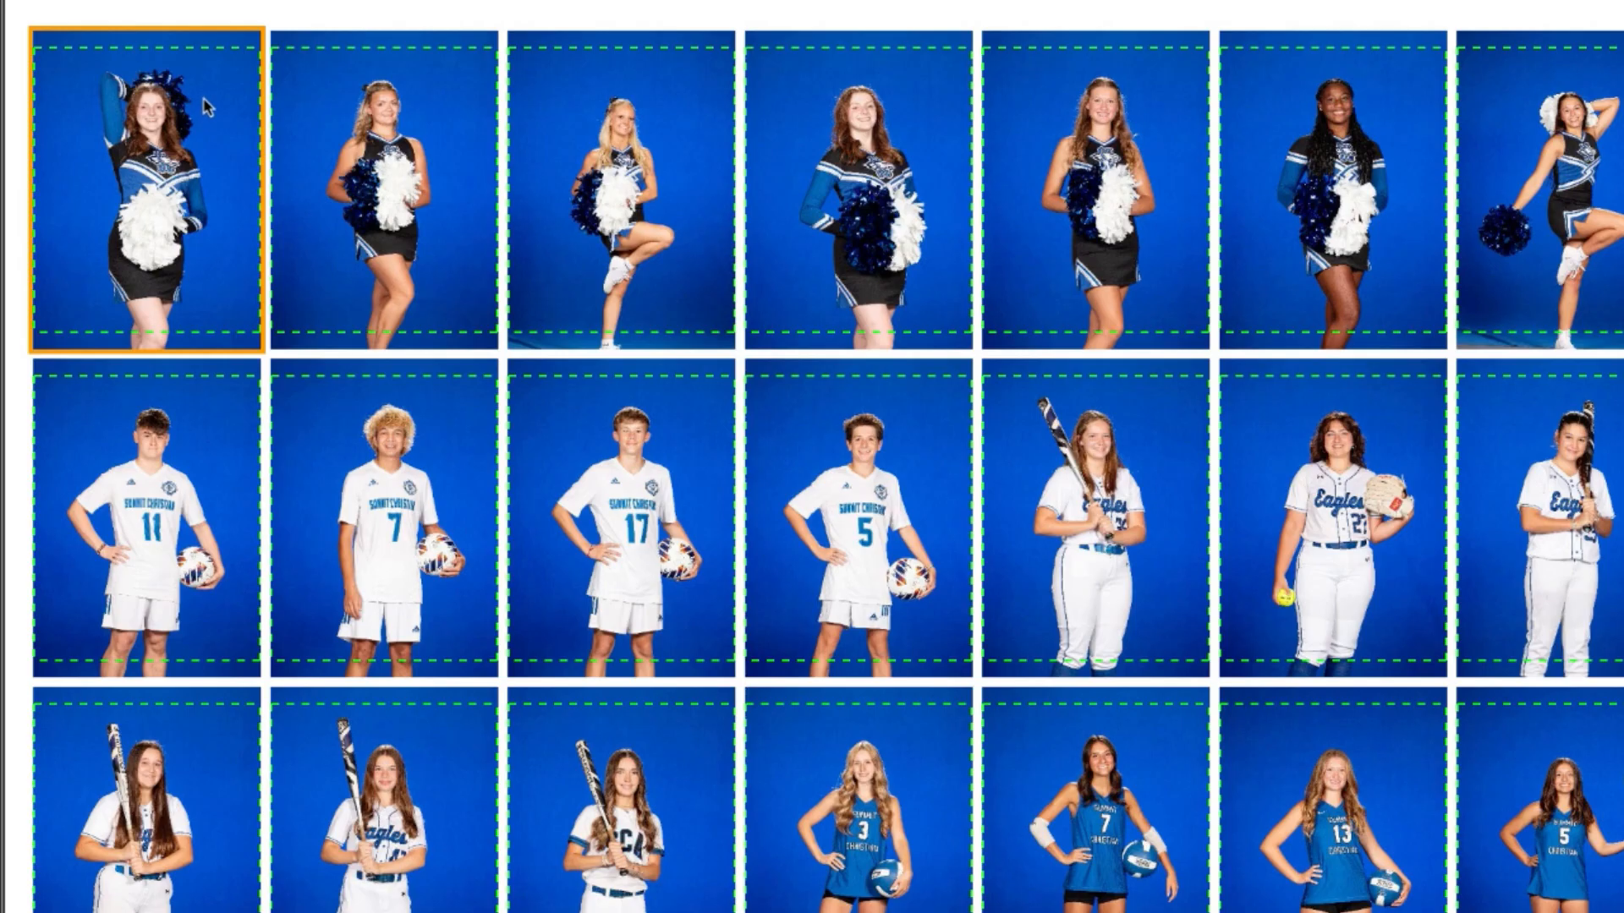
{"action": "scroll", "coordinate": [202, 105], "scroll_direction": "up", "scroll_amount": 2}
{"action": "left_click_drag", "start_coordinate": [224, 195], "coordinate": [212, 204]}
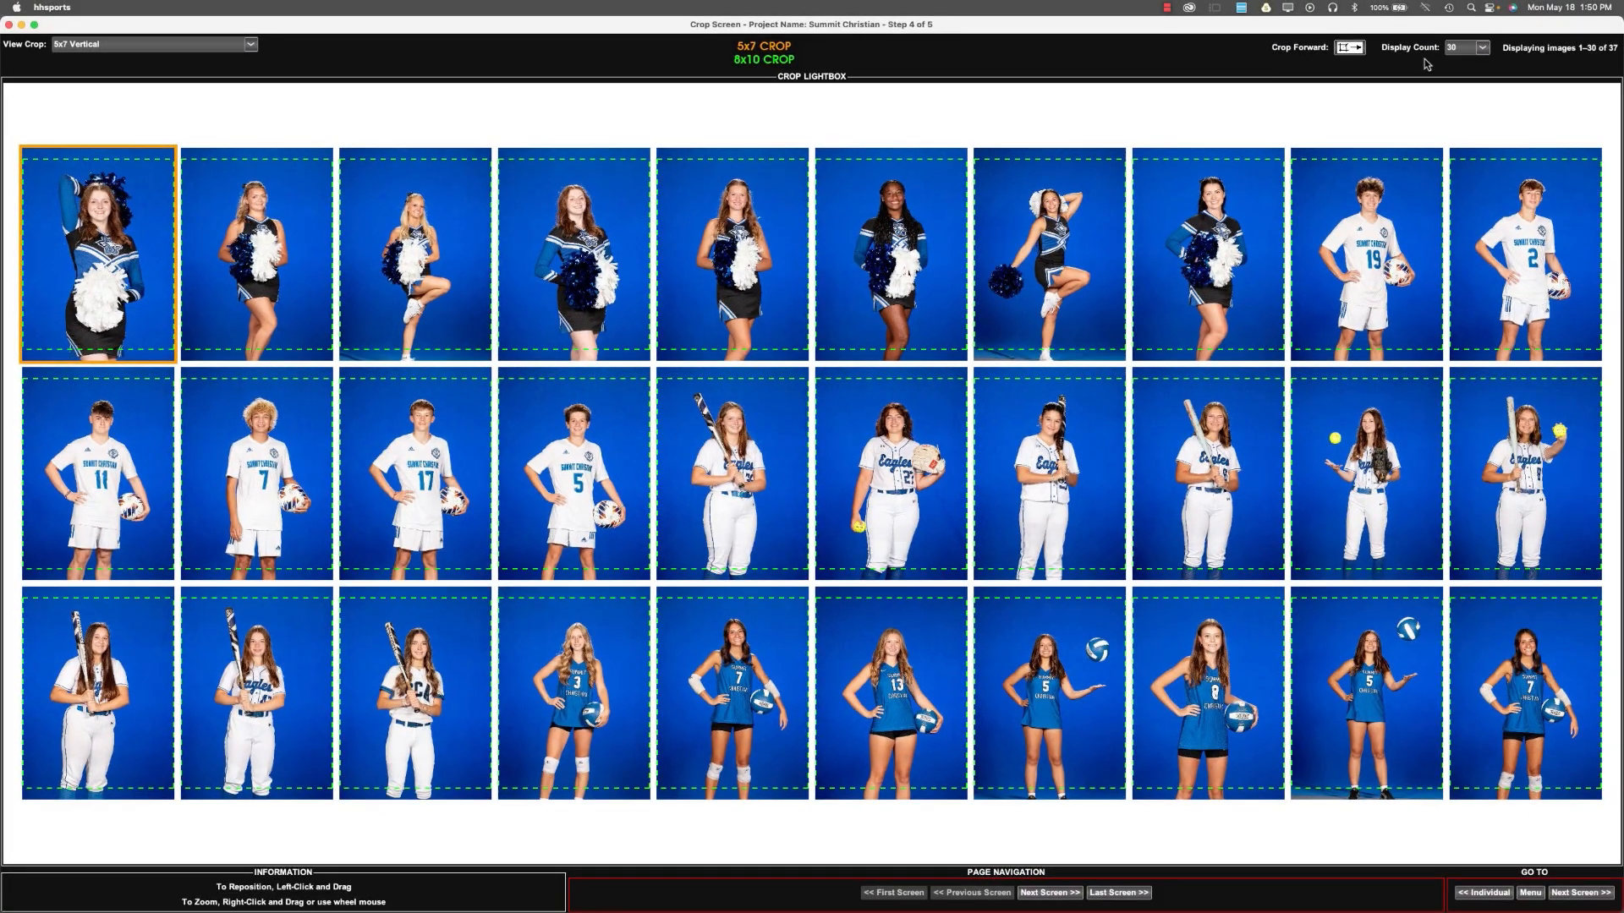
{"action": "left_click", "coordinate": [1351, 48]}
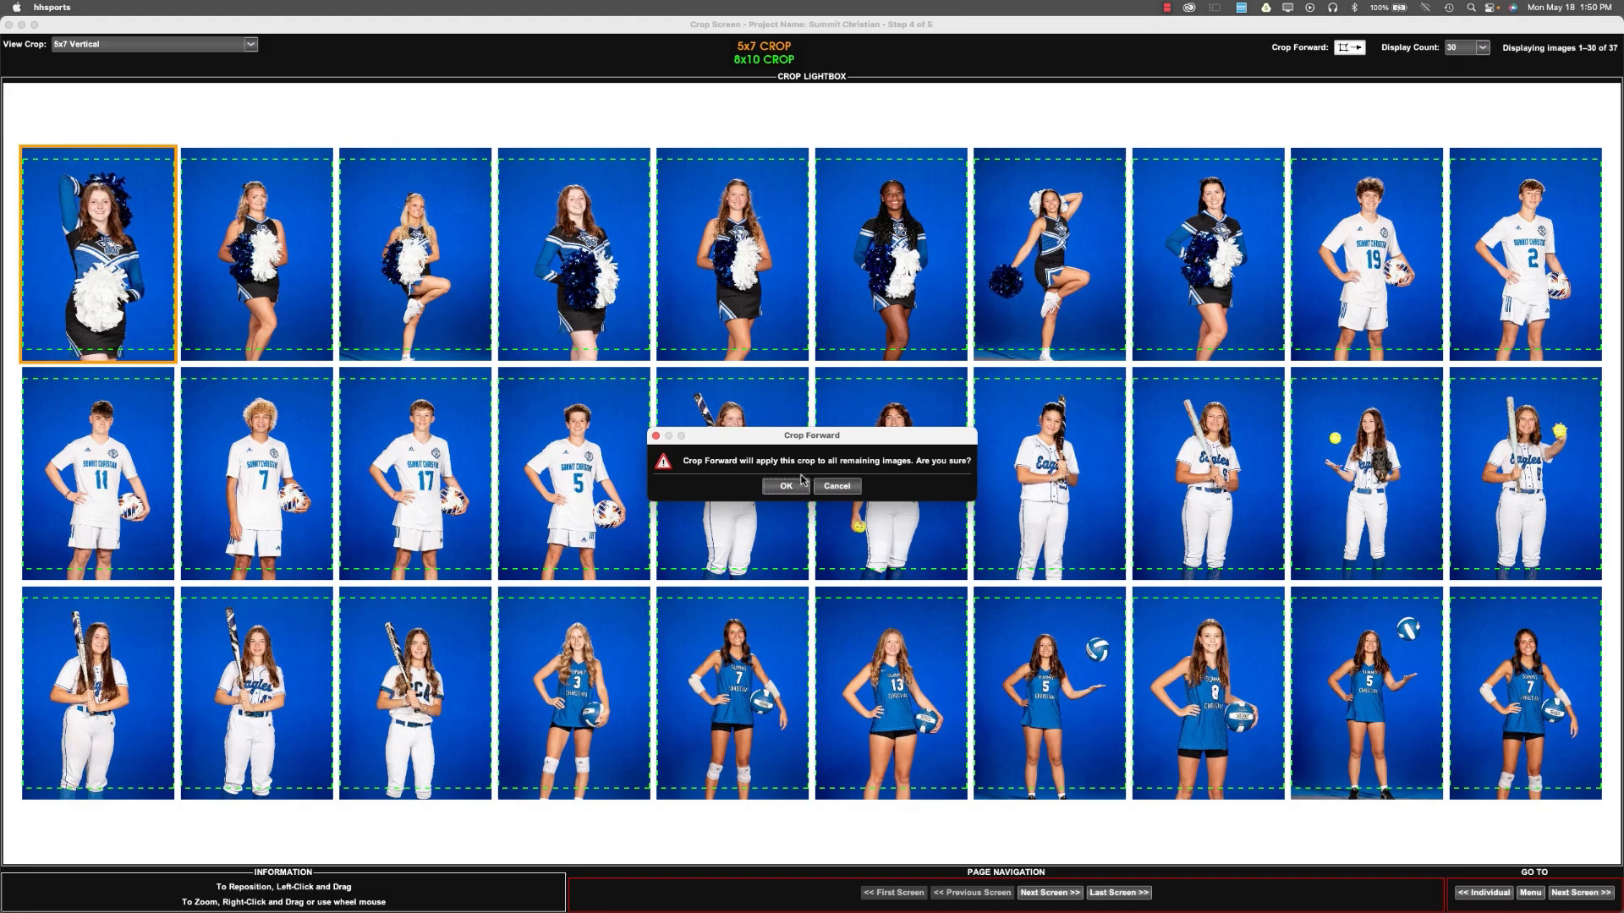
{"action": "left_click", "coordinate": [799, 485]}
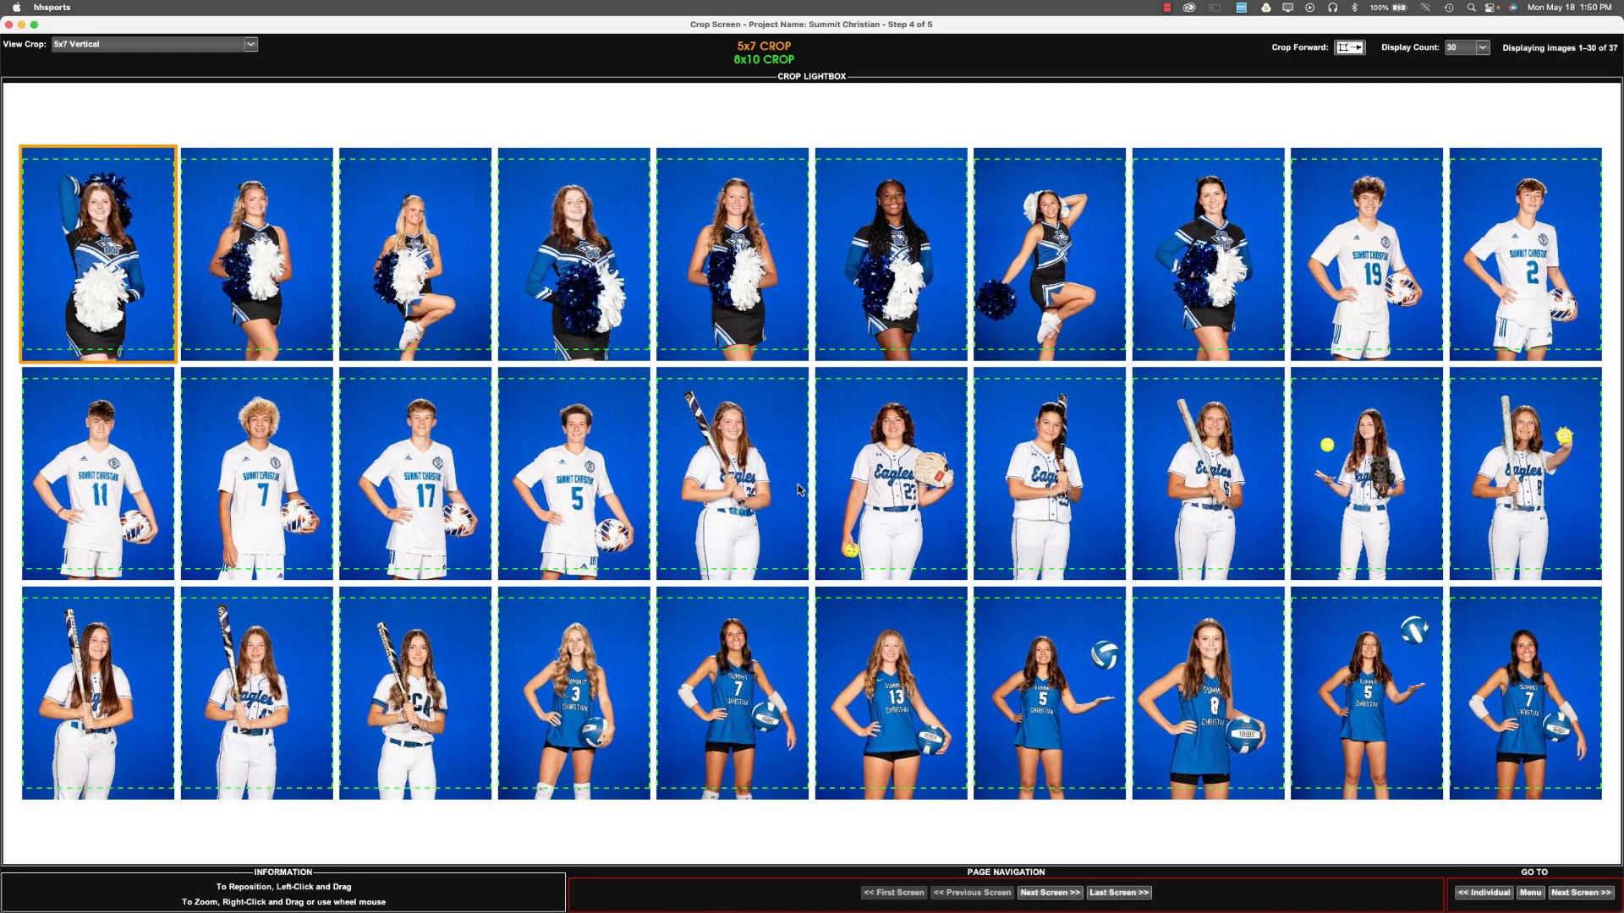
Fine-tune the 5x7 Vertical crops of the third, fourth, sixth and seventh cheerleader photos.
{"action": "left_click", "coordinate": [442, 244]}
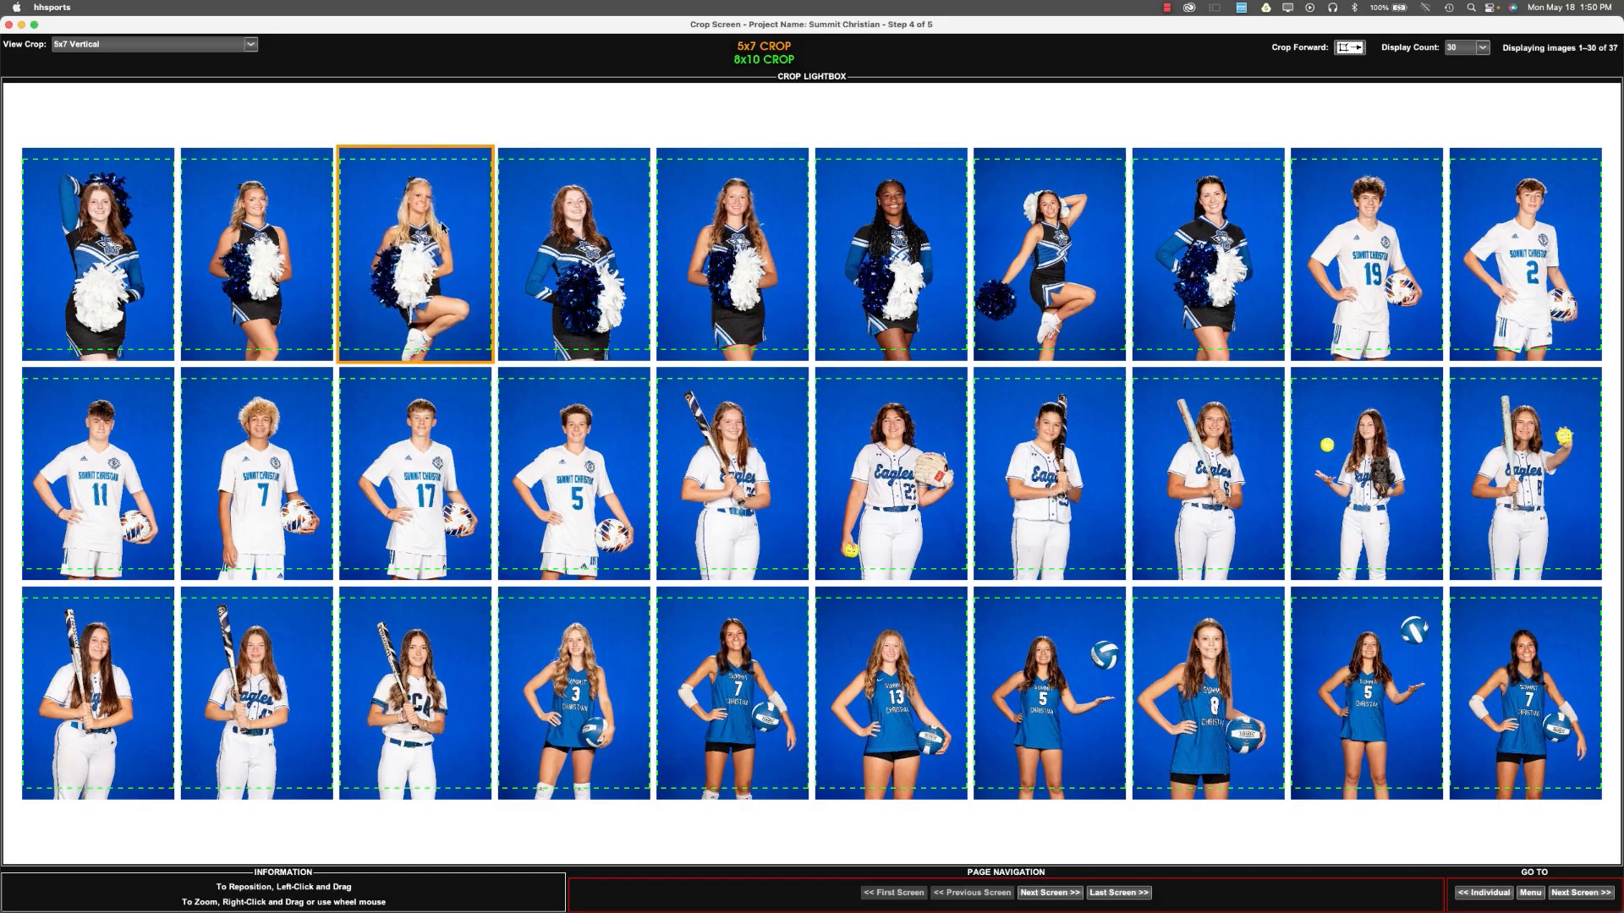
{"action": "left_click", "coordinate": [579, 252]}
{"action": "left_click", "coordinate": [864, 251]}
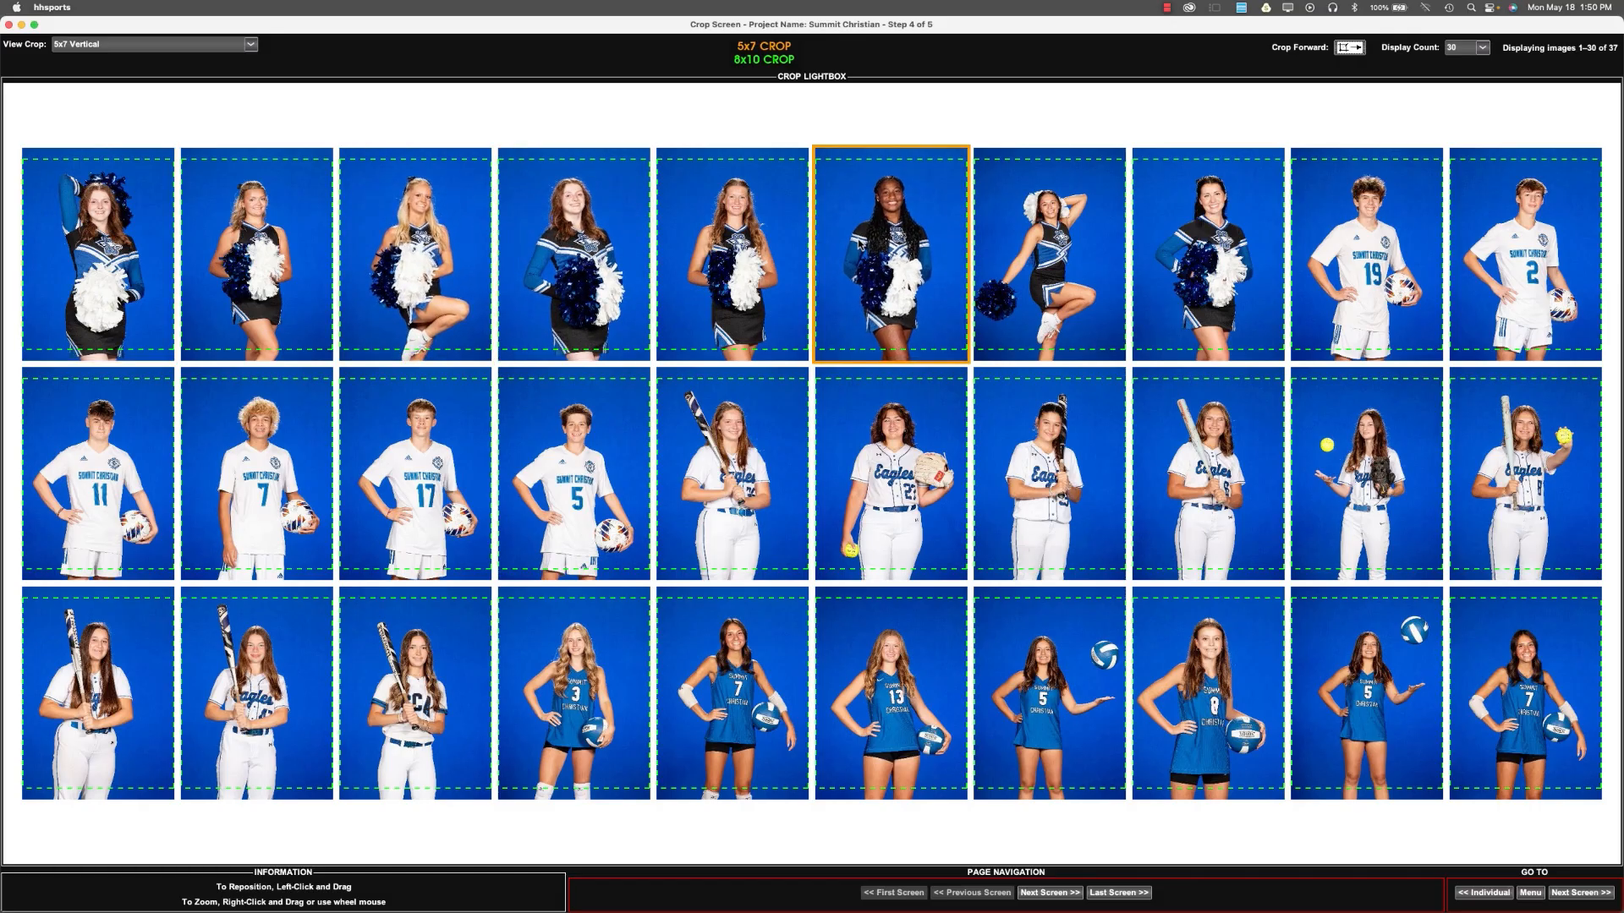
{"action": "left_click", "coordinate": [1061, 264]}
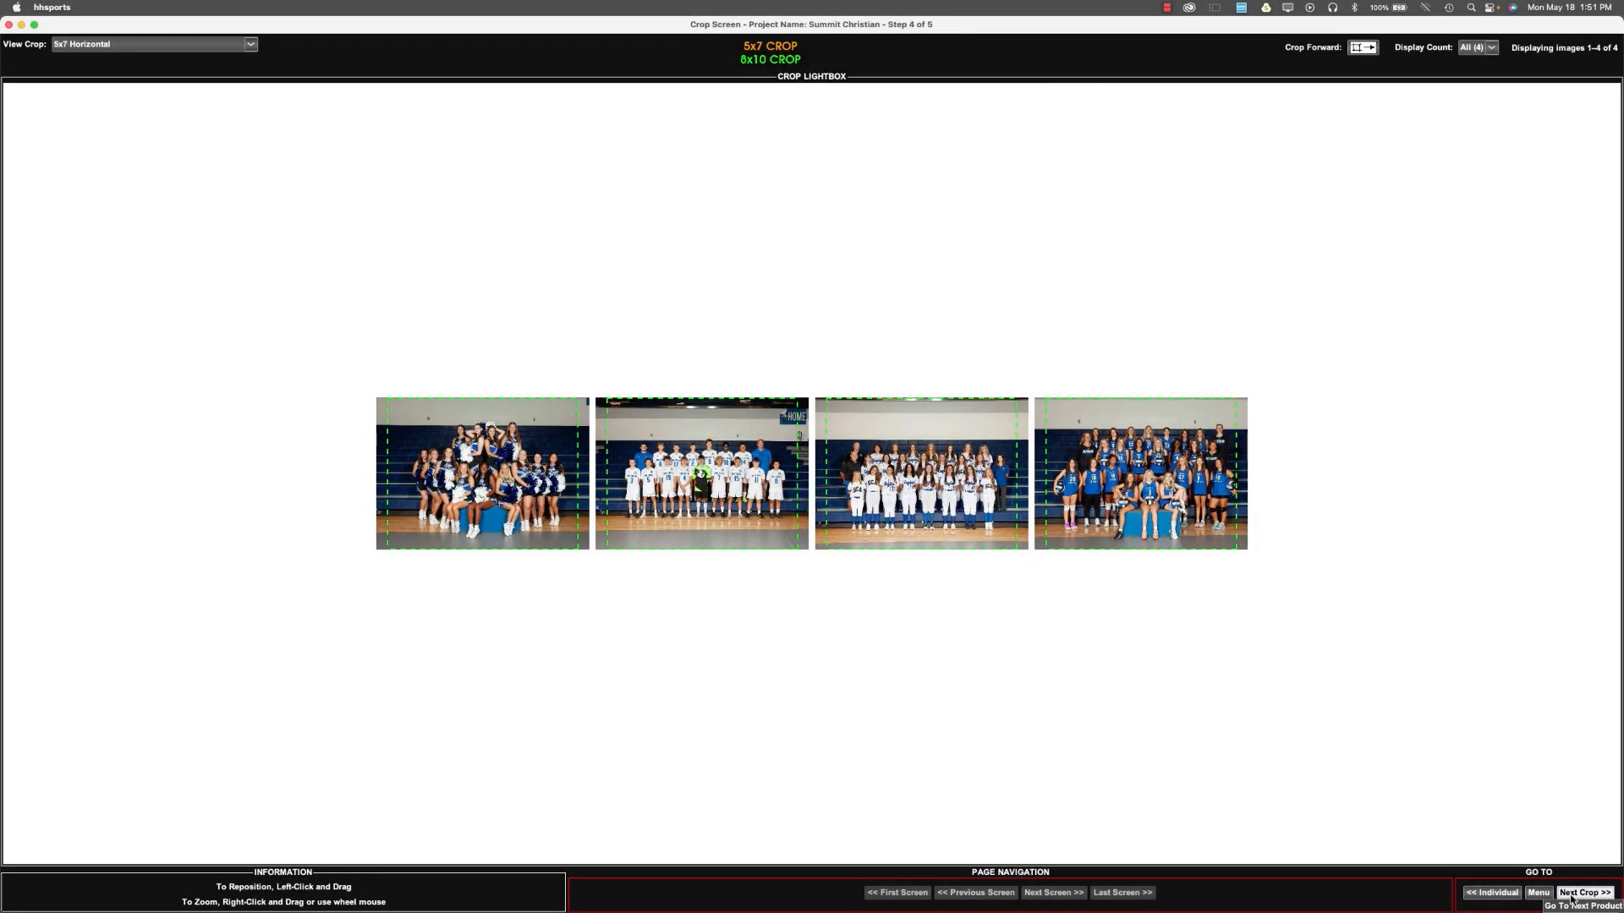
Enlarge and center the team photos in the 5x7 Horizontal crop, and continue to the next crop.
{"action": "scroll", "coordinate": [516, 506], "scroll_direction": "up", "scroll_amount": 3}
{"action": "left_click_drag", "start_coordinate": [516, 507], "coordinate": [508, 497]}
{"action": "left_click_drag", "start_coordinate": [507, 501], "coordinate": [509, 506]}
{"action": "scroll", "coordinate": [509, 506], "scroll_direction": "down", "scroll_amount": 1}
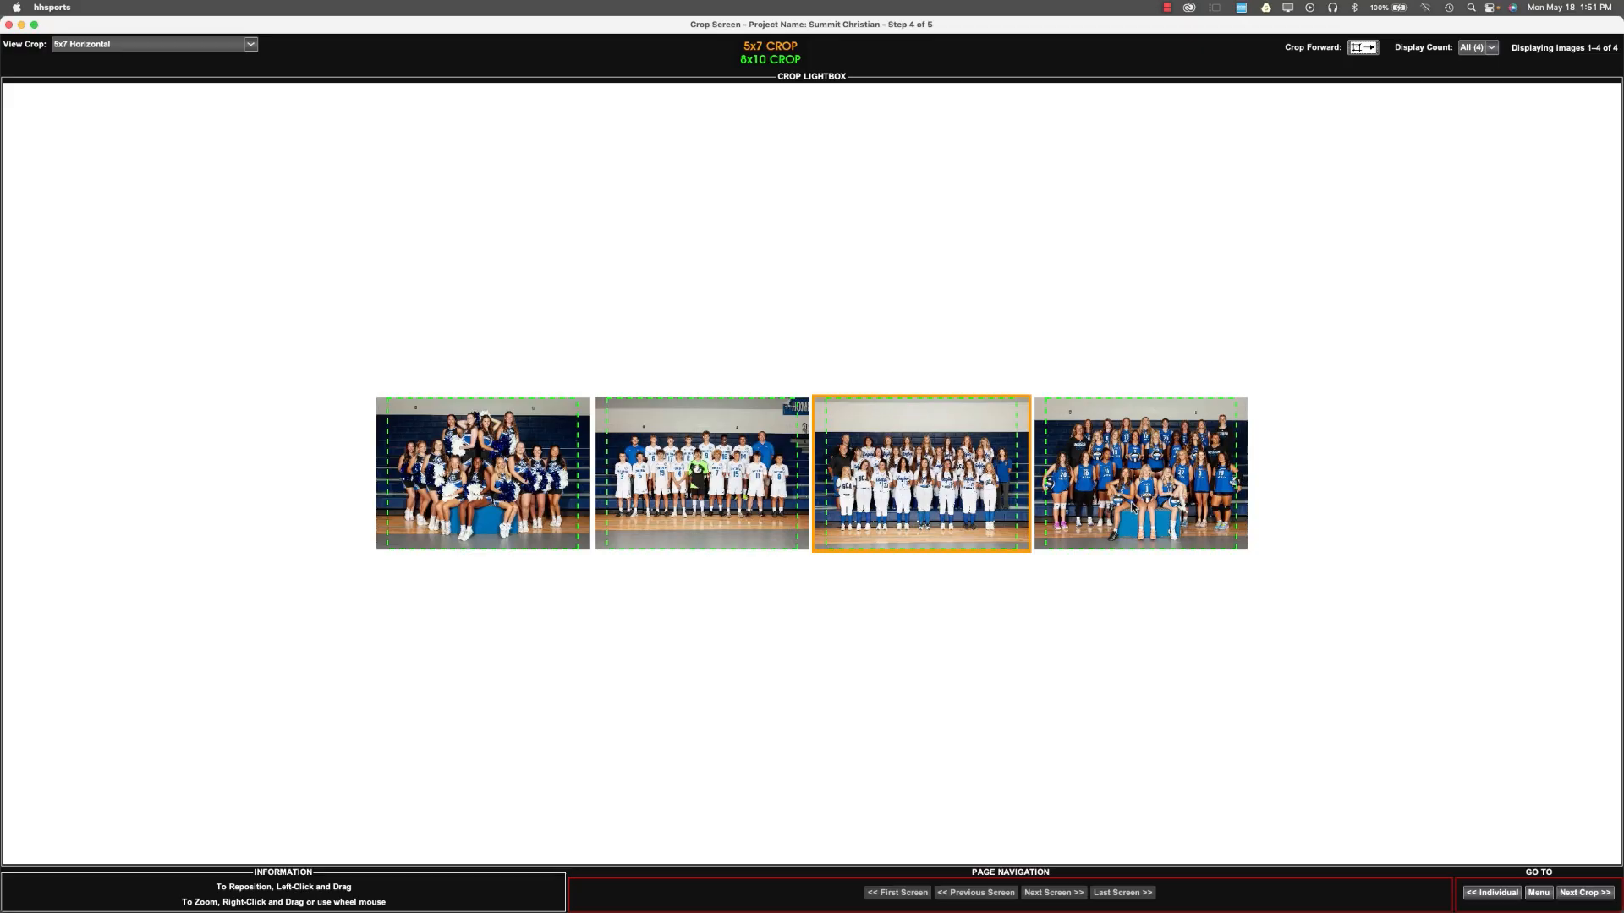
{"action": "left_click", "coordinate": [1578, 895]}
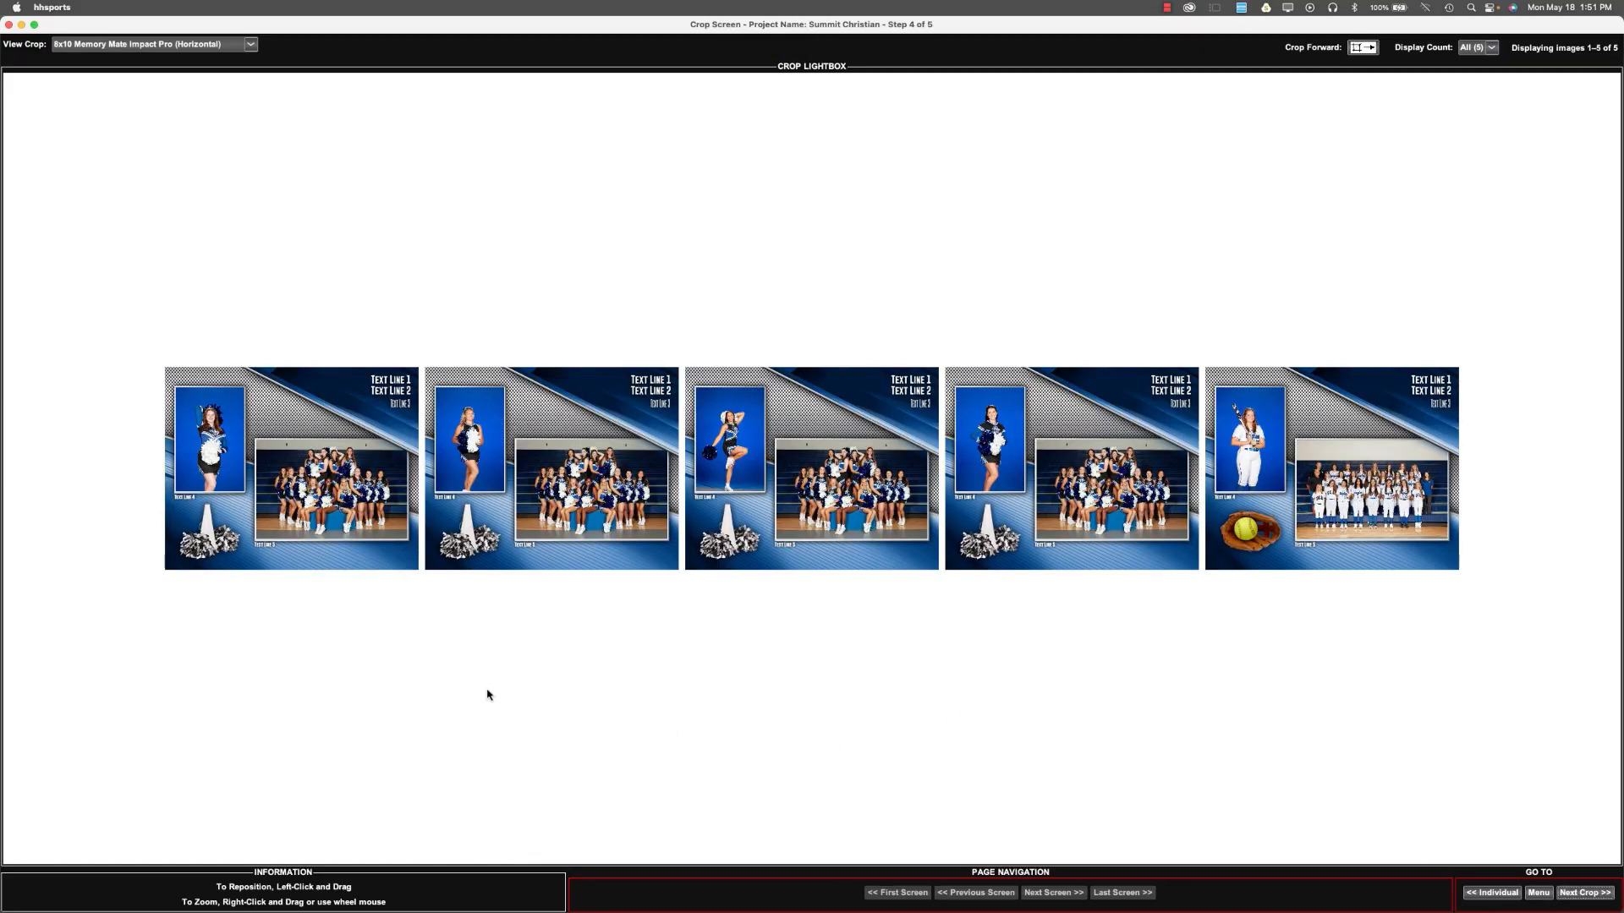
Enlarge and reposition the first cheerleader in the 8x10 Memory Mate Impact Pro (Horizontal), crop forward to all remaining images and refine the second.
{"action": "scroll", "coordinate": [212, 457], "scroll_direction": "up", "scroll_amount": 4}
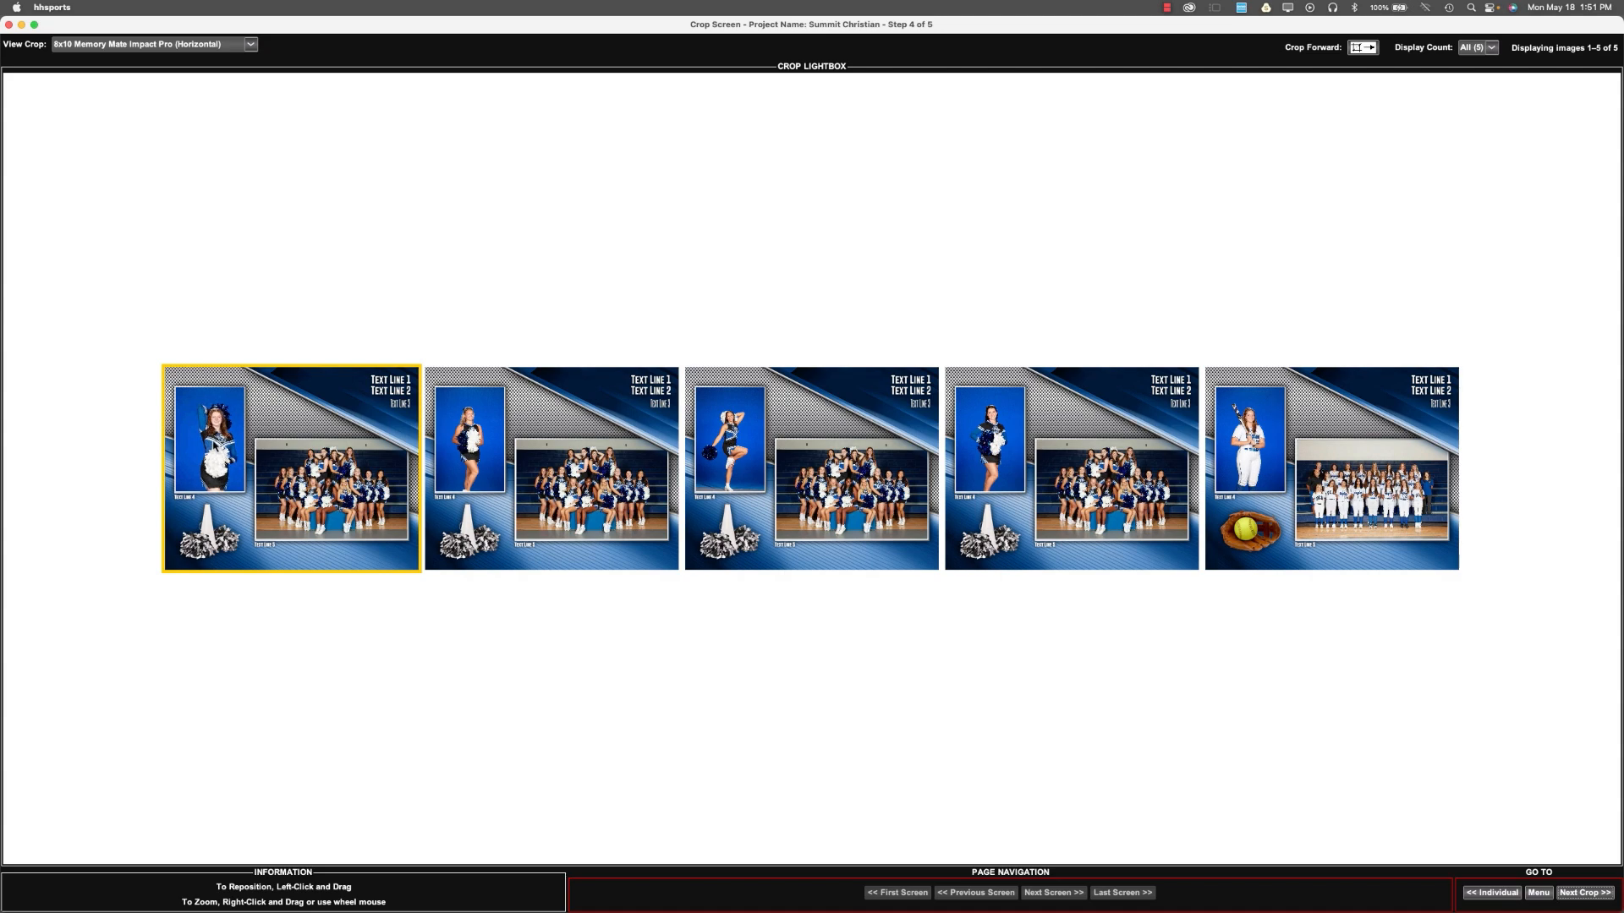
{"action": "scroll", "coordinate": [208, 457], "scroll_direction": "up", "scroll_amount": 2}
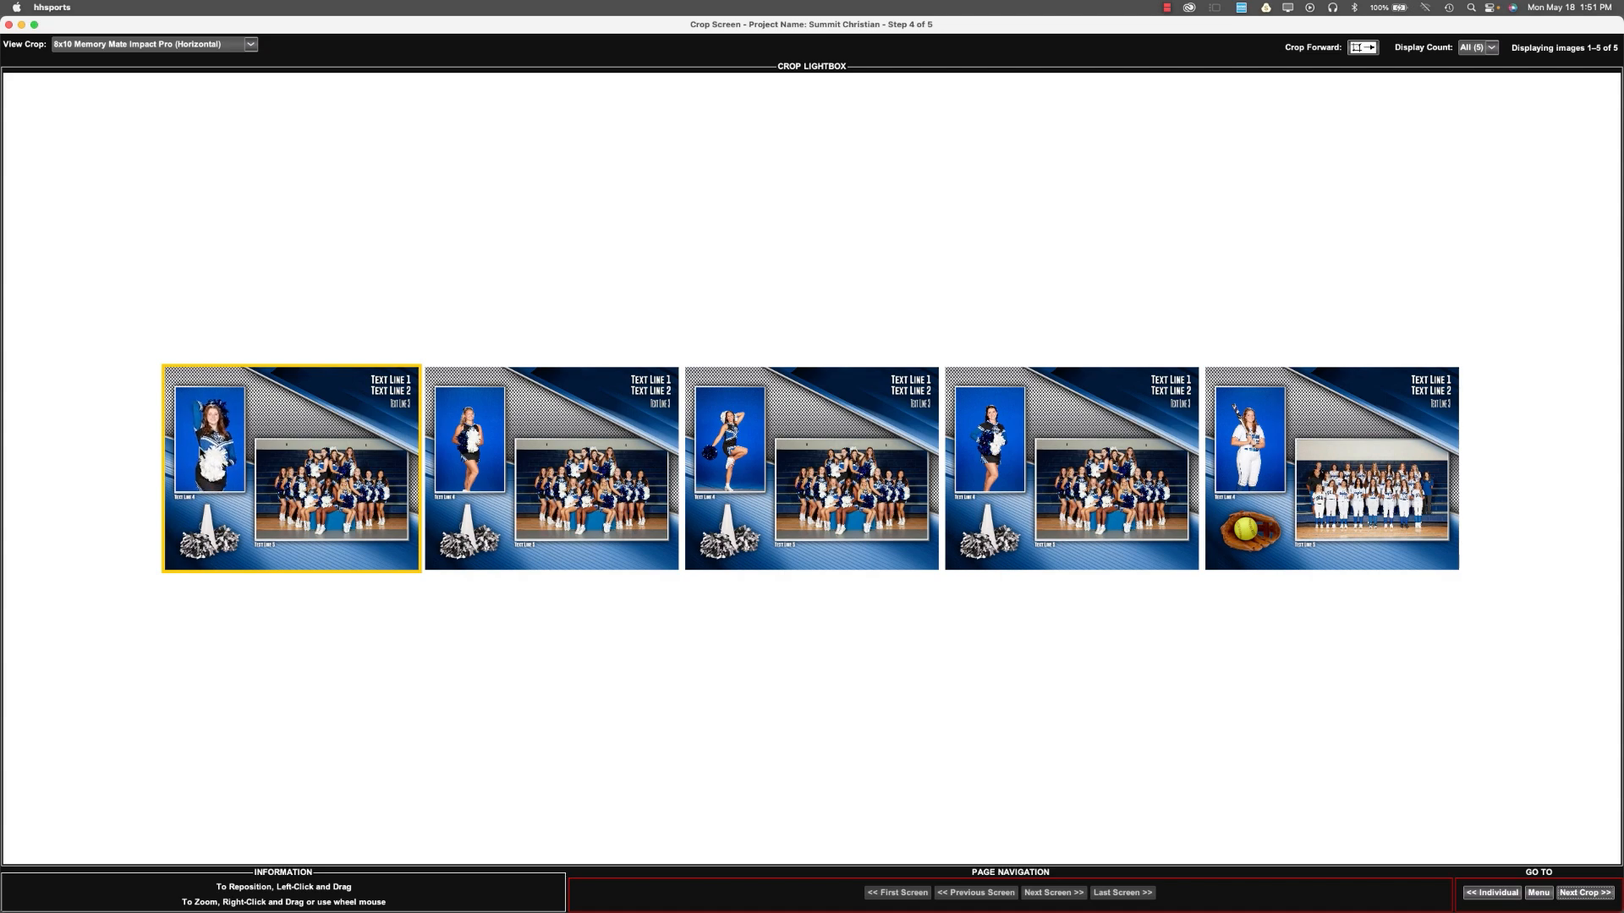
{"action": "left_click_drag", "start_coordinate": [203, 443], "coordinate": [196, 446]}
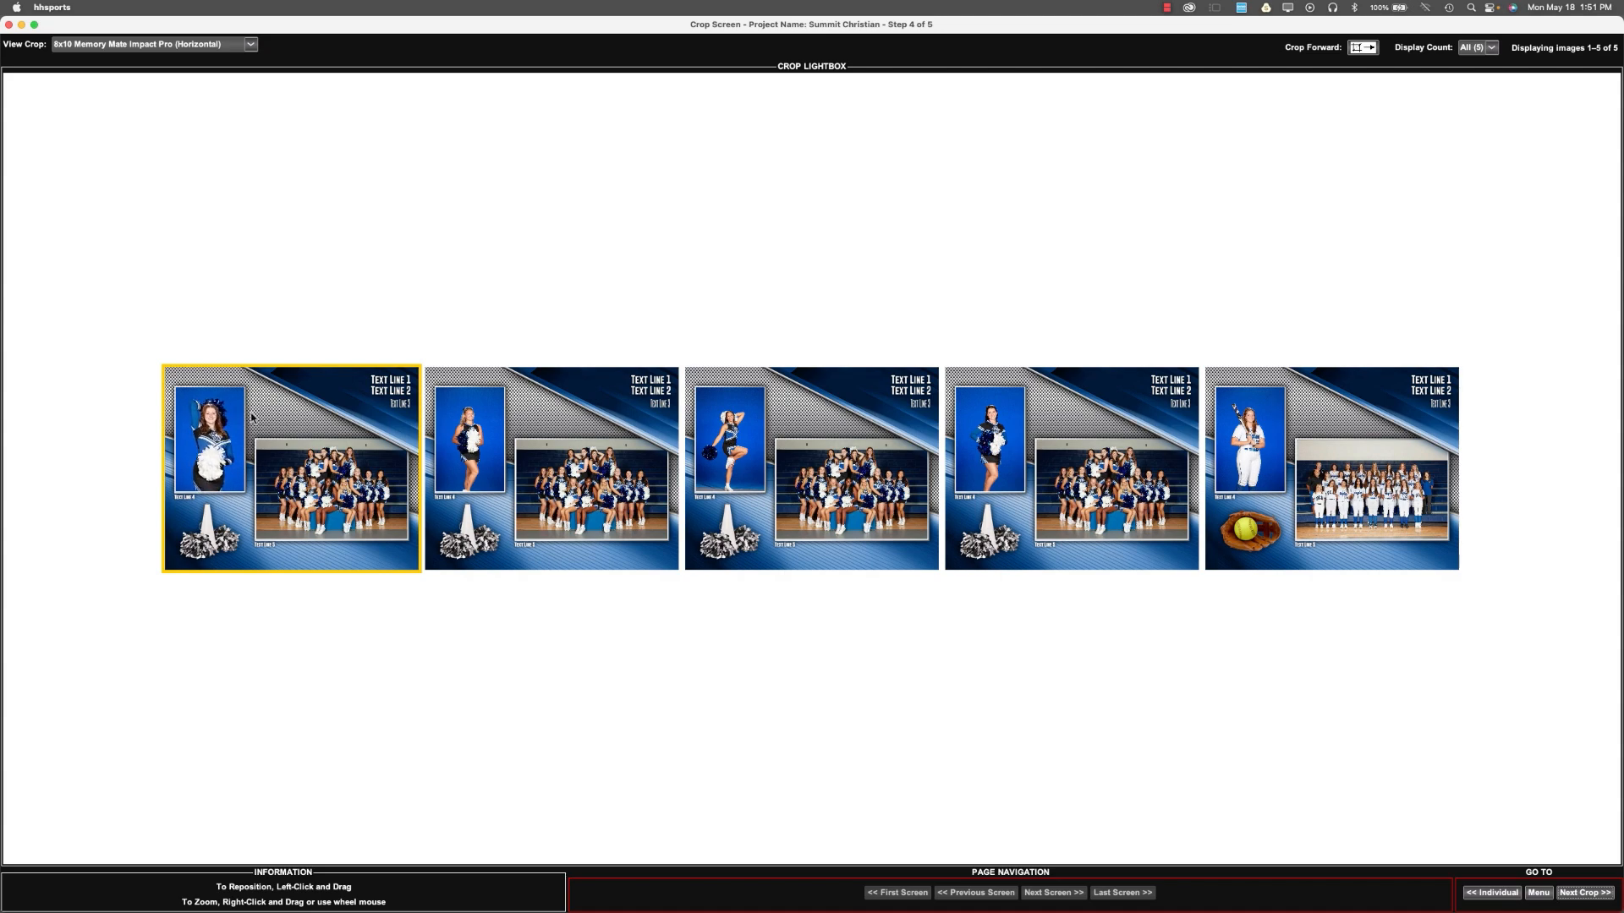
{"action": "left_click", "coordinate": [1363, 48]}
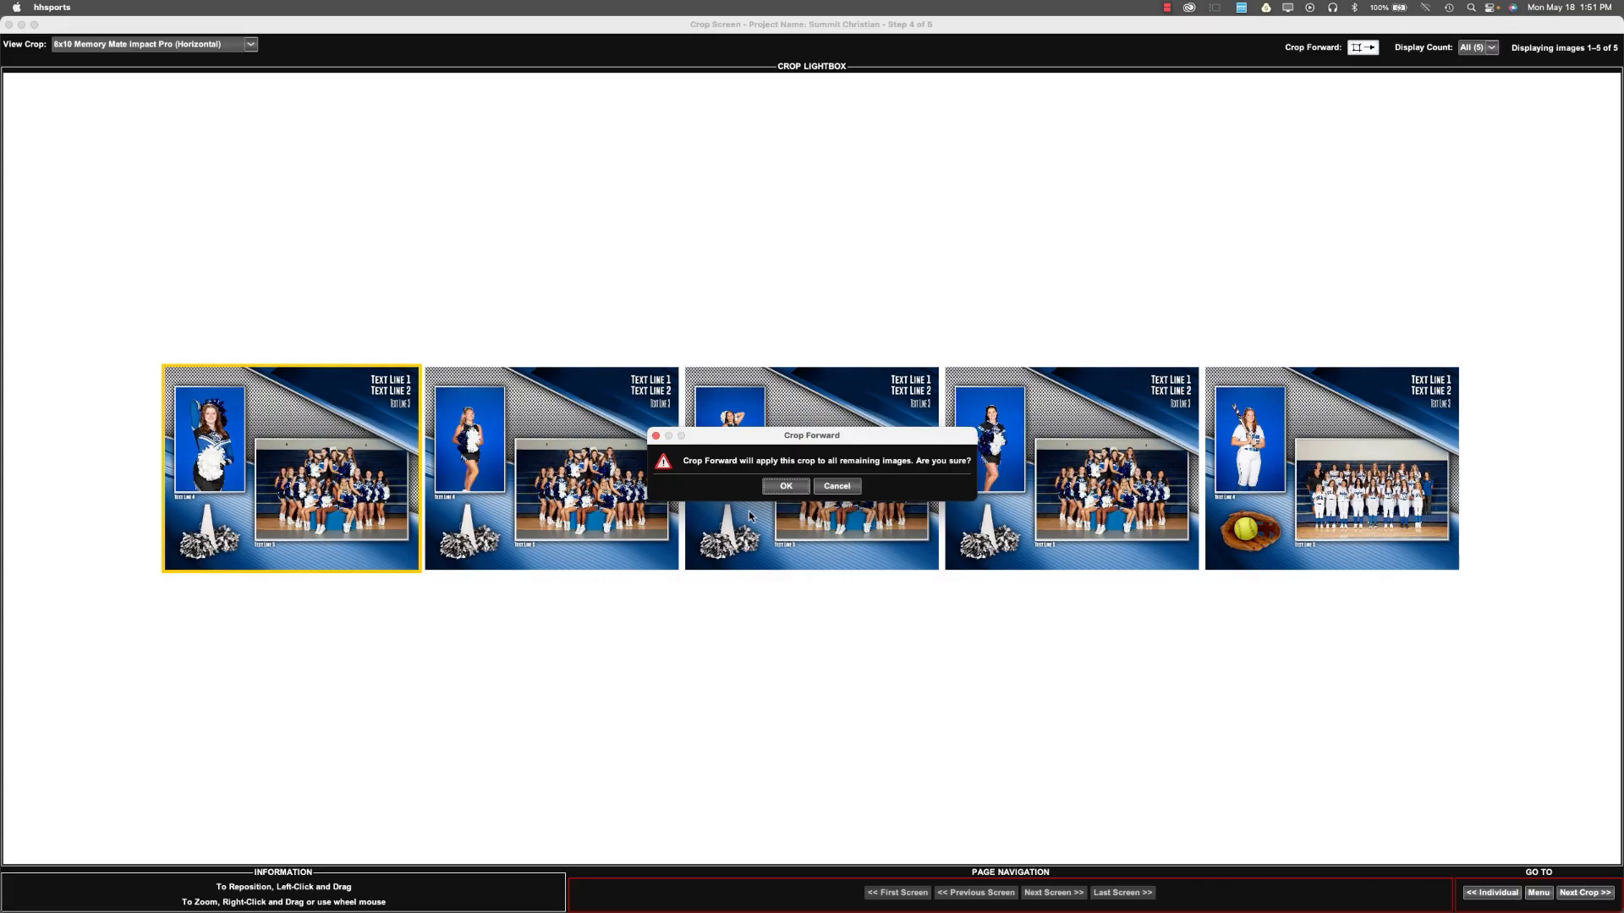
{"action": "left_click", "coordinate": [804, 484]}
{"action": "scroll", "coordinate": [489, 470], "scroll_direction": "up", "scroll_amount": 3}
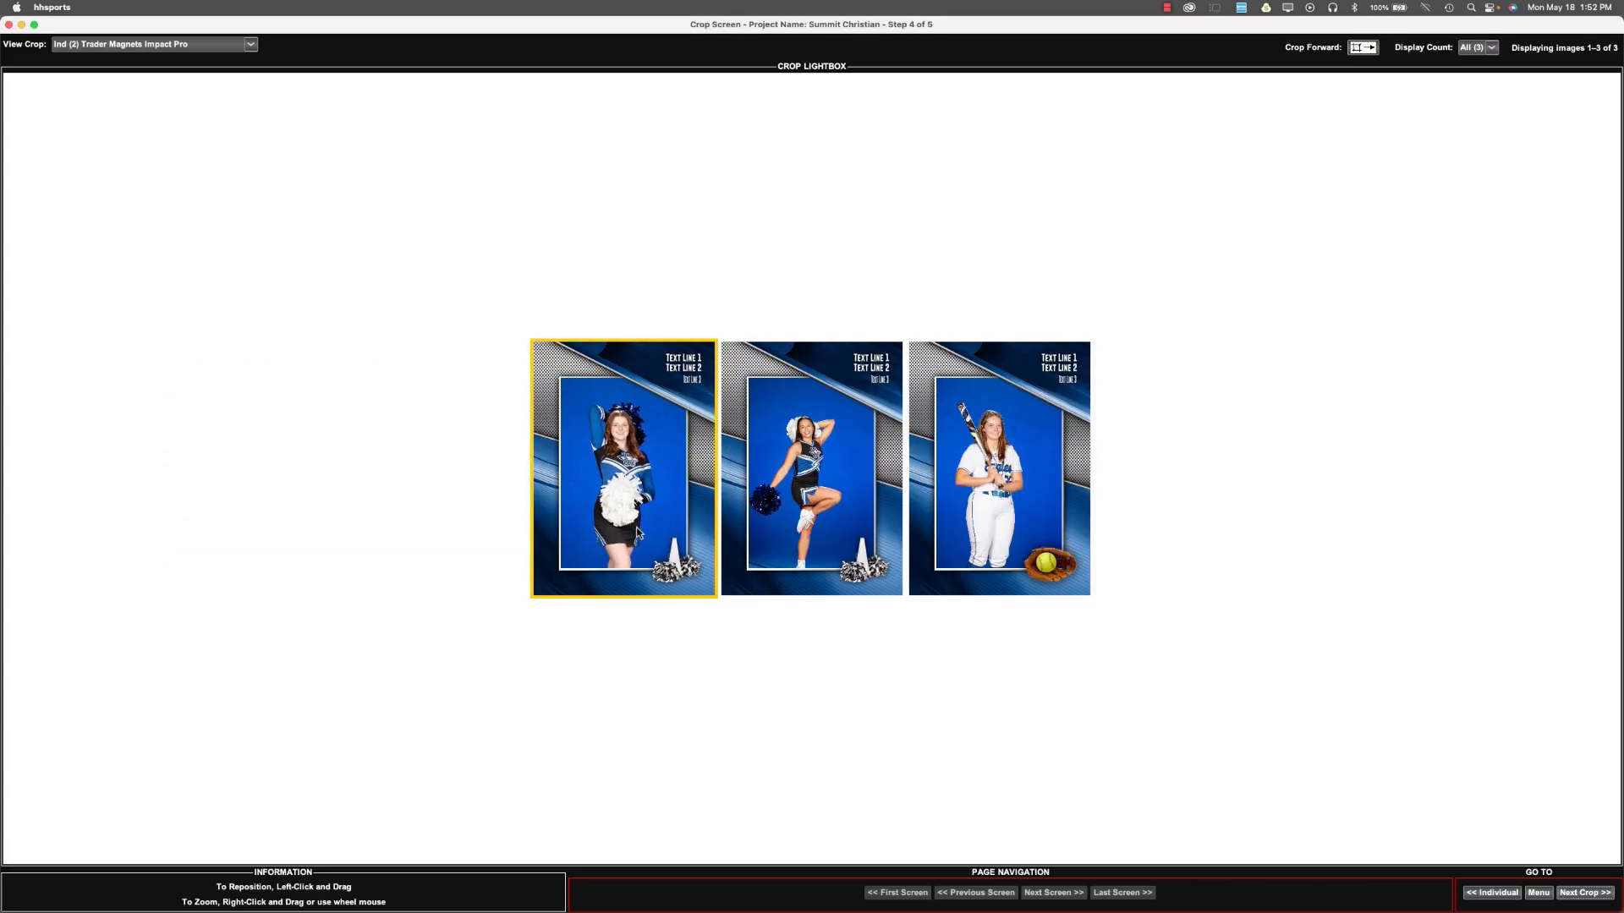
Enlarge the first cheerleader in the Ind (2) Trader Magnets Impact Pro and apply the crop to all remaining images.
{"action": "scroll", "coordinate": [624, 474], "scroll_direction": "up", "scroll_amount": 3}
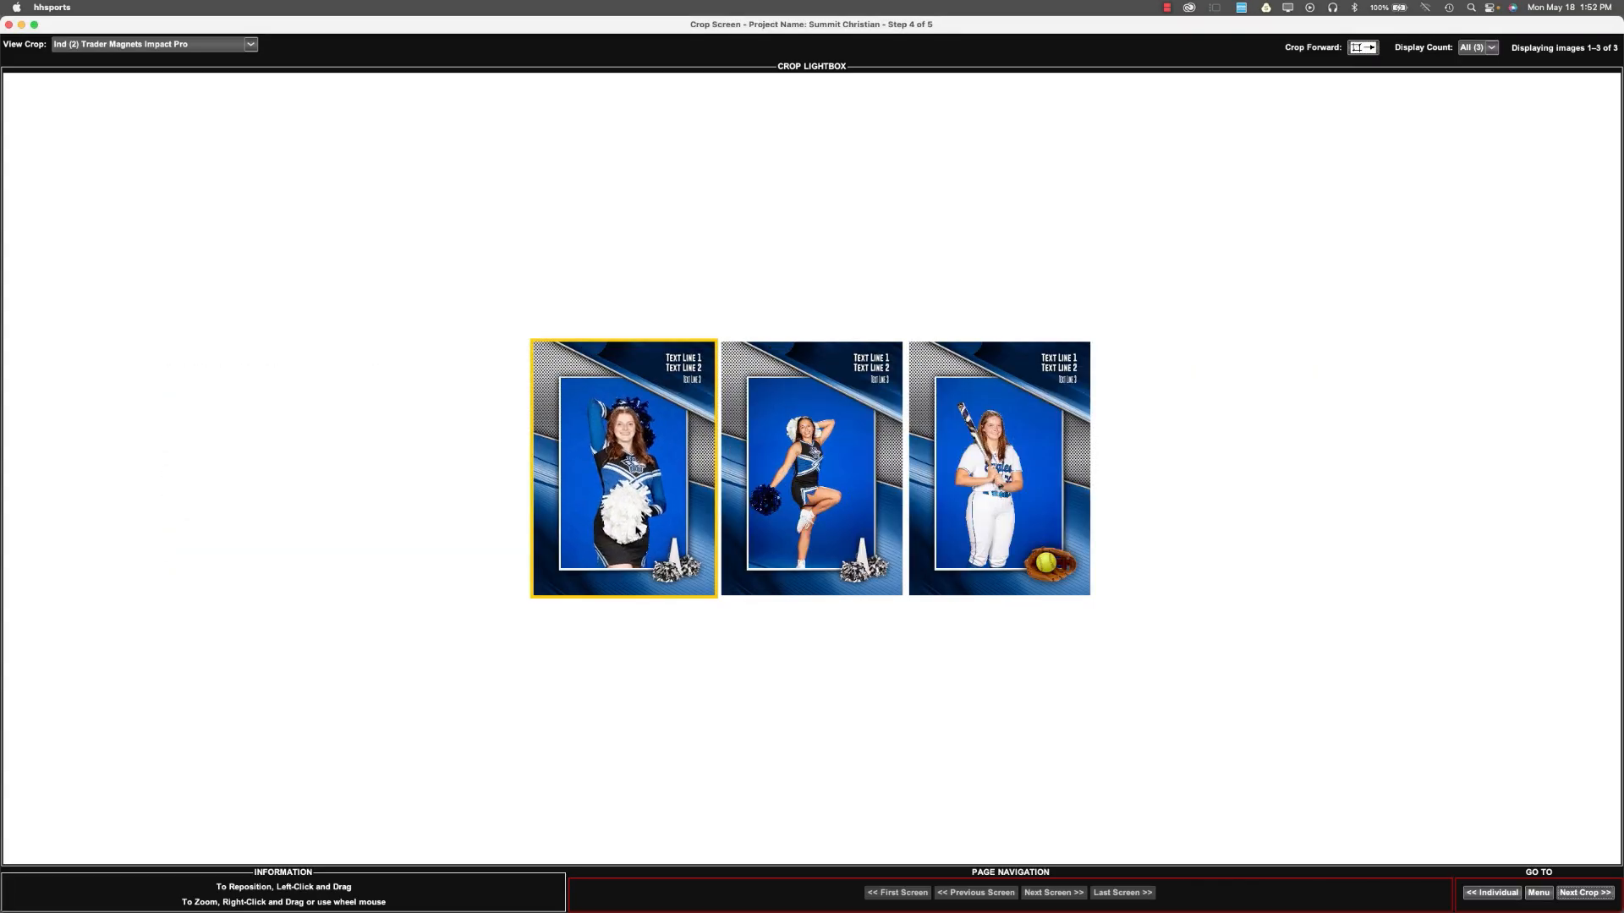
{"action": "left_click", "coordinate": [1363, 48]}
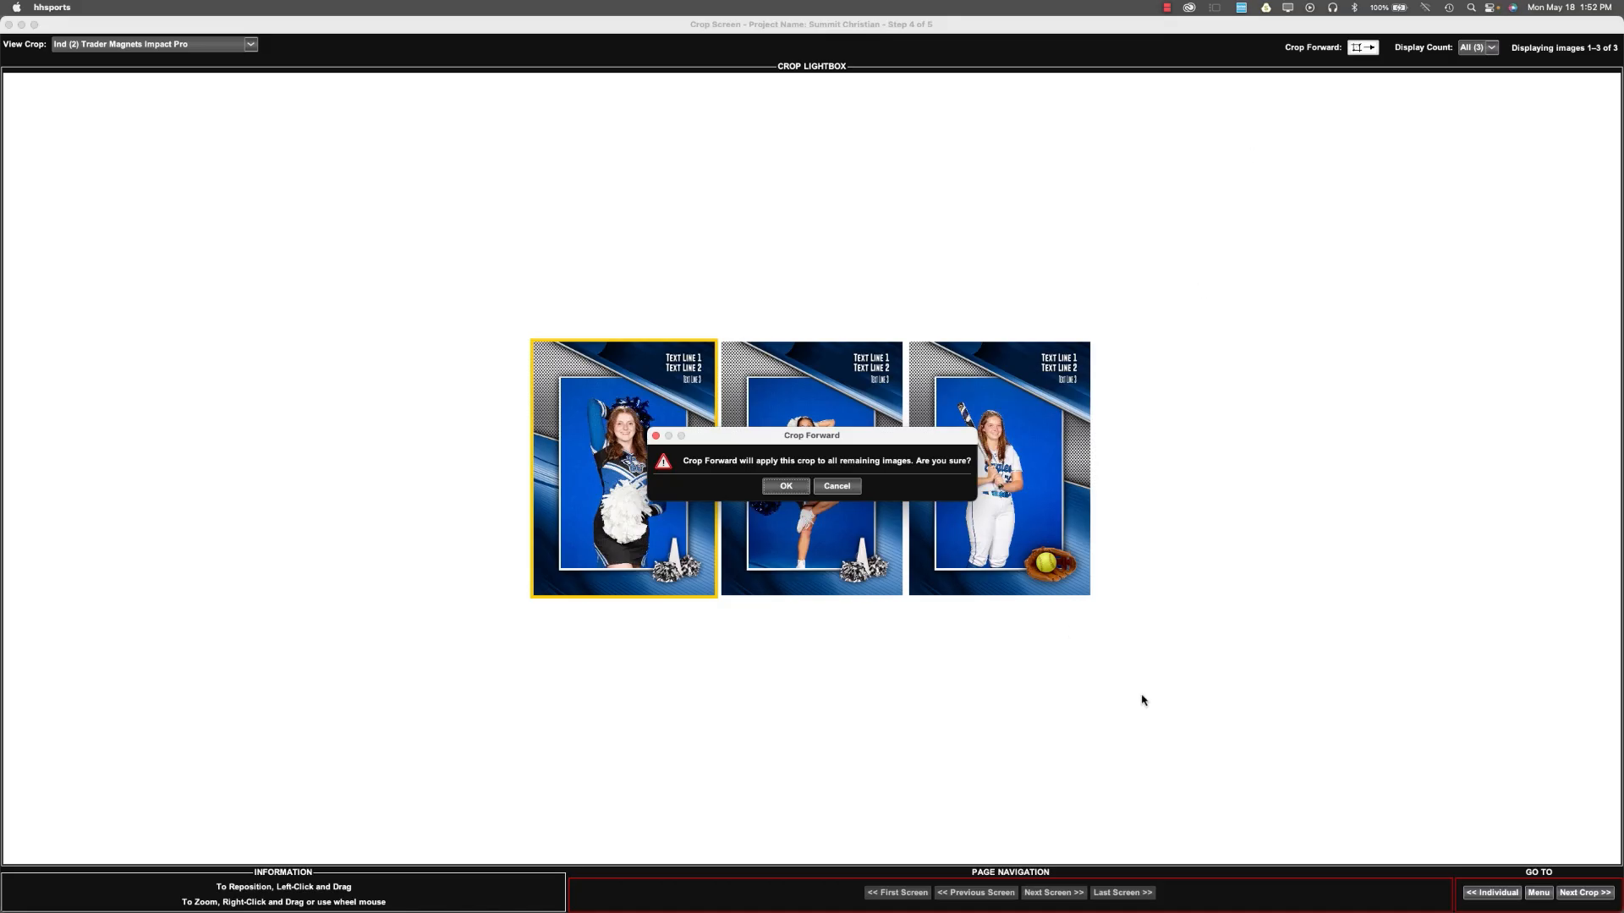
{"action": "key", "text": "Return"}
{"action": "left_click", "coordinate": [1604, 893]}
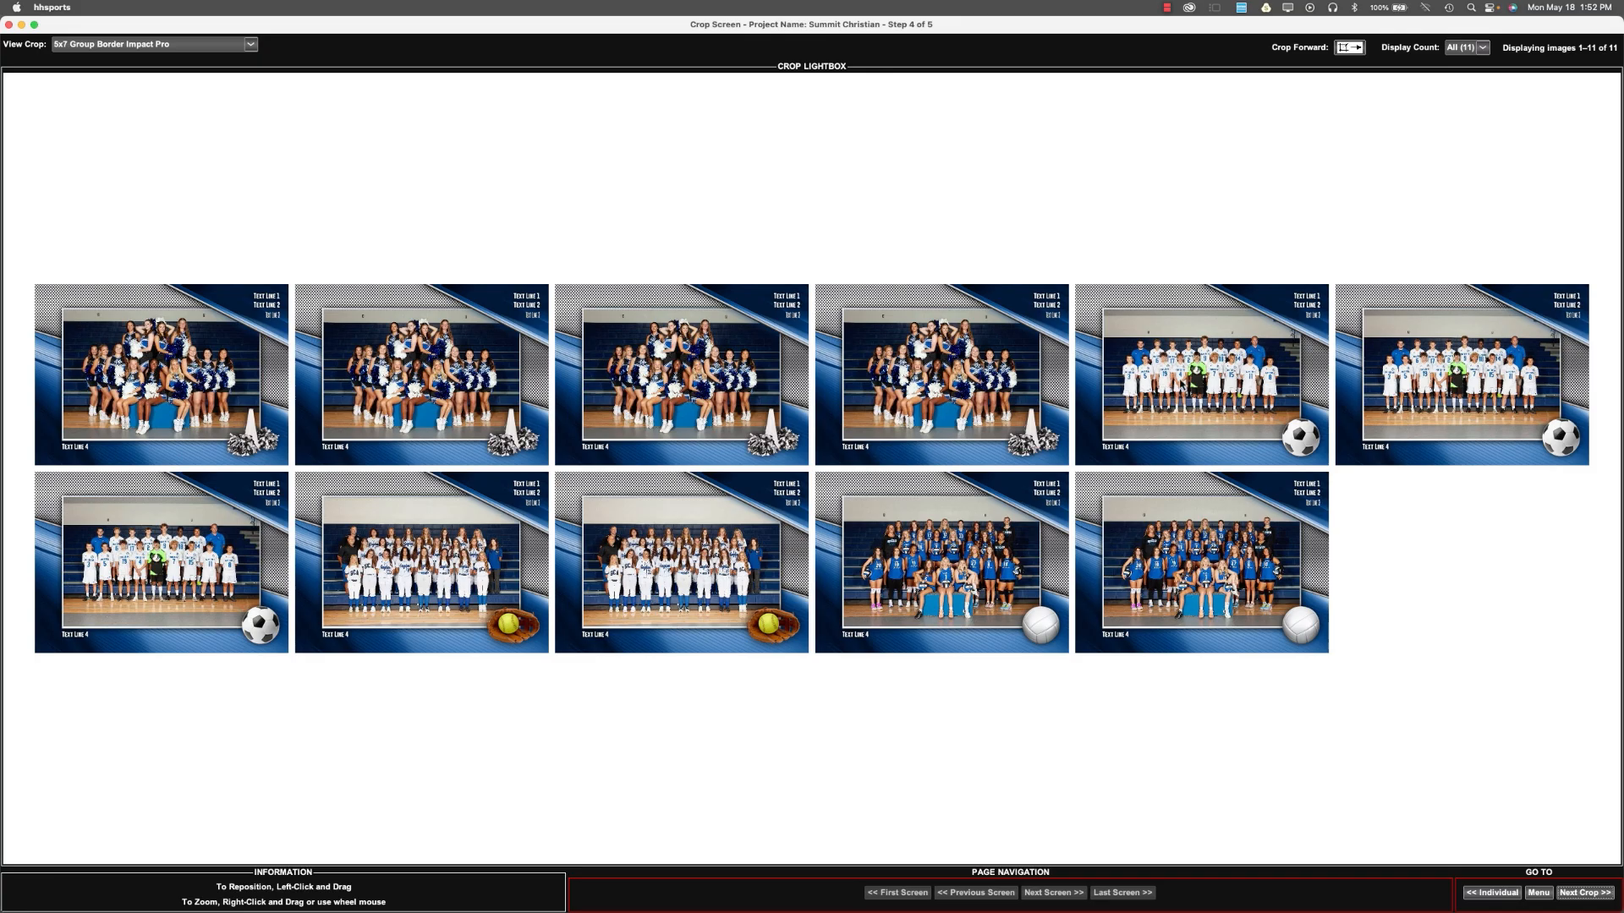
Adjust the crops of the first and third Soccer team photos in the 5x7 Group Border Impact Pro.
{"action": "left_click", "coordinate": [1182, 385]}
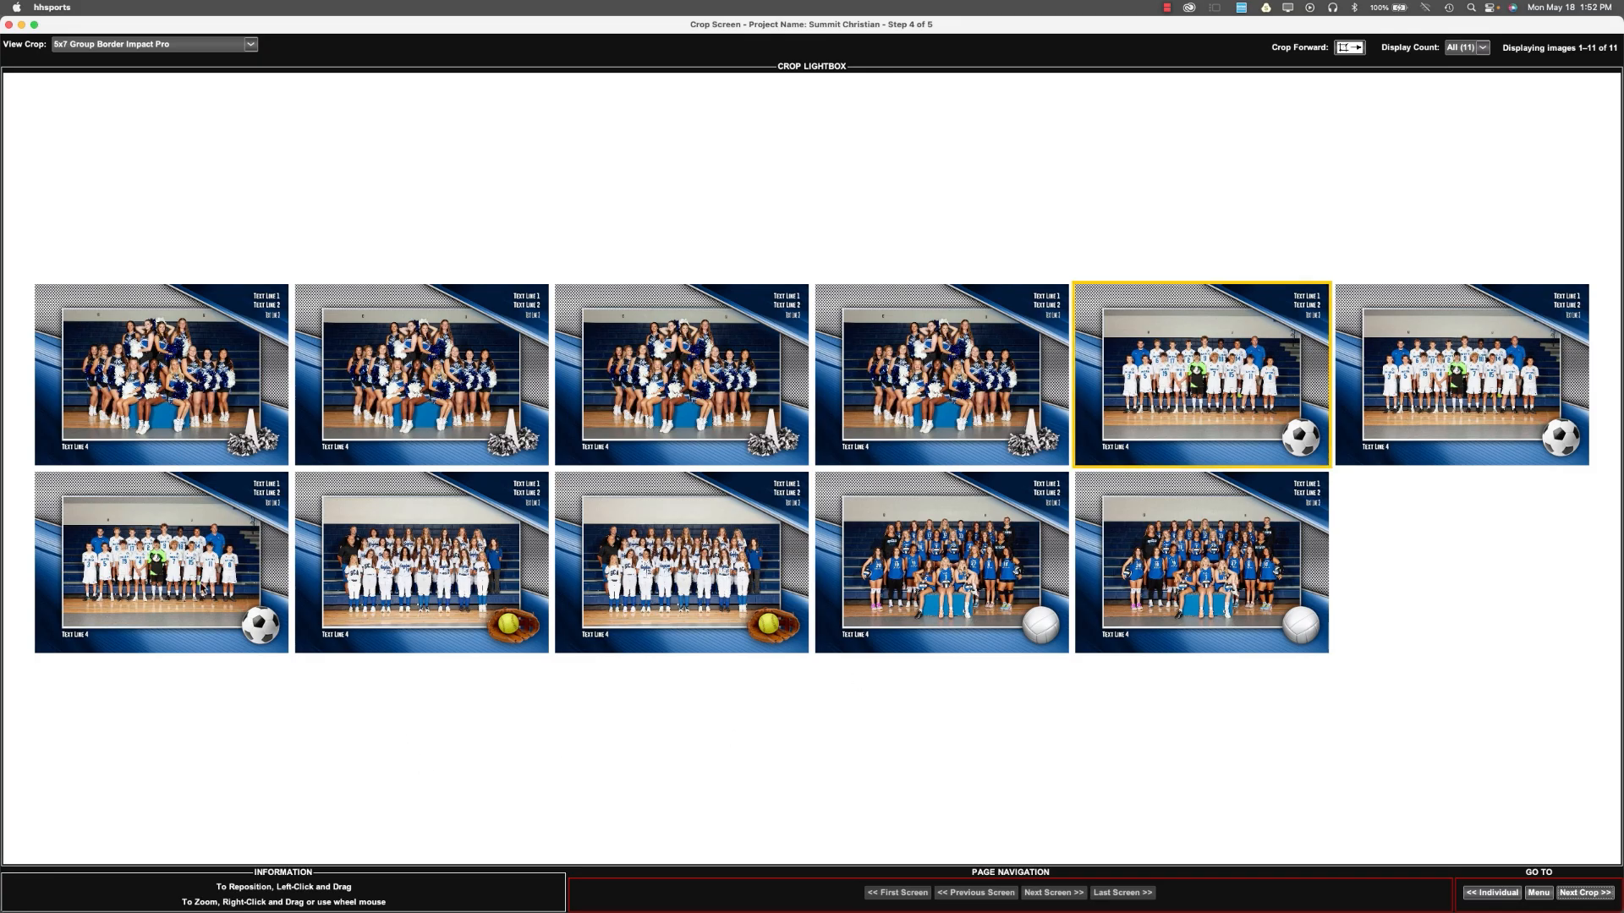
{"action": "left_click", "coordinate": [203, 588], "text": "shift"}
{"action": "scroll", "coordinate": [1213, 378], "scroll_direction": "up", "scroll_amount": 5}
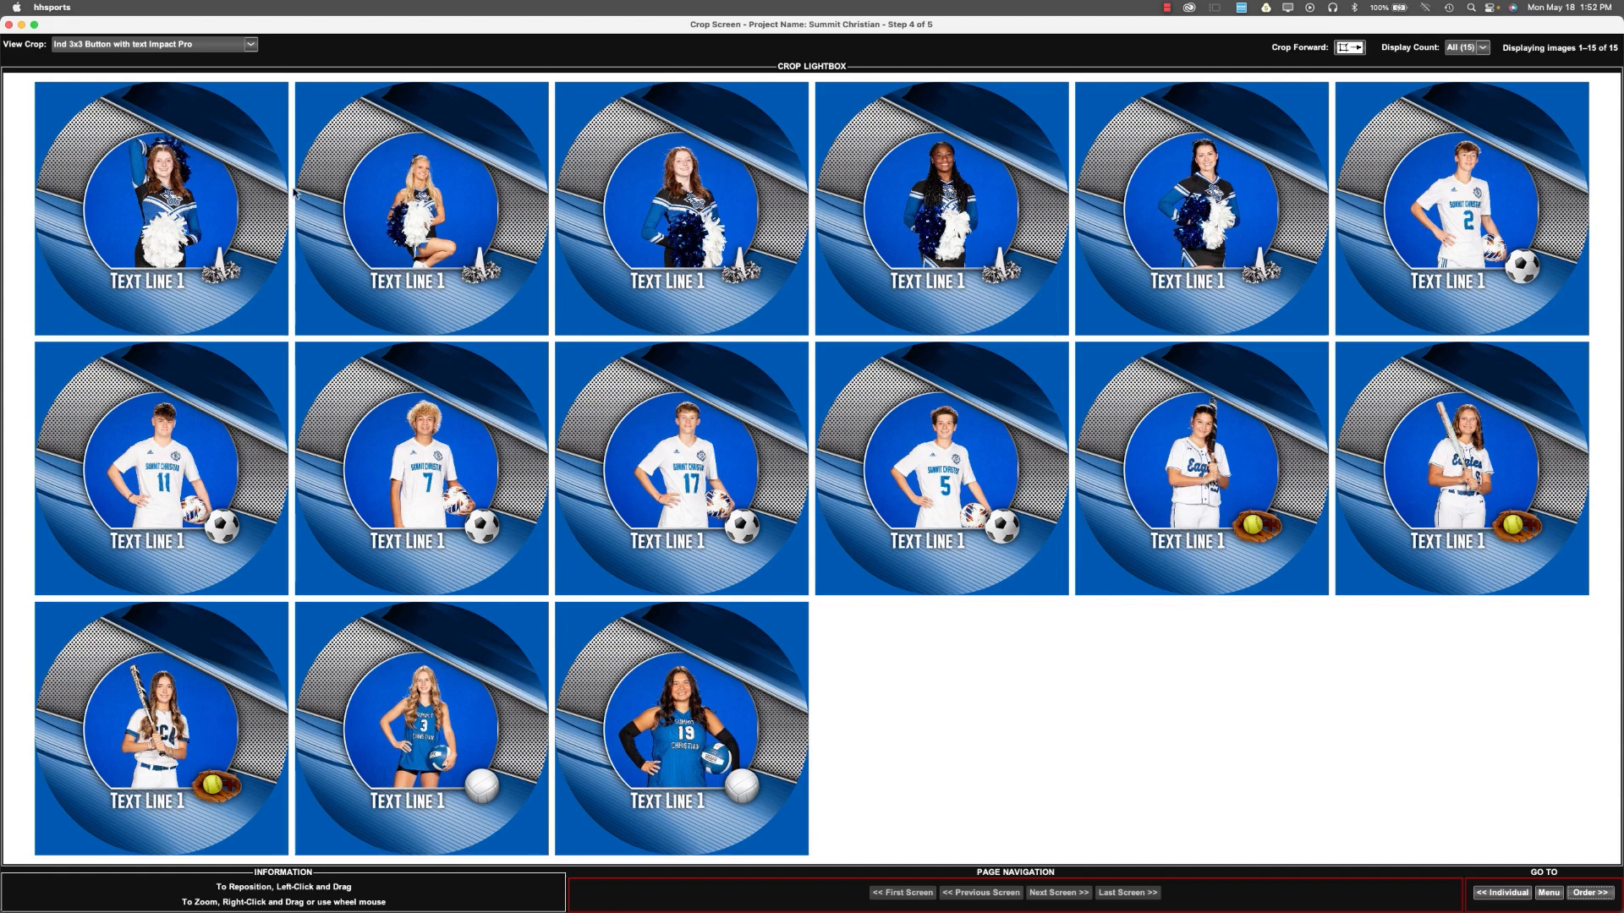
Reposition the first cheerleader in the Ind 3x3 Button with text Impact Pro and apply the crop to all remaining images.
{"action": "left_click_drag", "start_coordinate": [223, 202], "coordinate": [205, 224]}
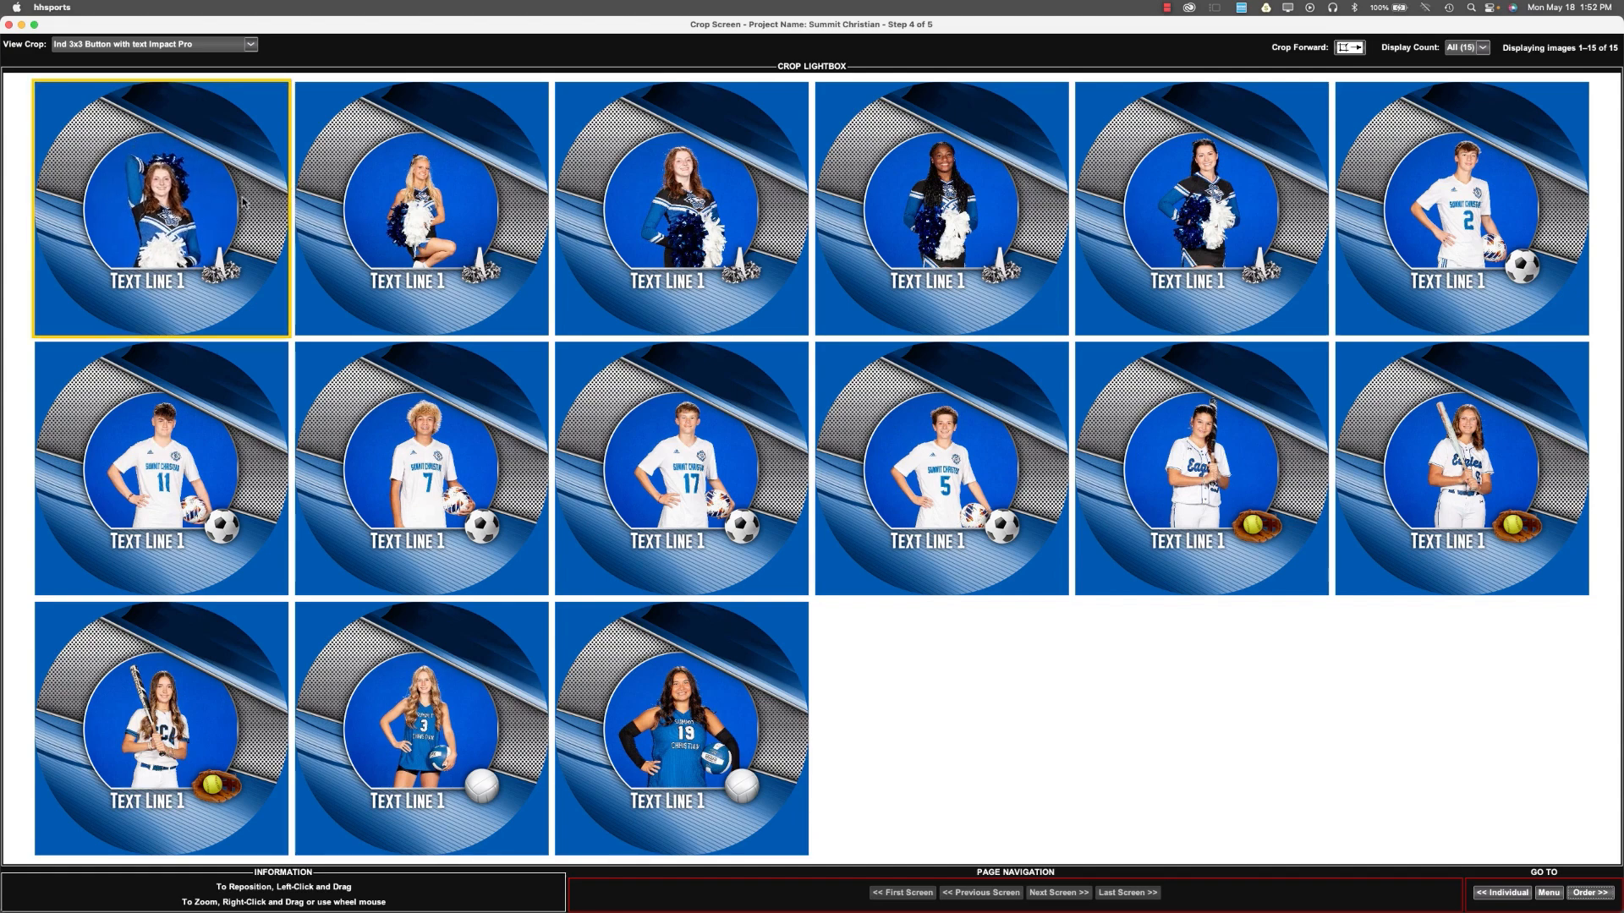
{"action": "left_click", "coordinate": [1349, 47]}
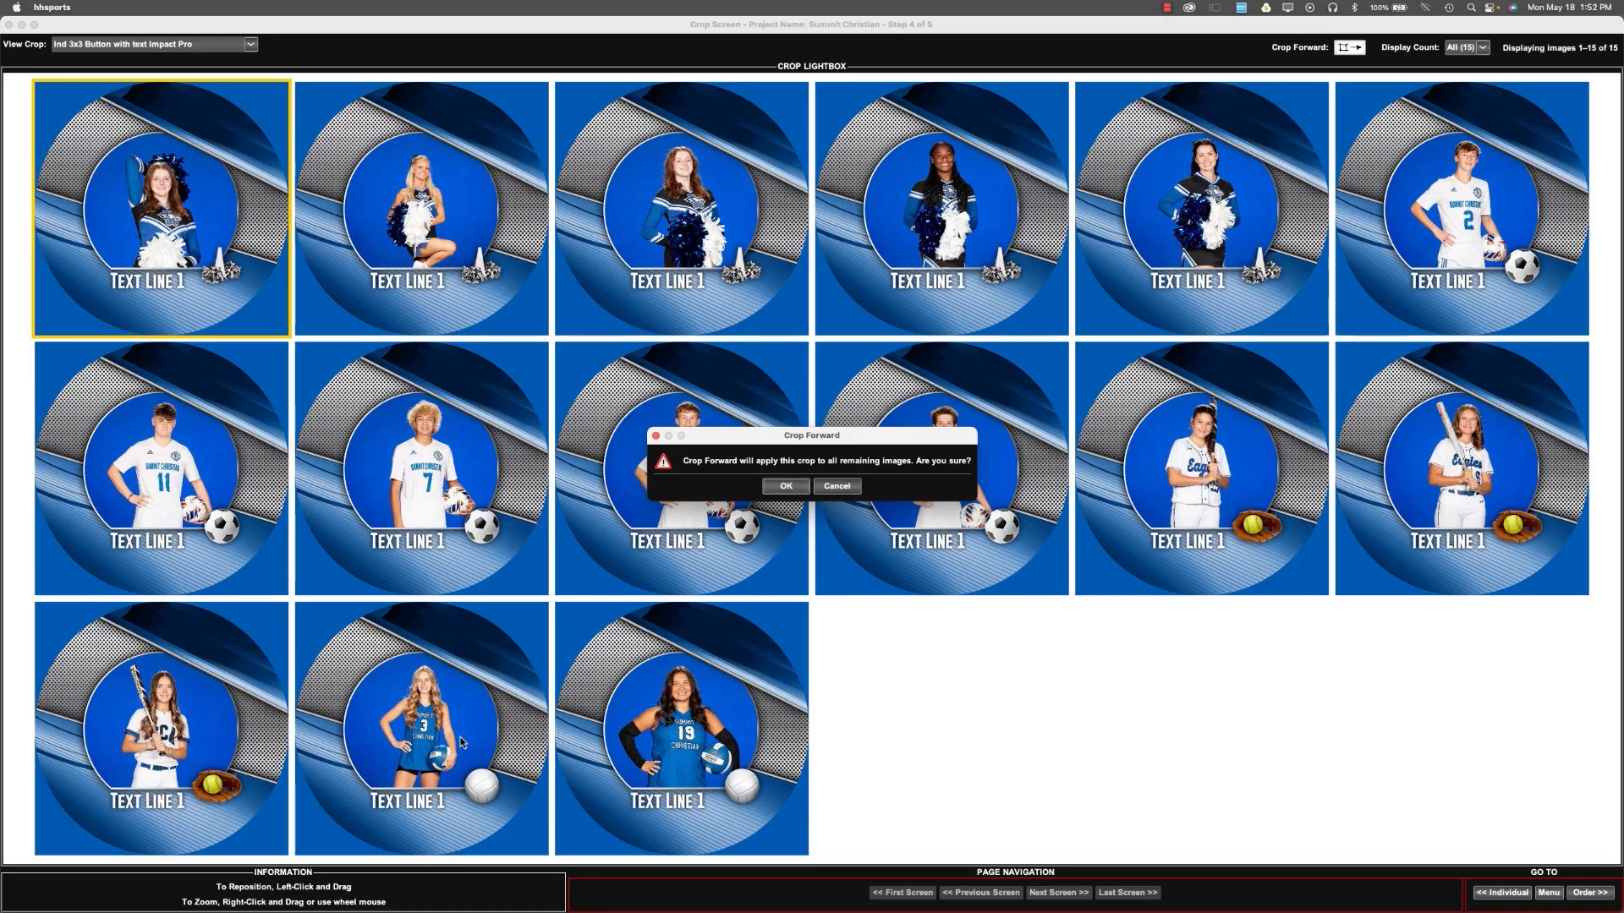
{"action": "key", "text": "Return"}
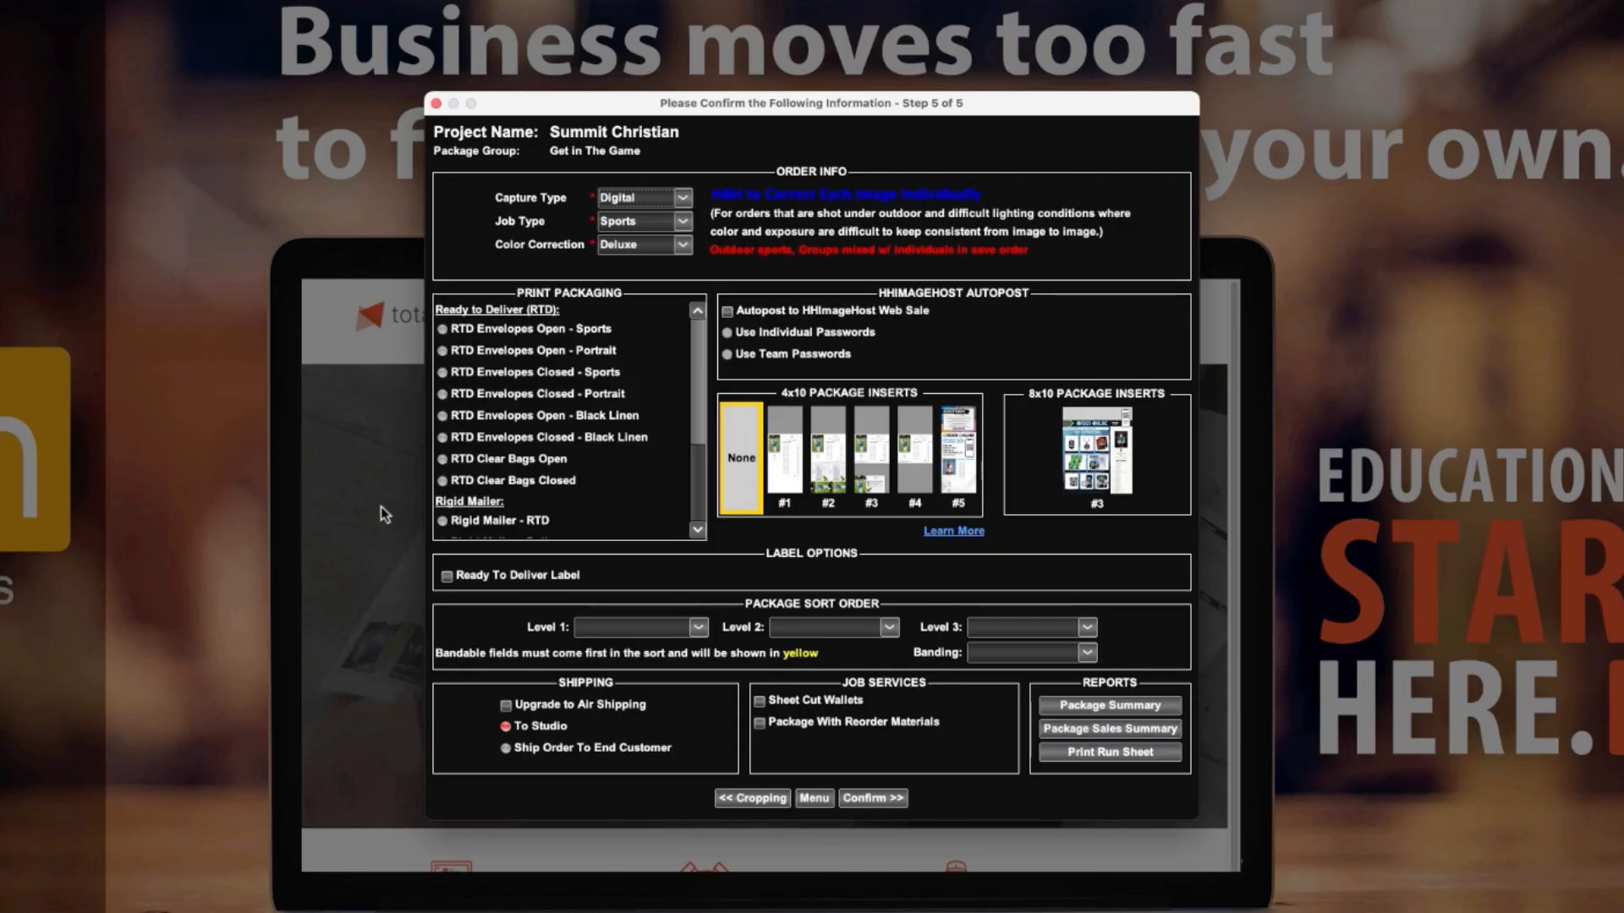
Choose RTD Envelopes Closed - Sports packaging and 4x10 package insert #1 with the image SCA_4x10 Package Insert 1.jpg.
{"action": "left_click", "coordinate": [441, 374]}
{"action": "left_click", "coordinate": [785, 455]}
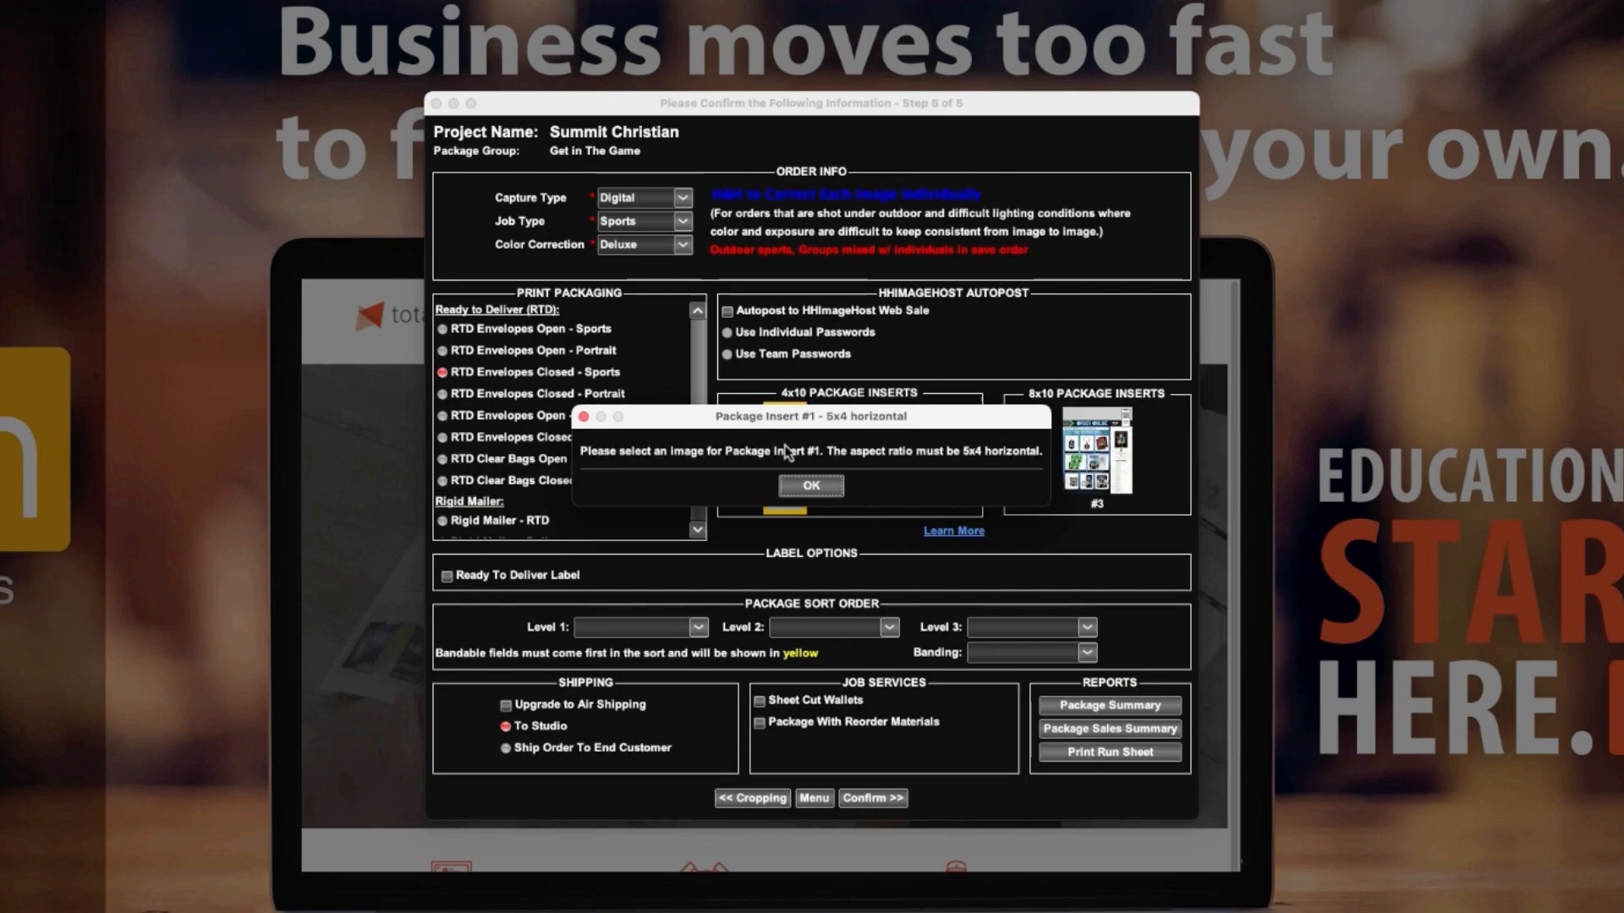
{"action": "left_click", "coordinate": [800, 492]}
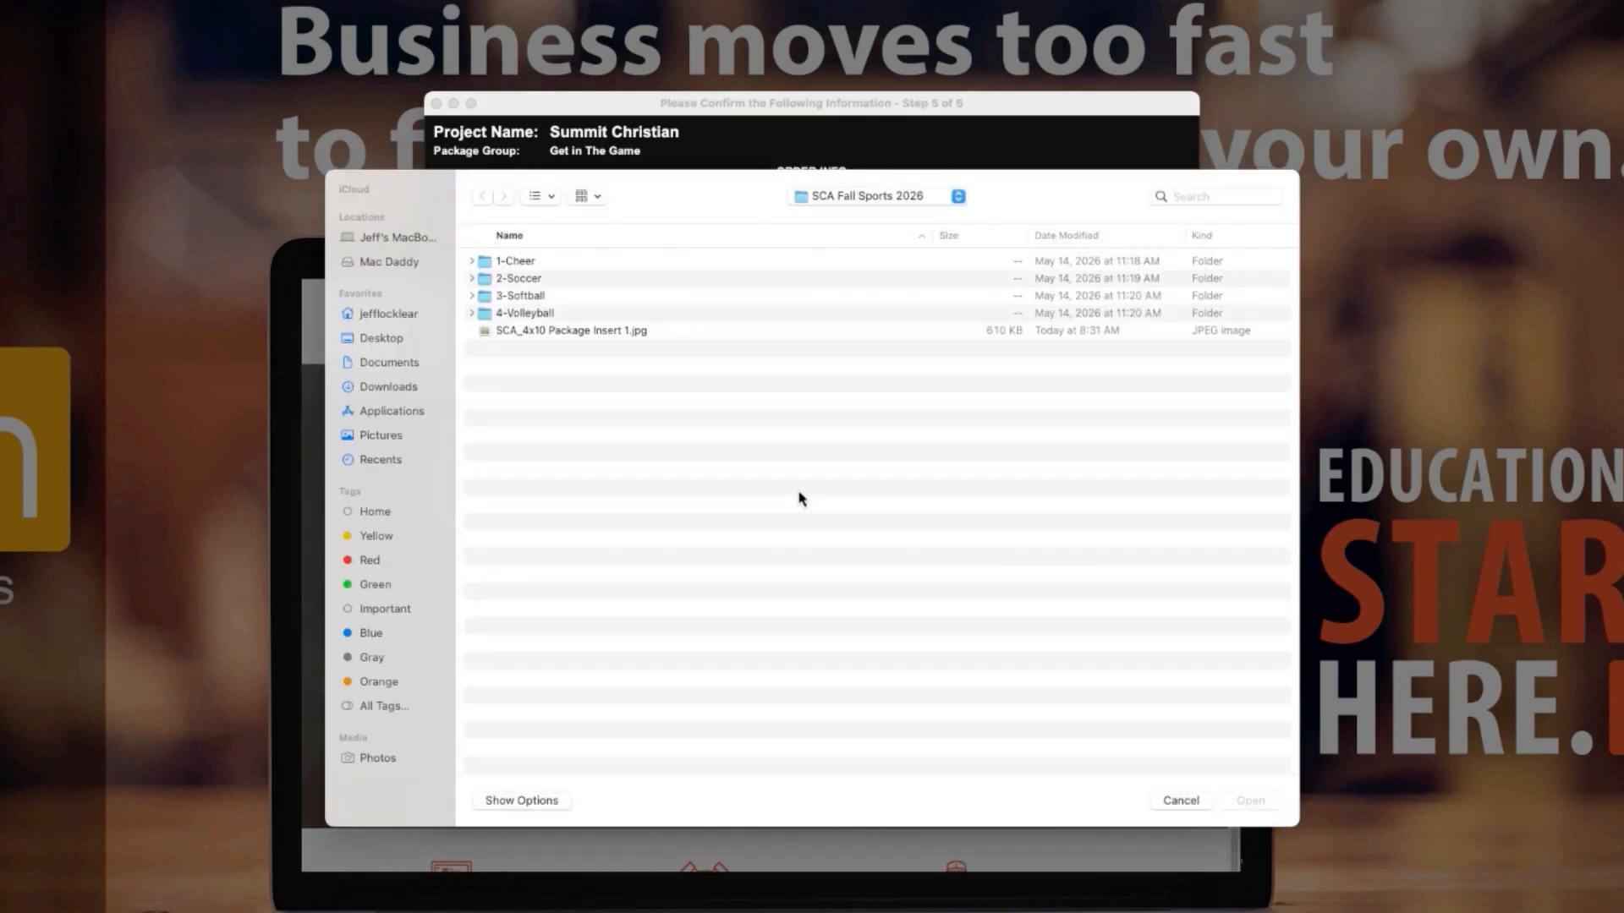
{"action": "left_click", "coordinate": [532, 334]}
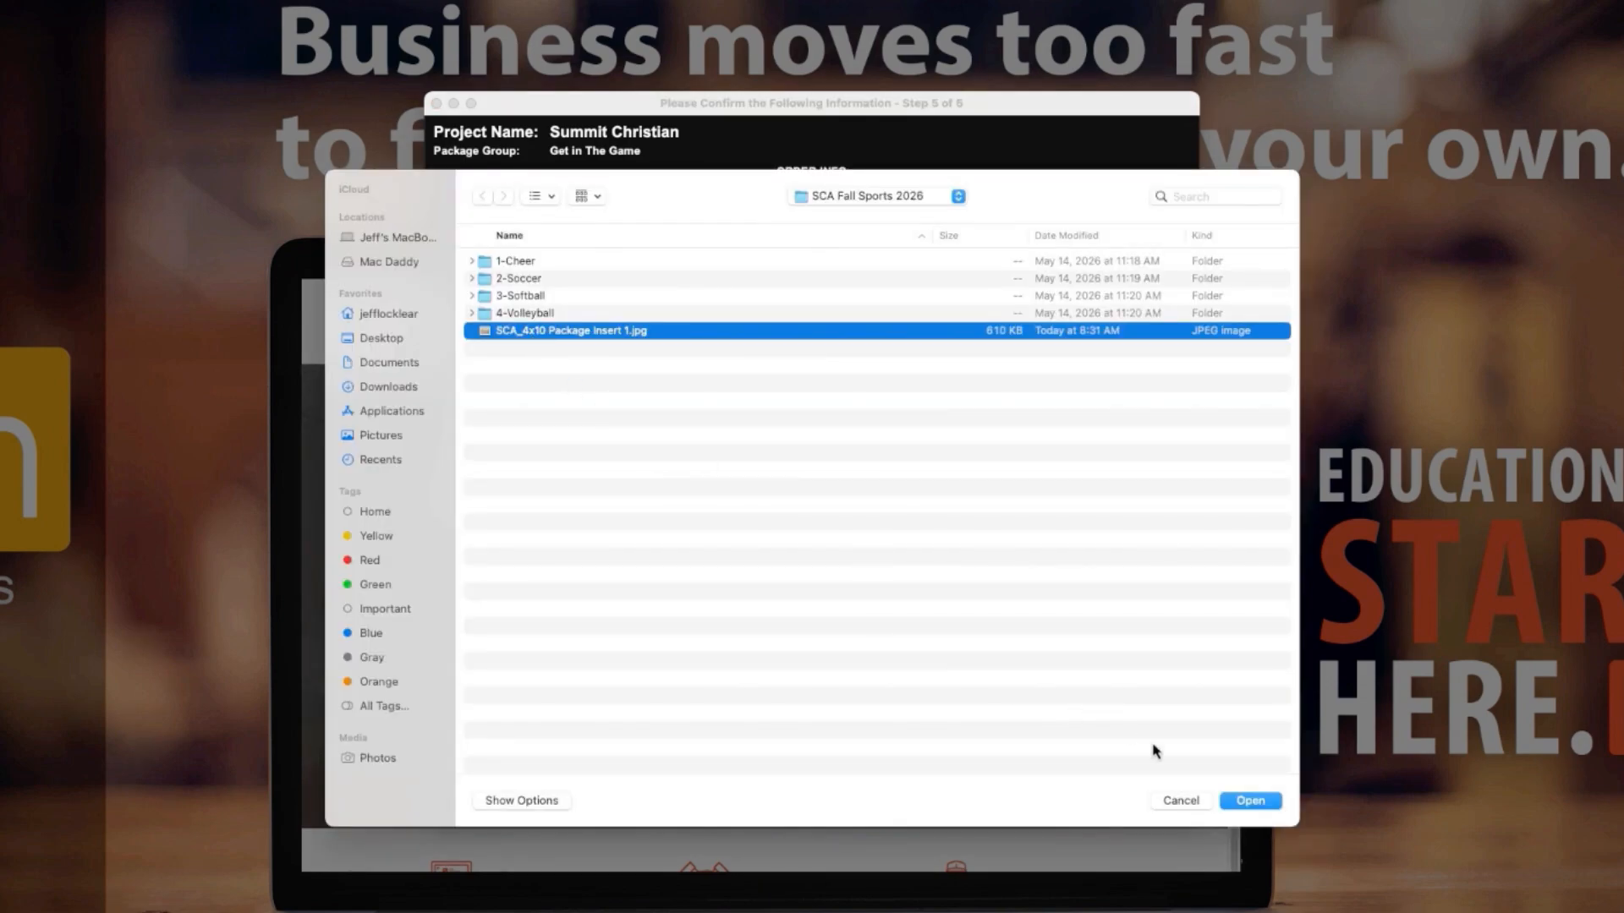
{"action": "left_click", "coordinate": [1250, 800]}
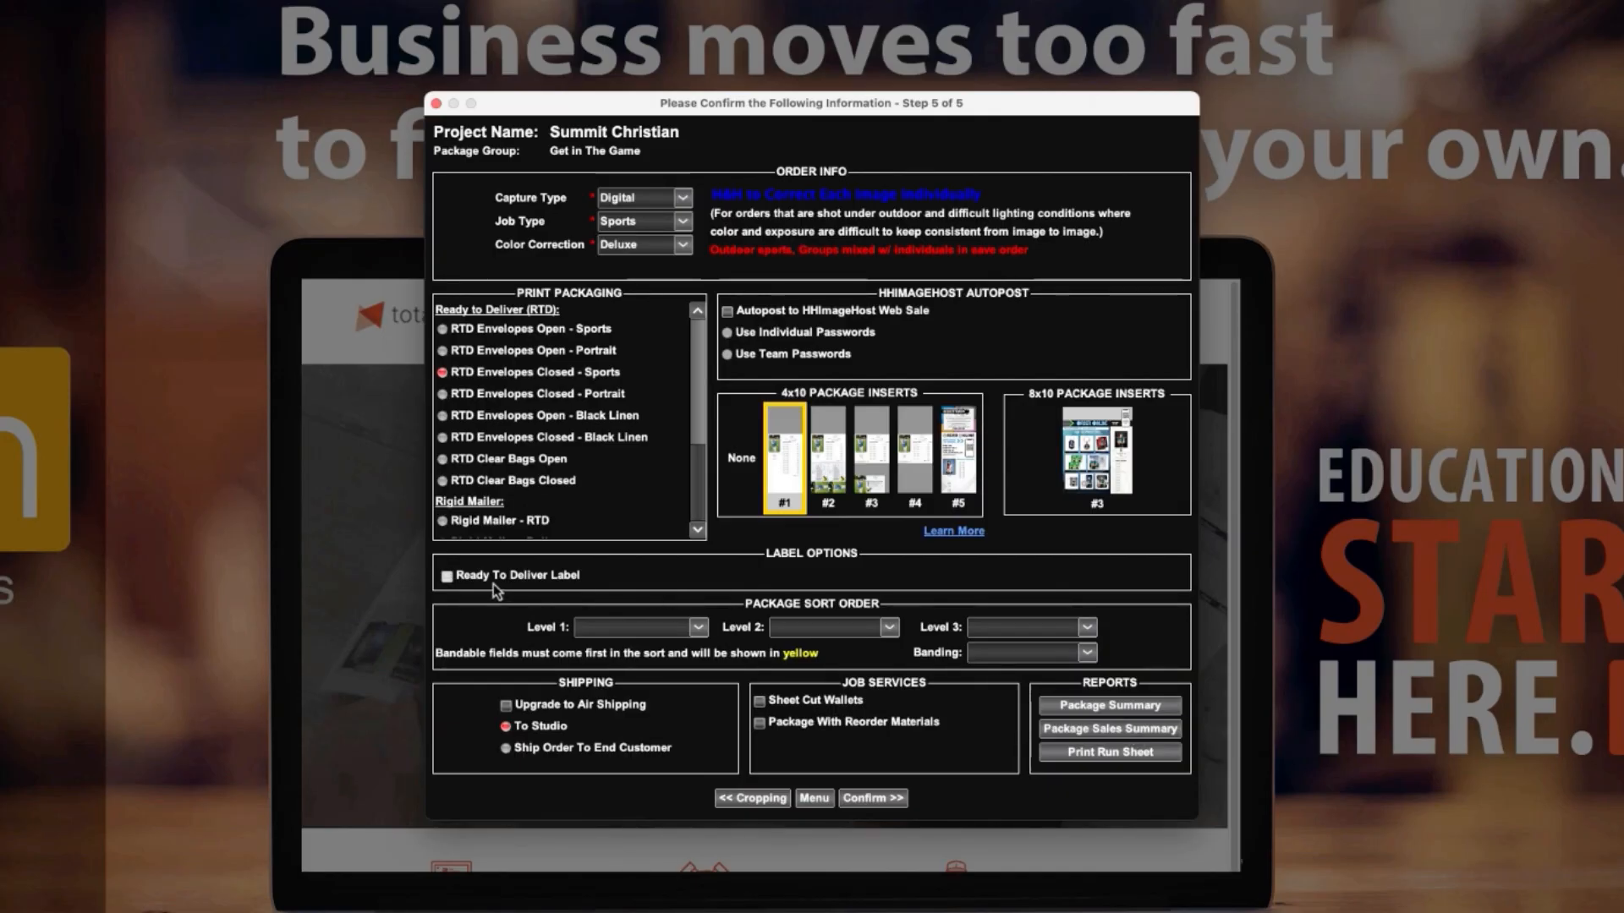
Add the Ready To Deliver Label, sort packages by TeamName and LastName, and confirm the order information.
{"action": "left_click", "coordinate": [447, 577]}
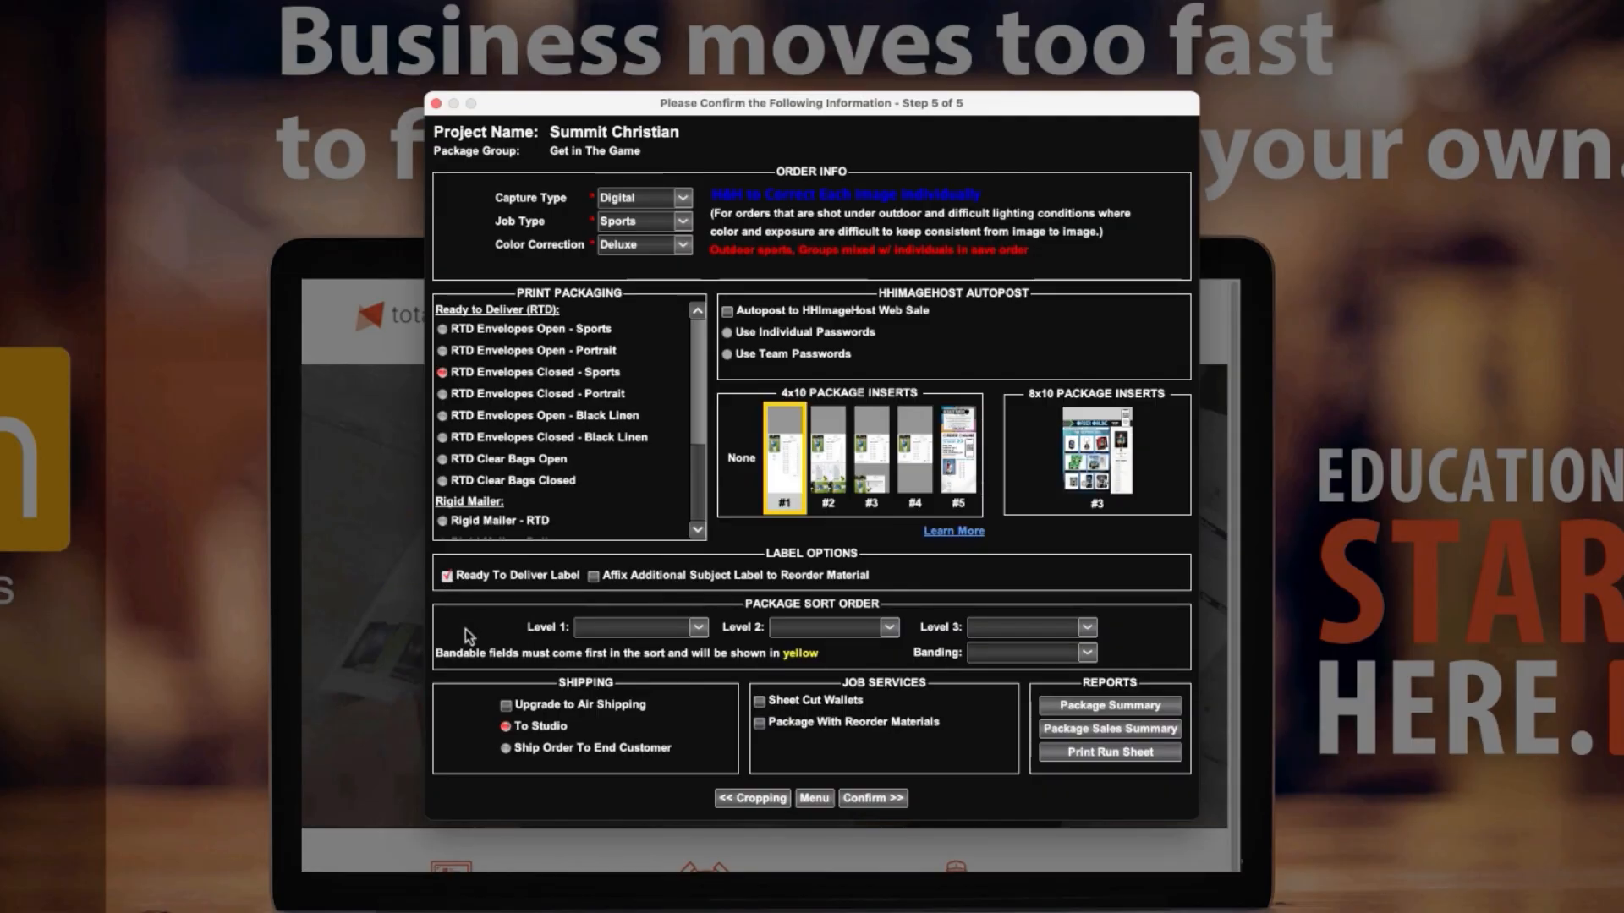
{"action": "left_click", "coordinate": [662, 632]}
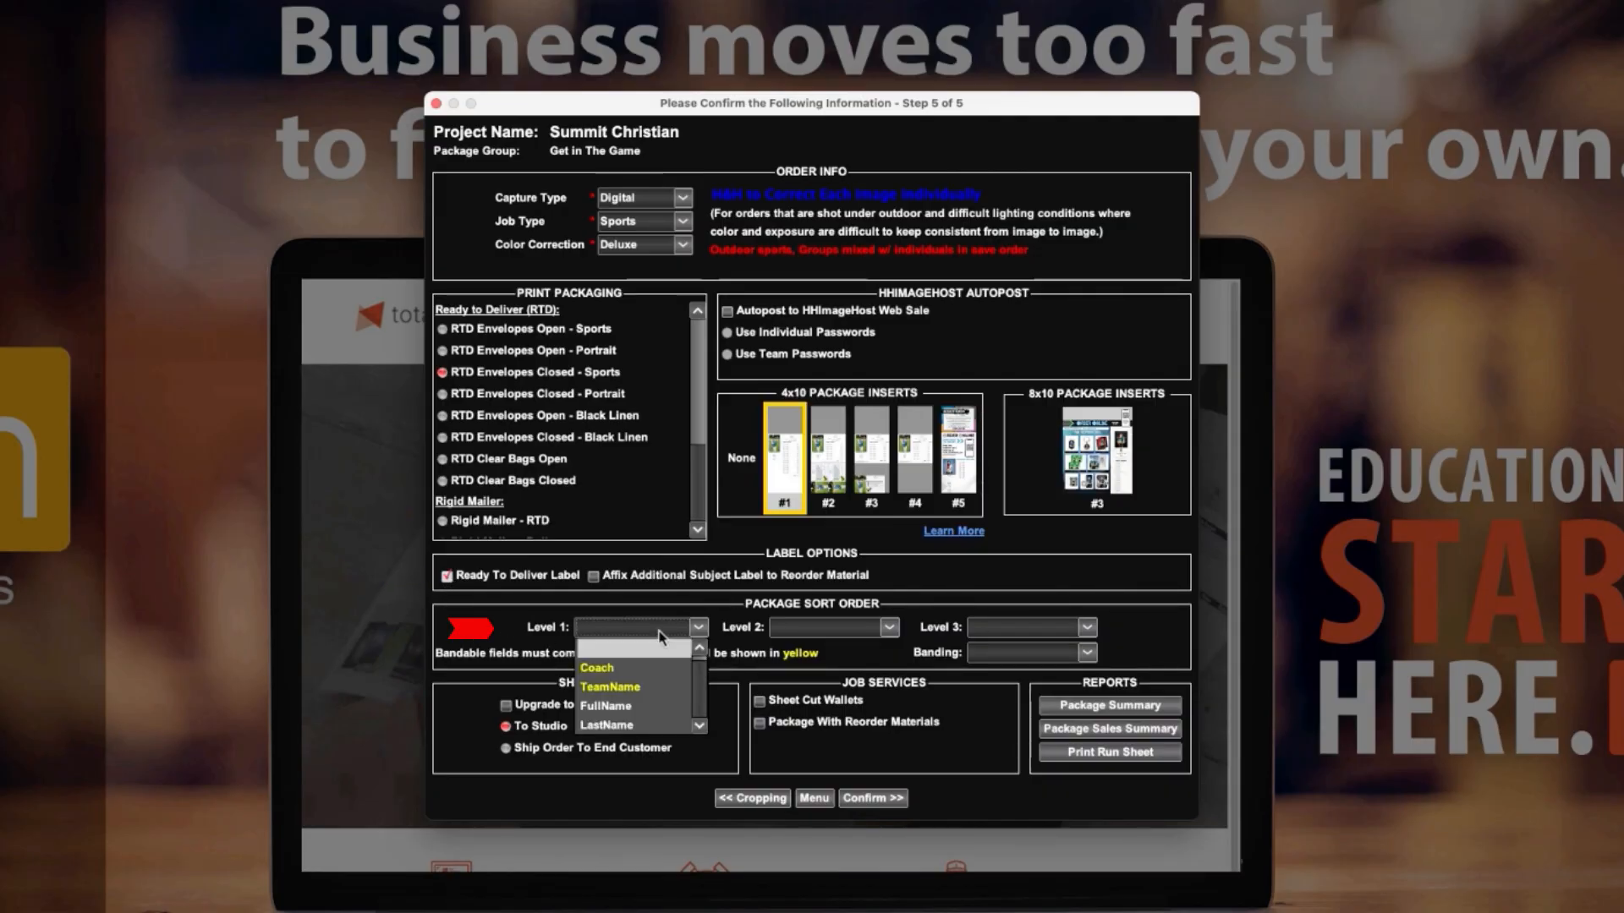
{"action": "key", "text": "t"}
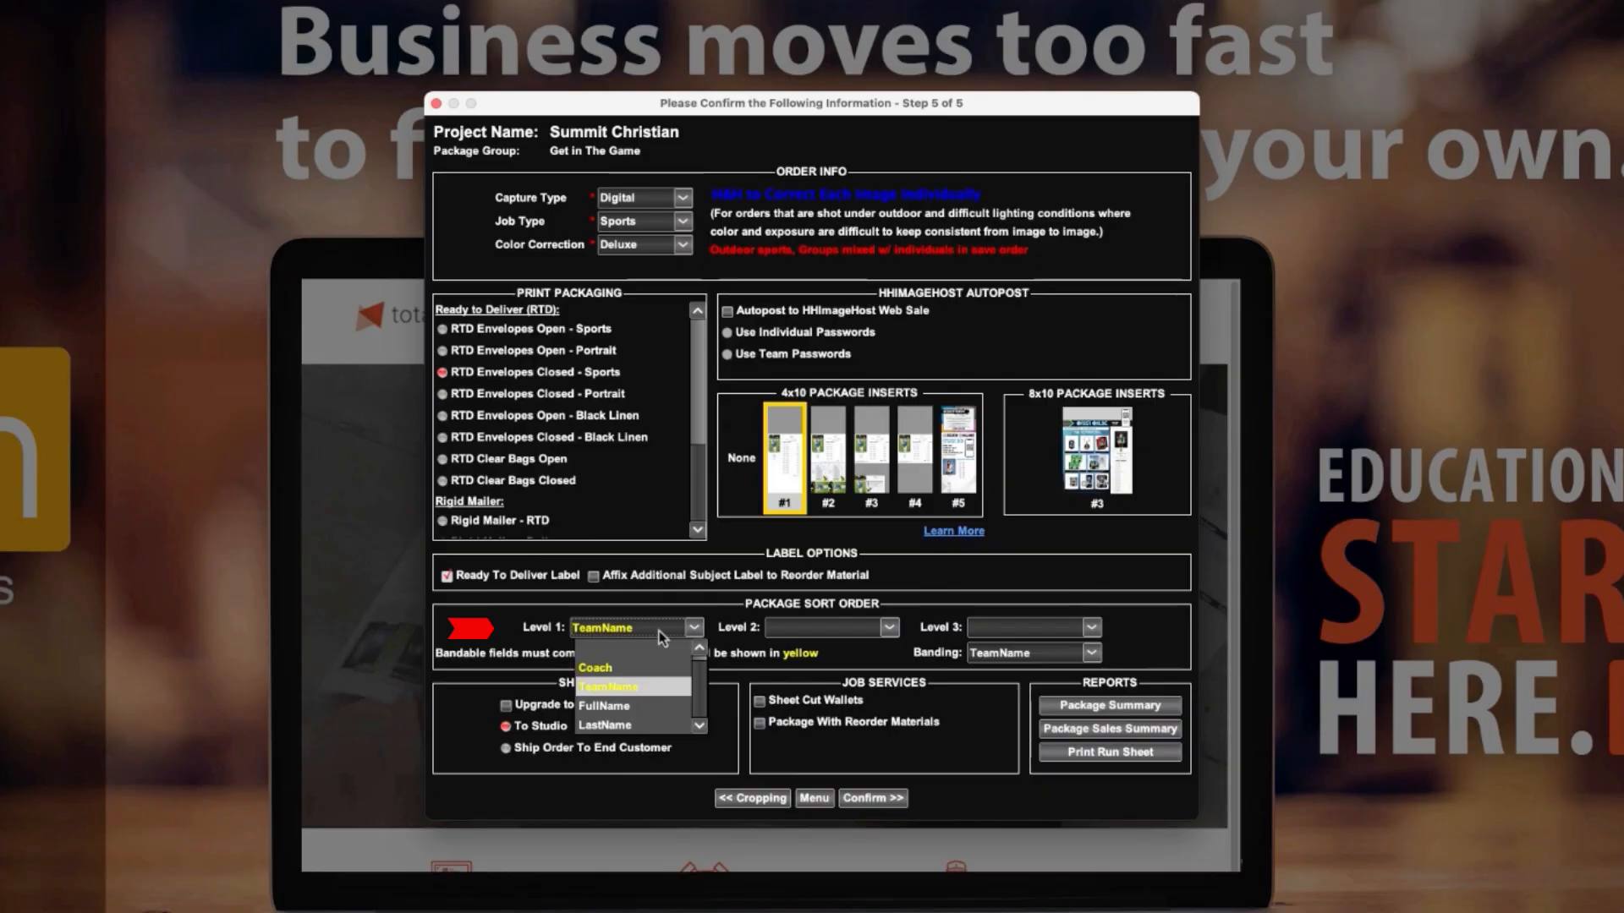
{"action": "left_click", "coordinate": [659, 631]}
{"action": "left_click", "coordinate": [841, 628]}
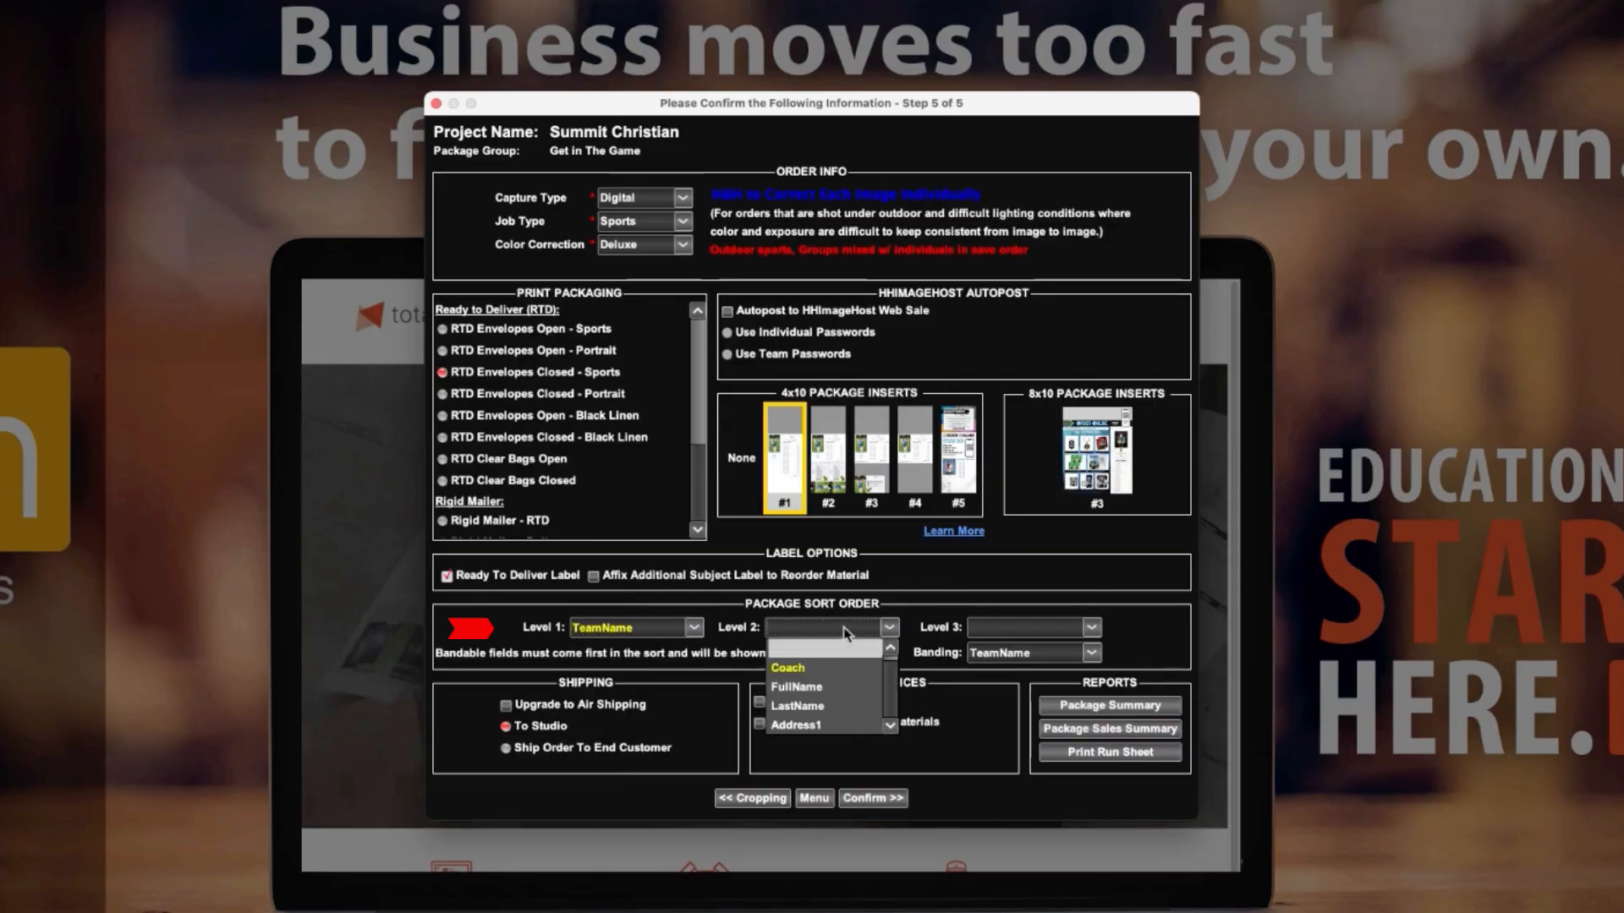
{"action": "key", "text": "l"}
{"action": "left_click", "coordinate": [844, 630]}
{"action": "left_click", "coordinate": [903, 800]}
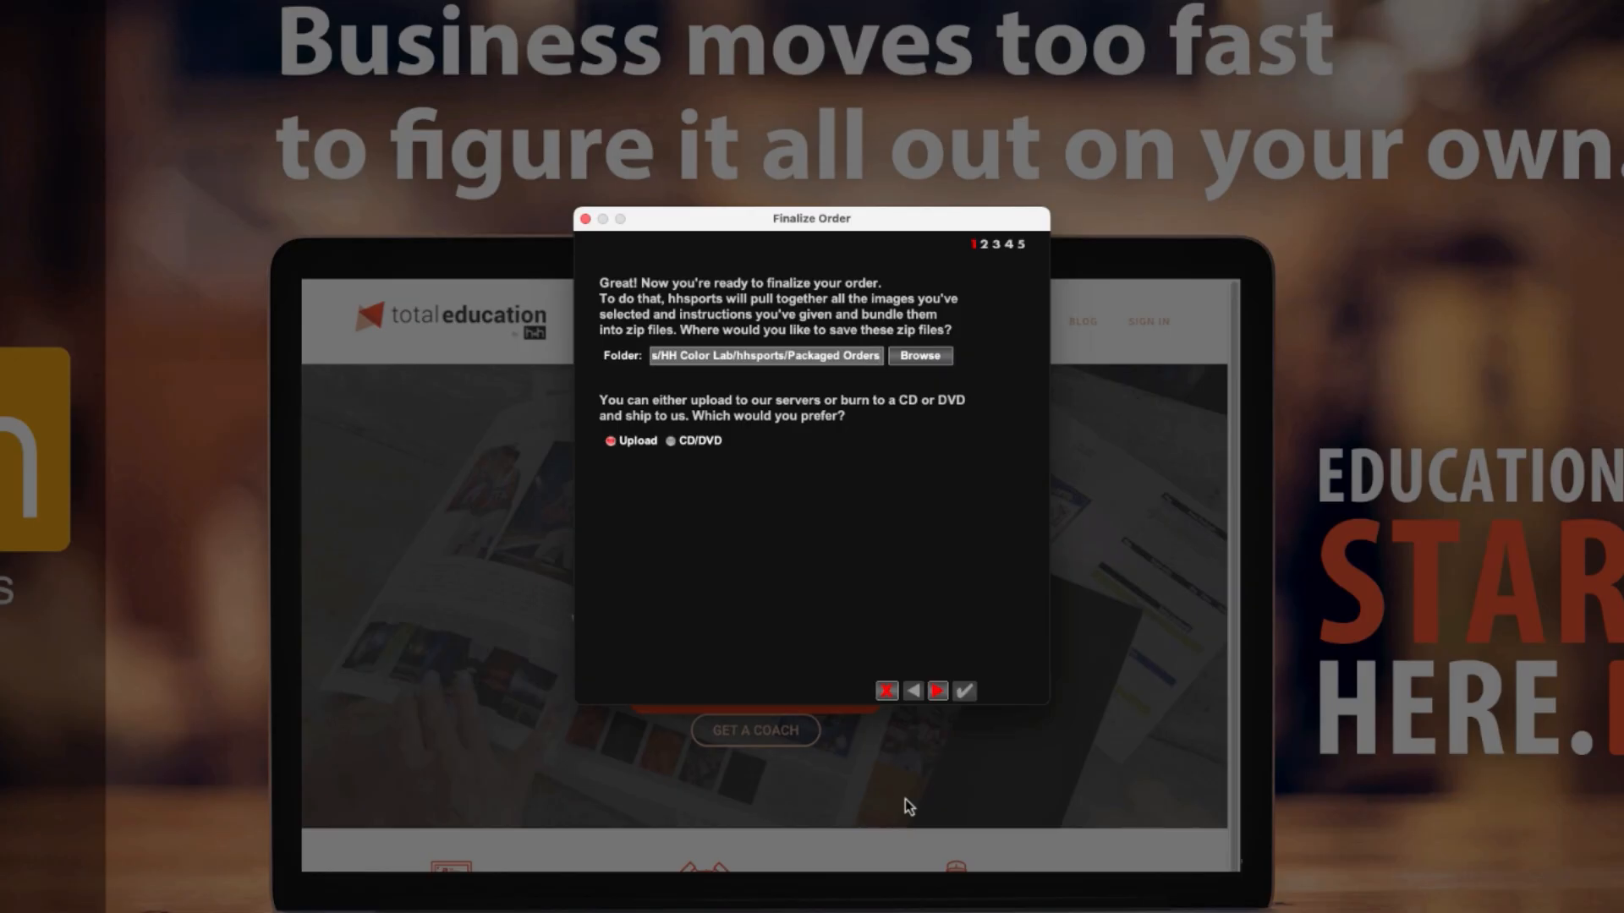
Finalize the order for upload by entering the studio reference number, preparing the zip files and sending them to the servers now.
{"action": "left_click", "coordinate": [936, 692]}
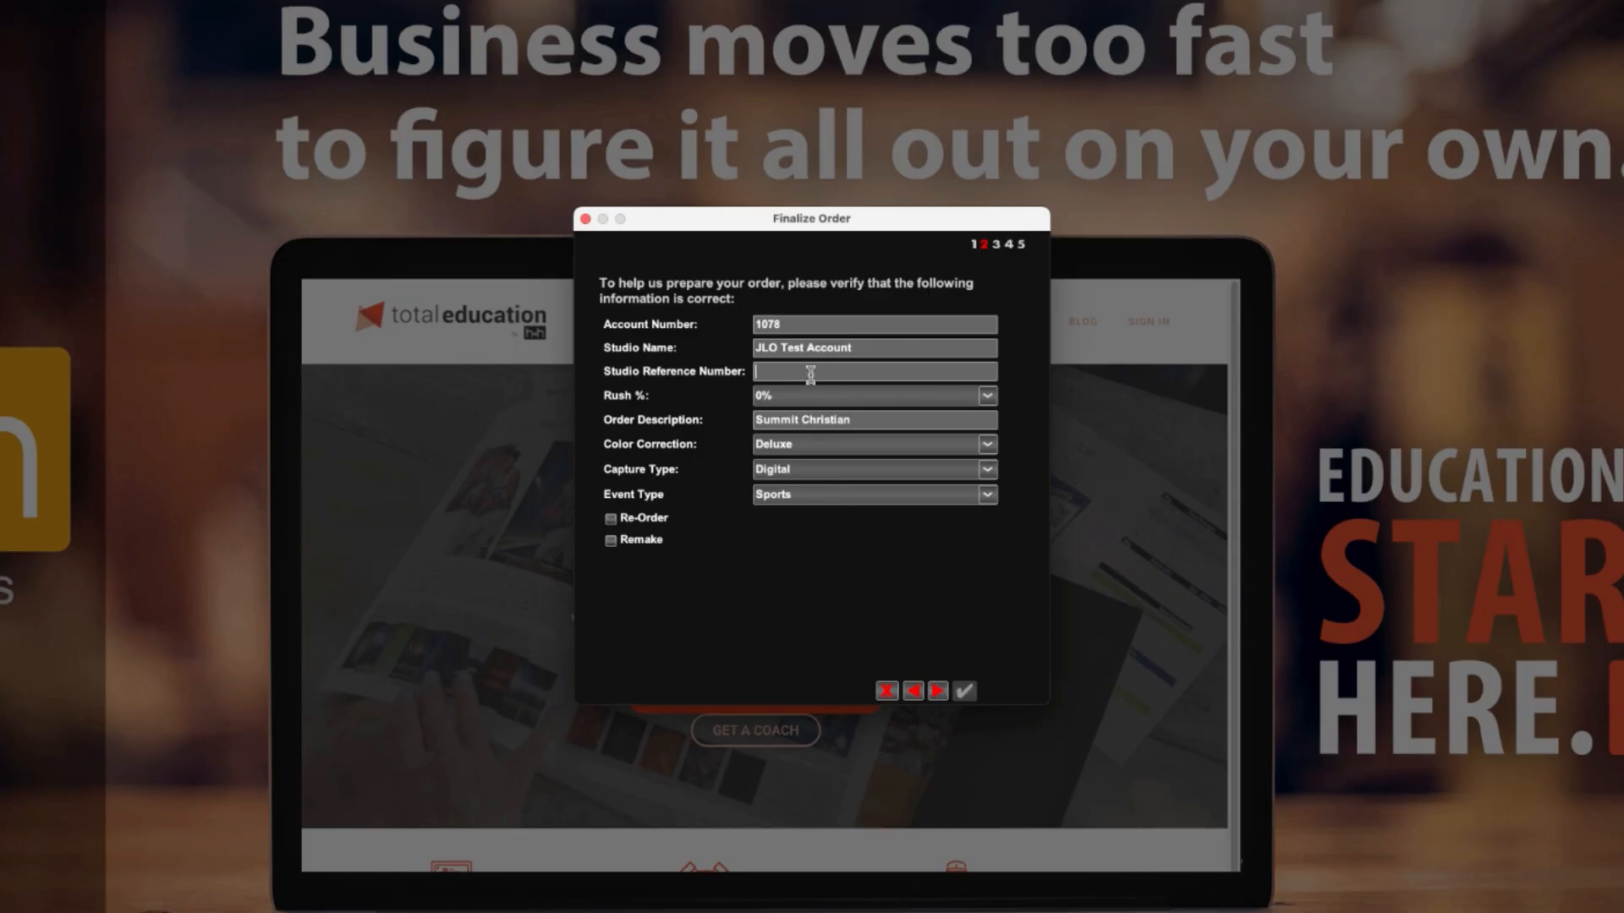
{"action": "type", "text": "66201"}
{"action": "left_click", "coordinate": [937, 692]}
{"action": "left_click", "coordinate": [937, 691]}
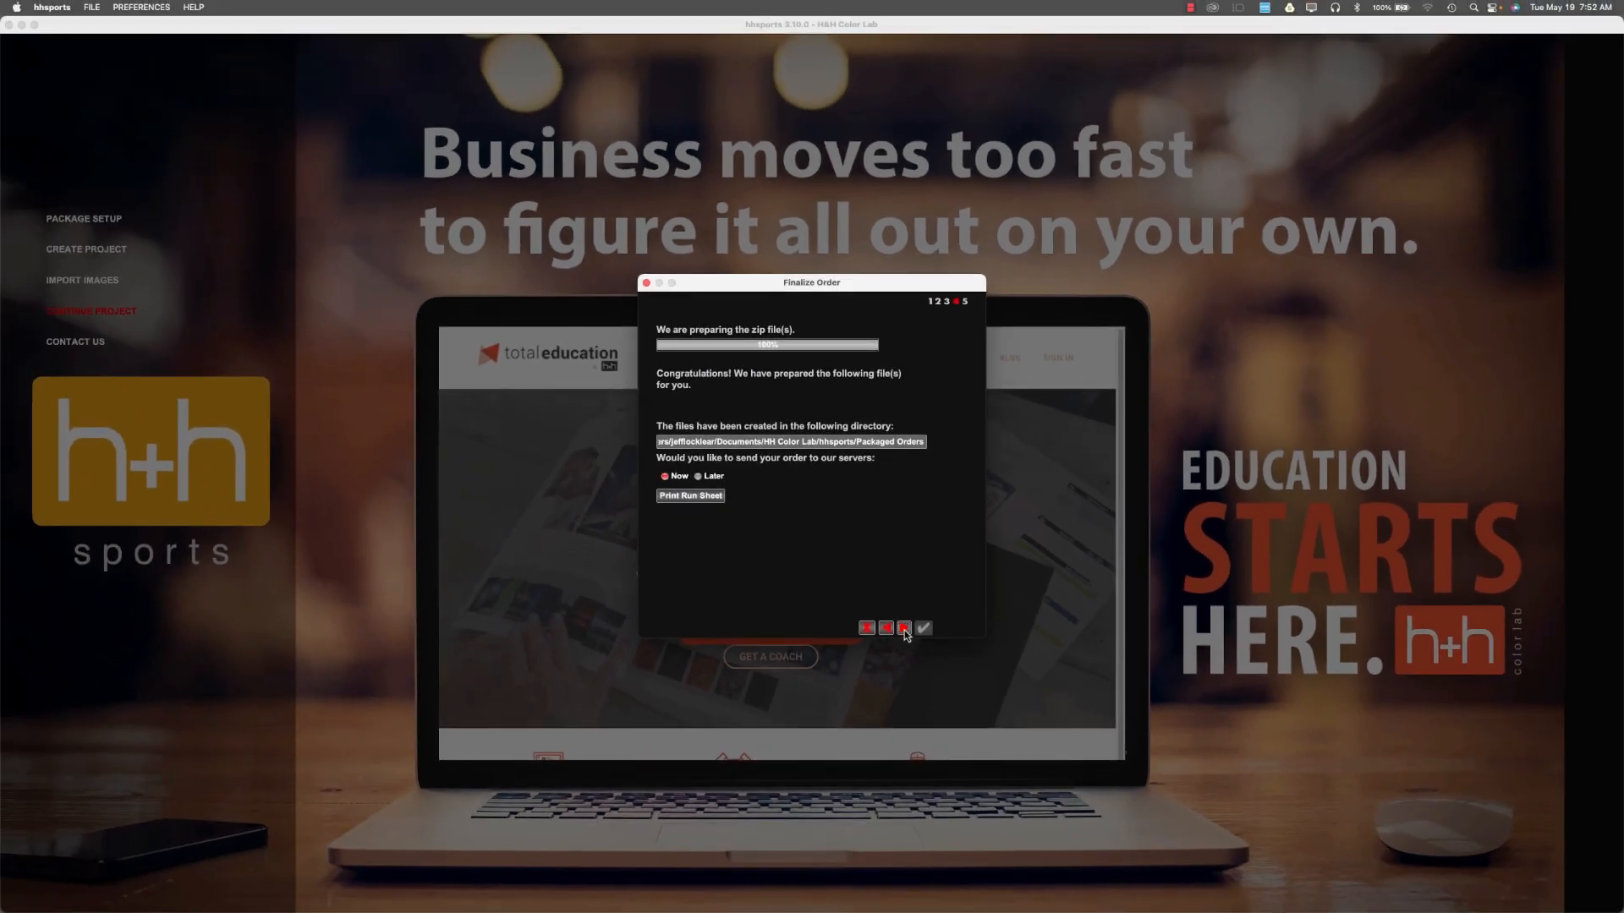
{"action": "left_click", "coordinate": [904, 627]}
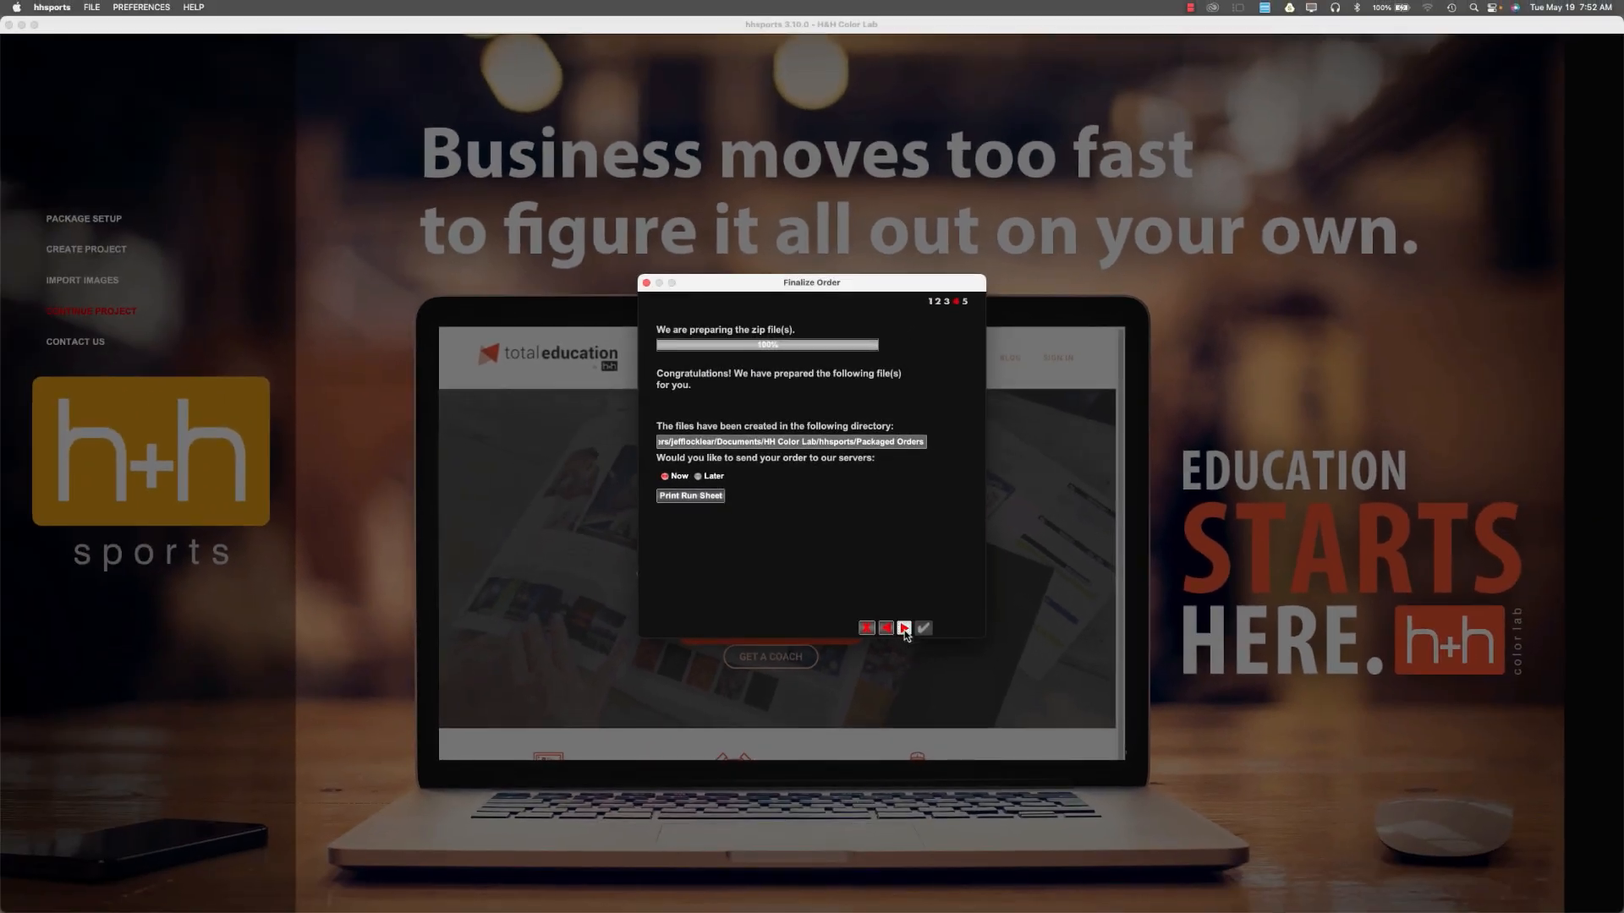